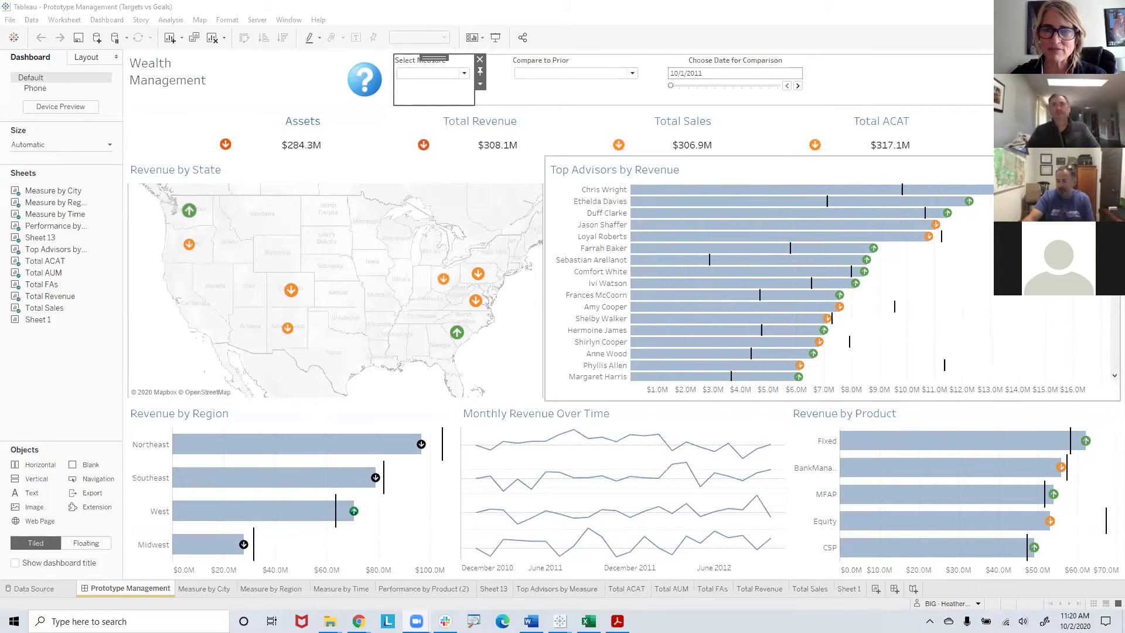
scroll(811, 281, "down", 5)
scroll(812, 281, "up", 5)
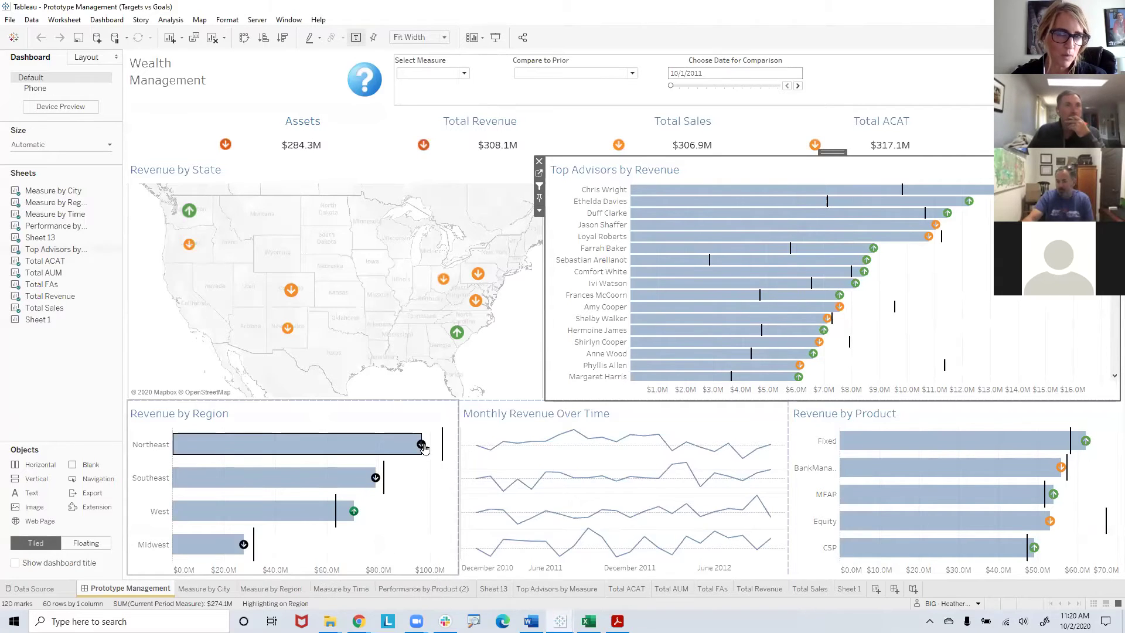
mouse_move(756, 251)
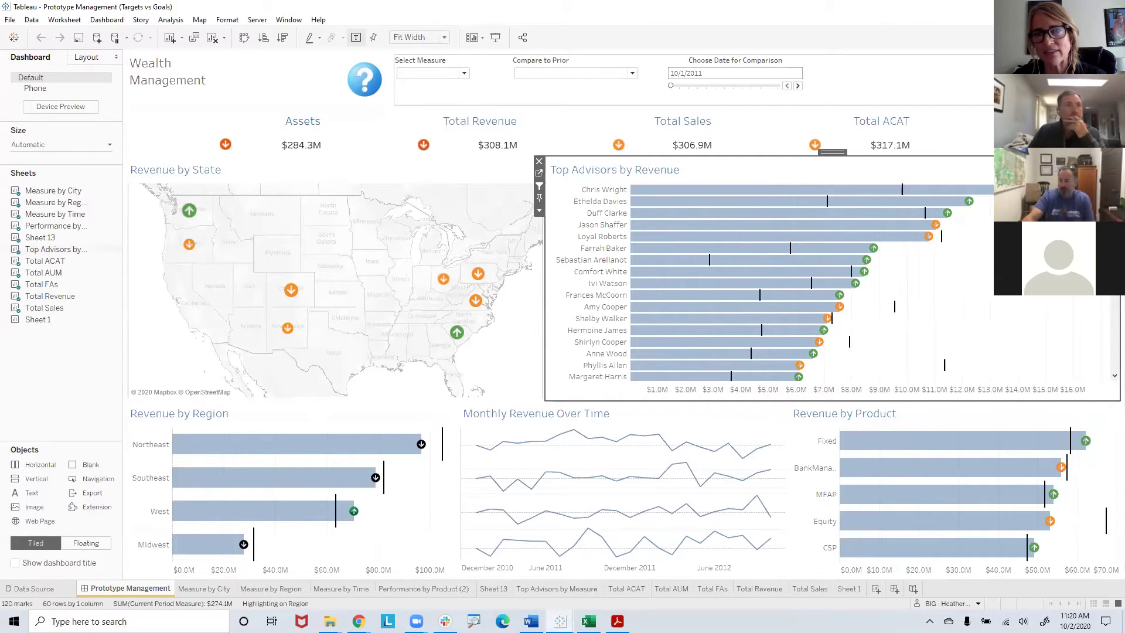
mouse_move(807, 376)
mouse_move(1003, 190)
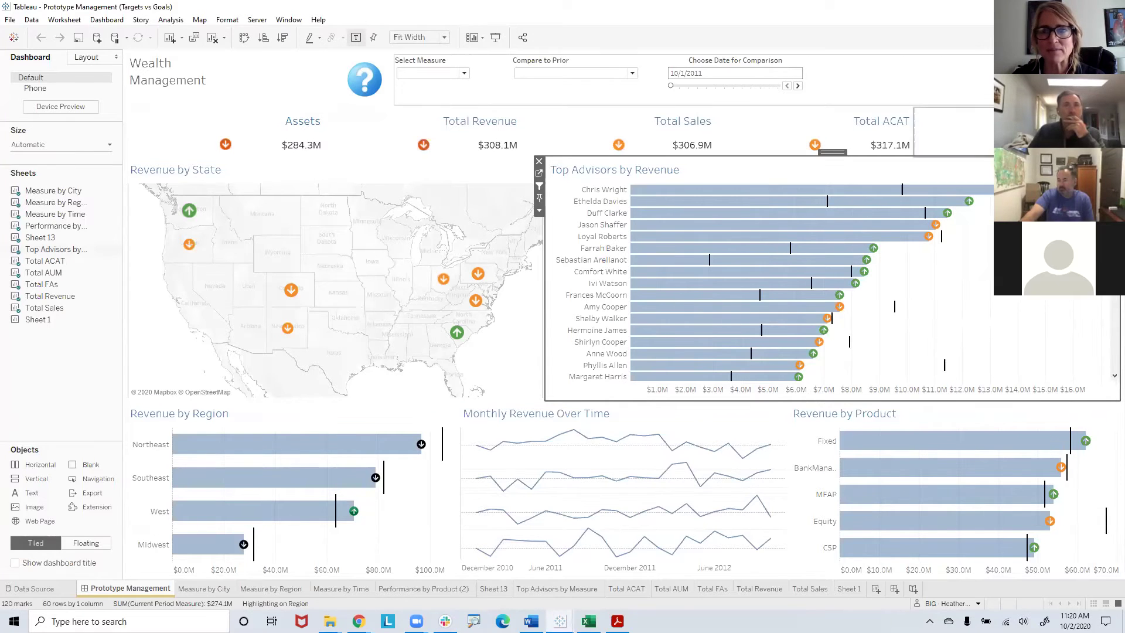
Open the Measure by Region worksheet from the Revenue by Region chart on the Prototype Management dashboard.
left_click(539, 174)
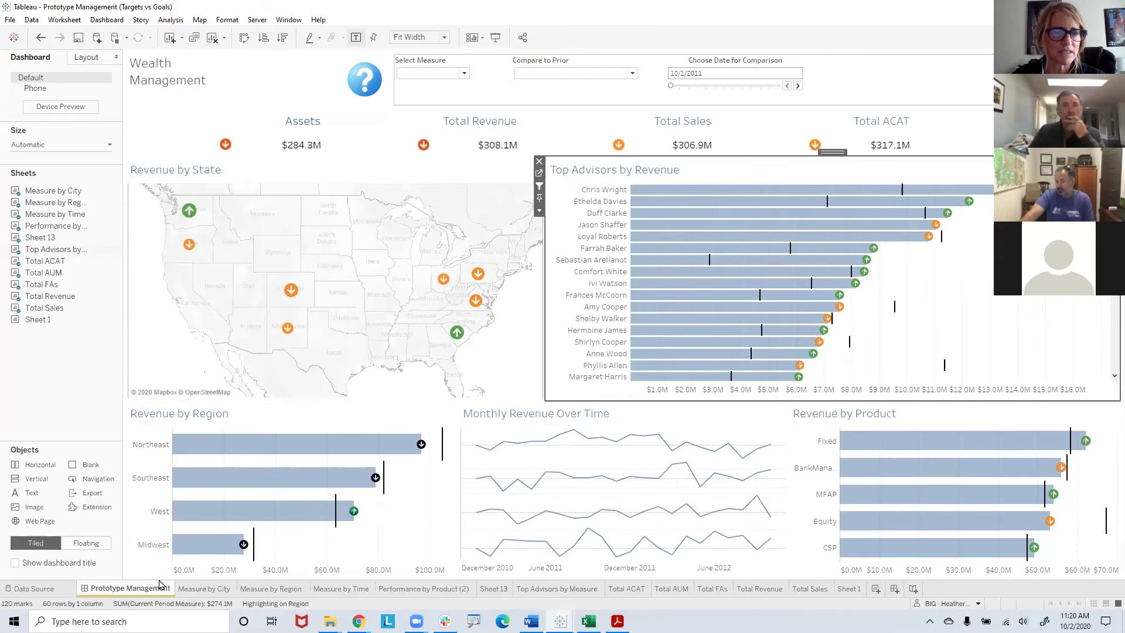
left_click(130, 588)
left_click(411, 502)
left_click(460, 419)
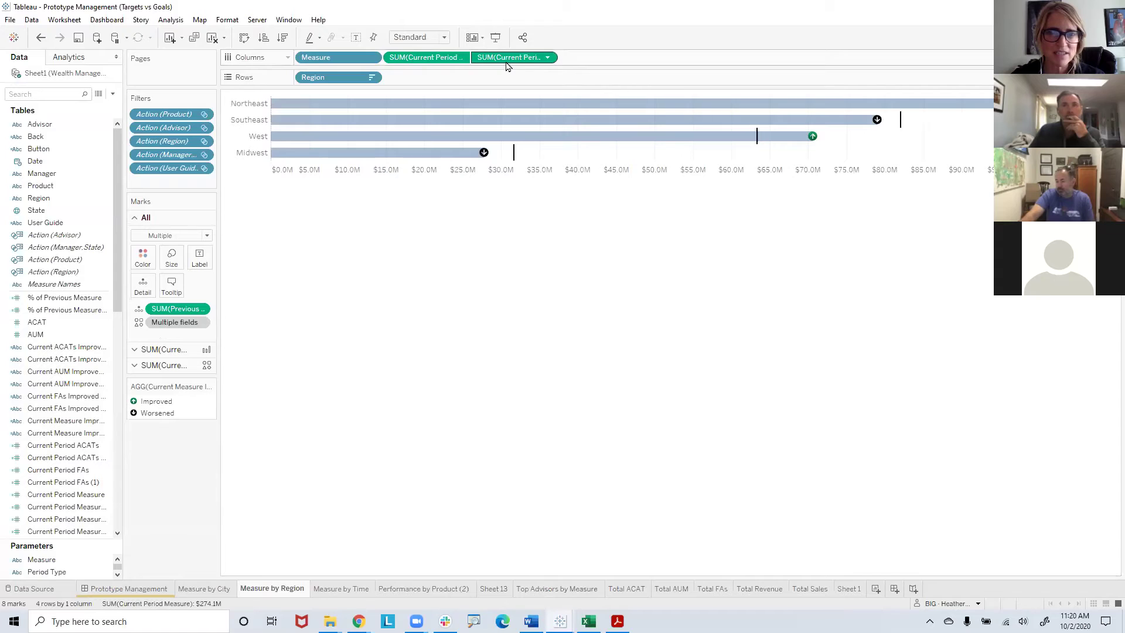
Expand the shape marks of the second SUM(Current Period Measure) and widen the Marks card to read its field names.
right_click(573, 177)
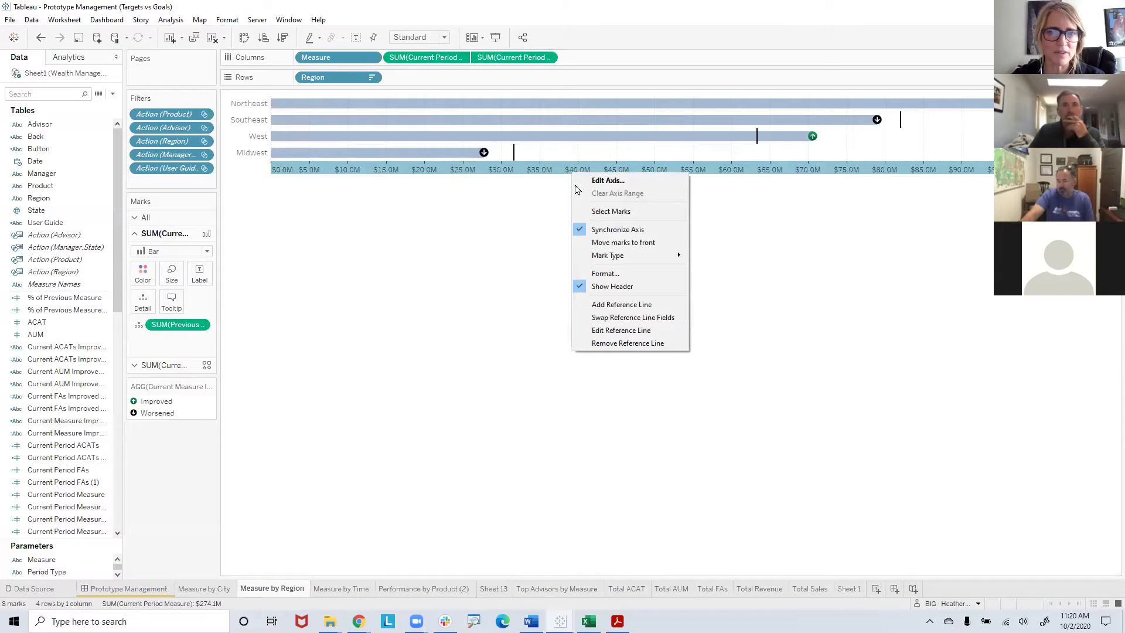
left_click(183, 366)
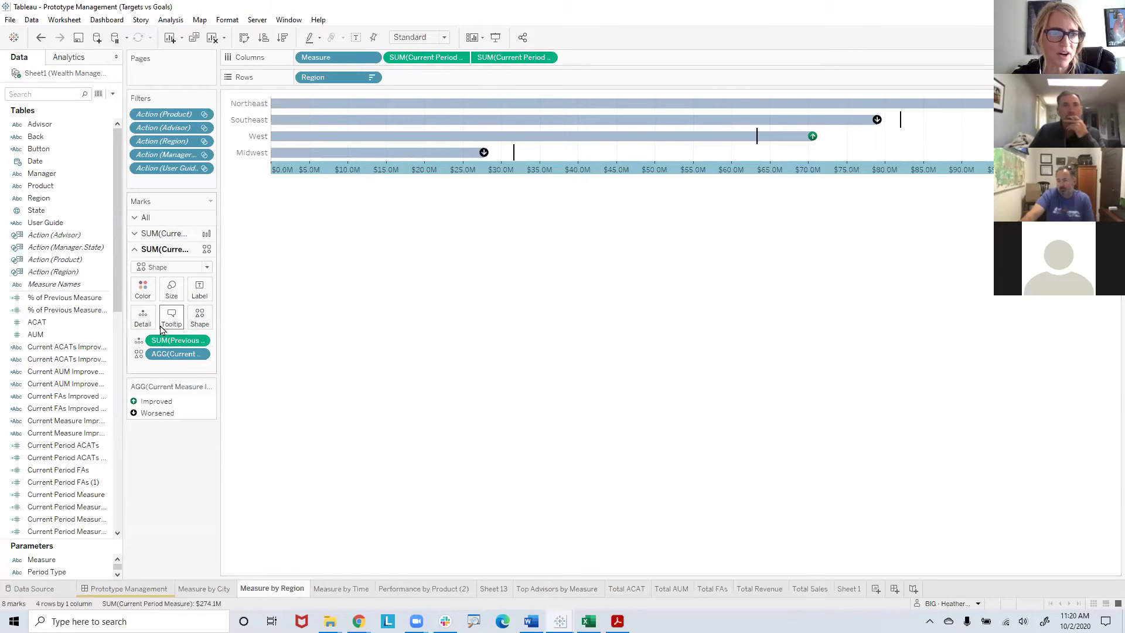
left_click_drag(219, 335, 267, 338)
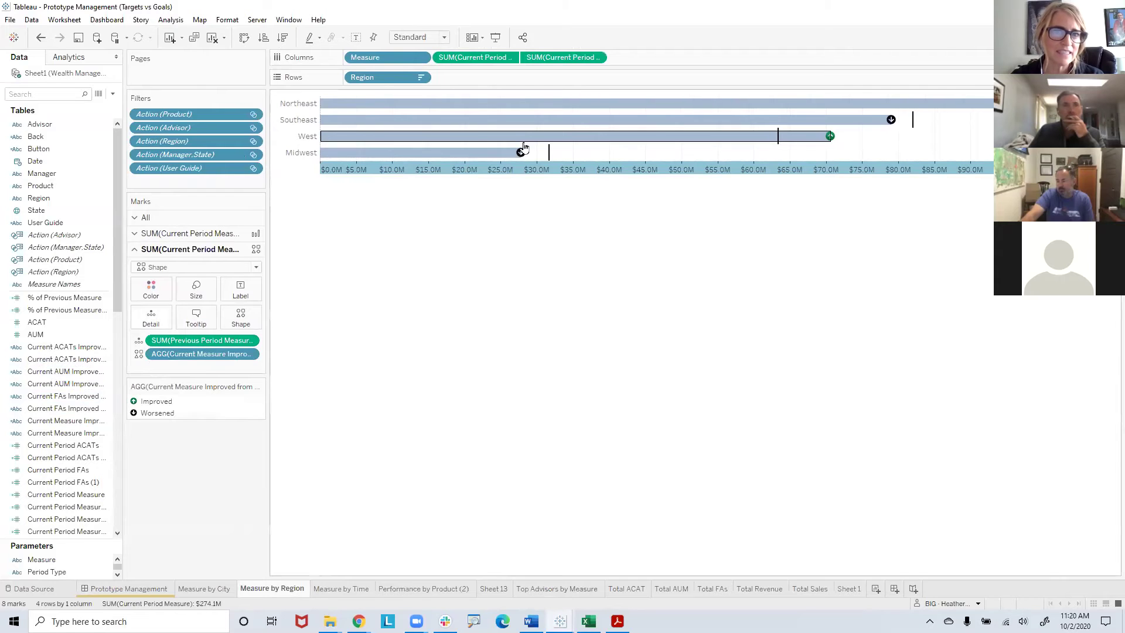
Examine the reference line settings on the measure axis of the regional bar chart and leave them as they are.
right_click(541, 176)
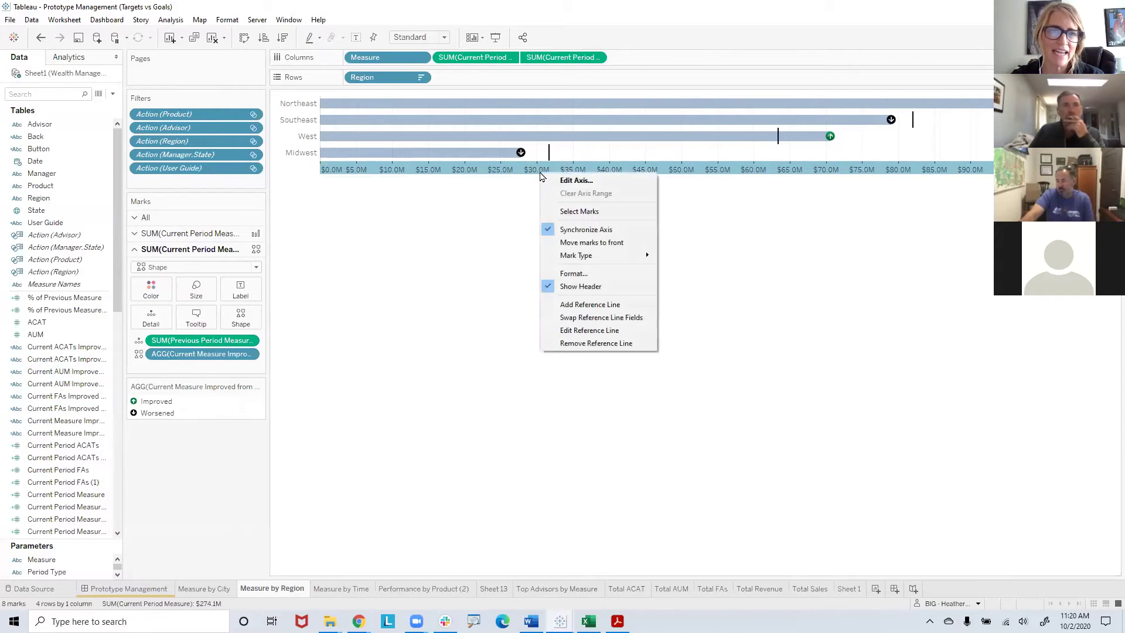
left_click(590, 329)
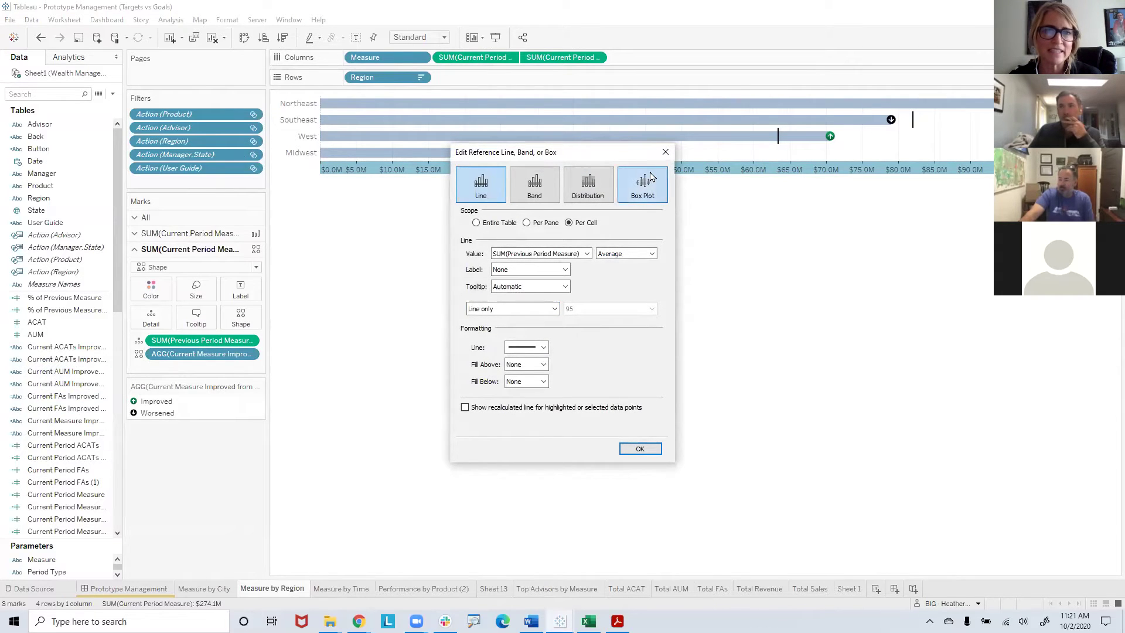
left_click(666, 152)
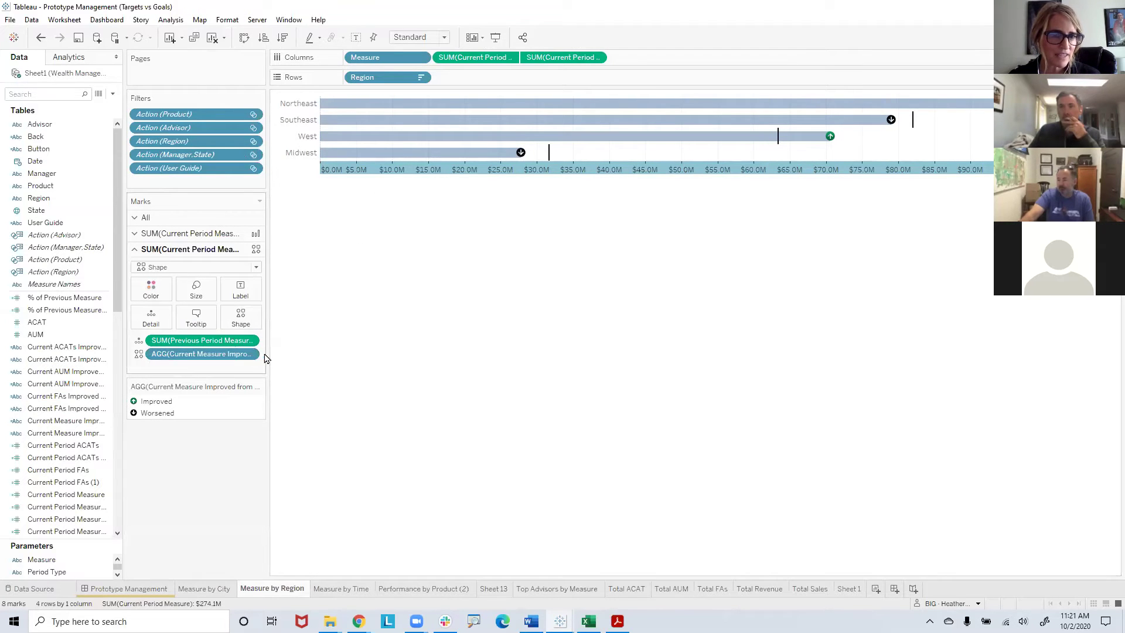
Widen the Marks card slightly more to read the shape field, and return to the Prototype Management dashboard.
mouse_move(268, 354)
left_mouse_down()
mouse_move(311, 355)
mouse_move(278, 351)
left_mouse_up()
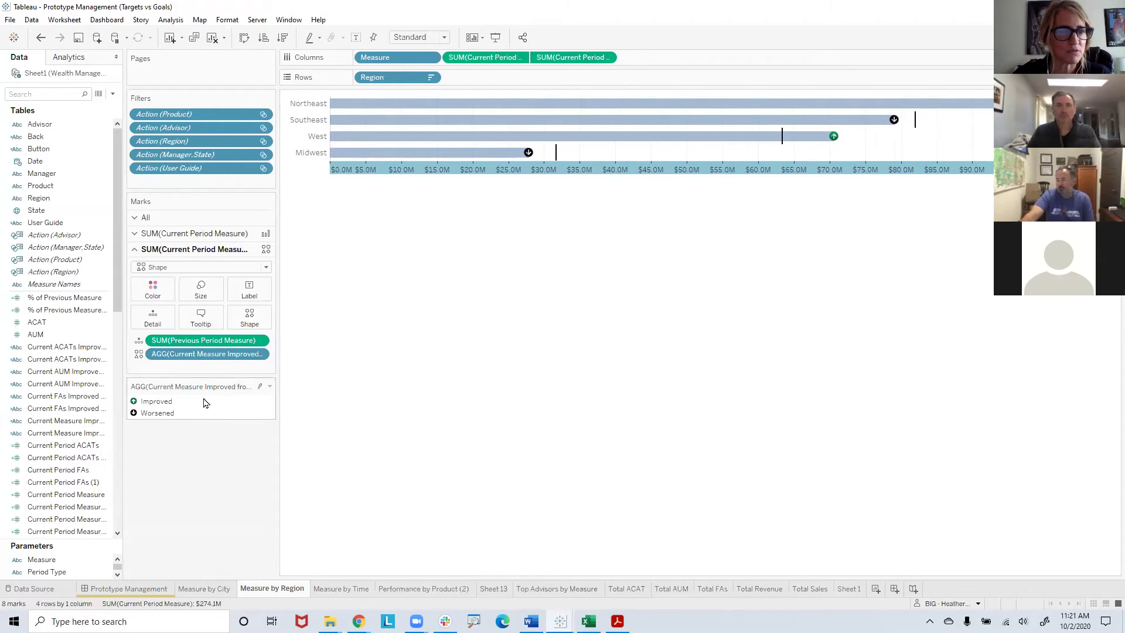
left_click(157, 588)
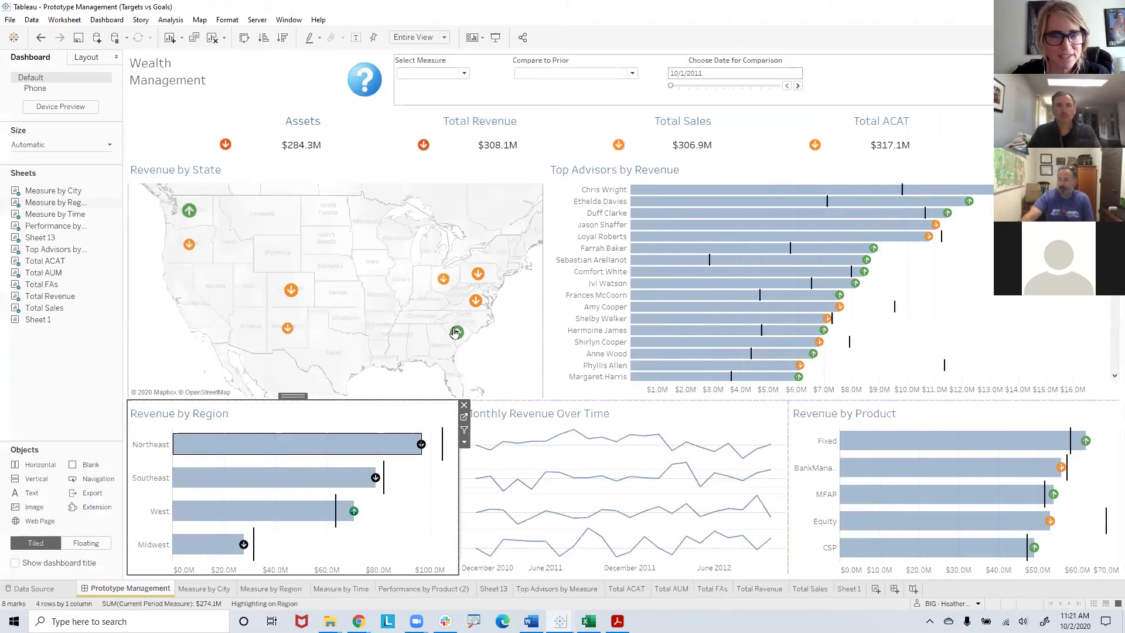
Add a new blank worksheet and look over the file and server connection types available for a new data source.
left_click(875, 588)
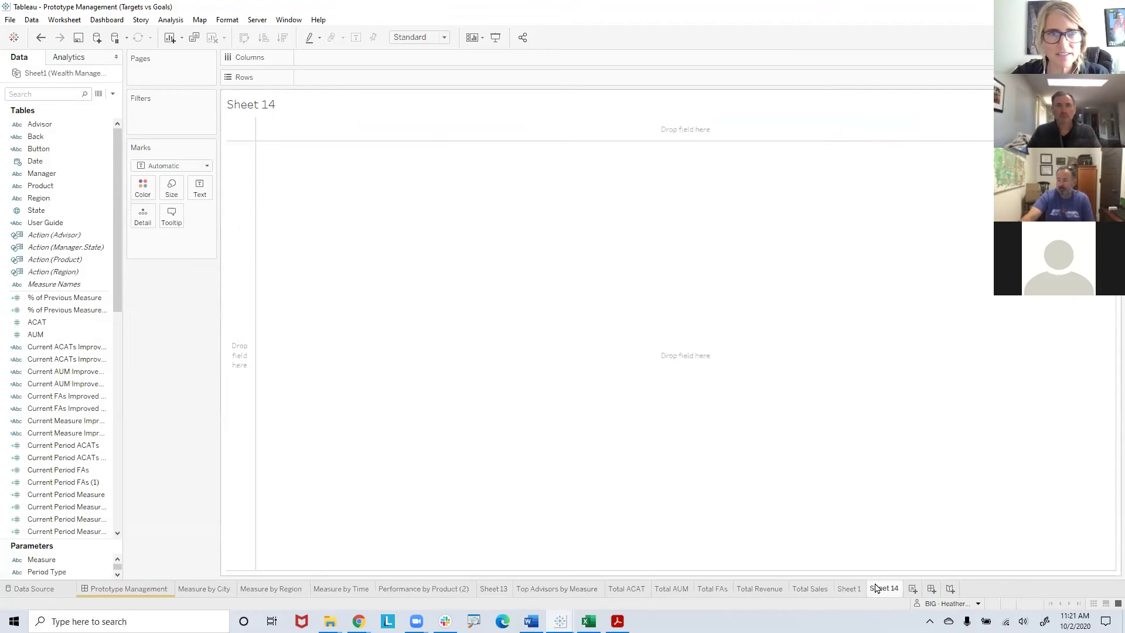
left_click(32, 21)
left_click(42, 34)
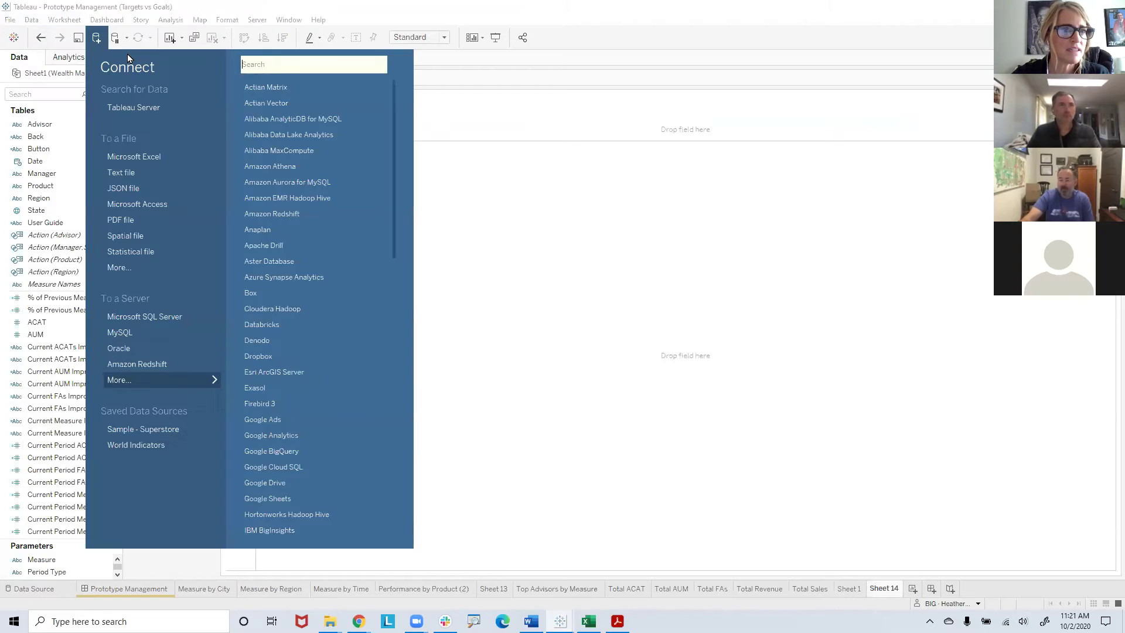
left_click(426, 188)
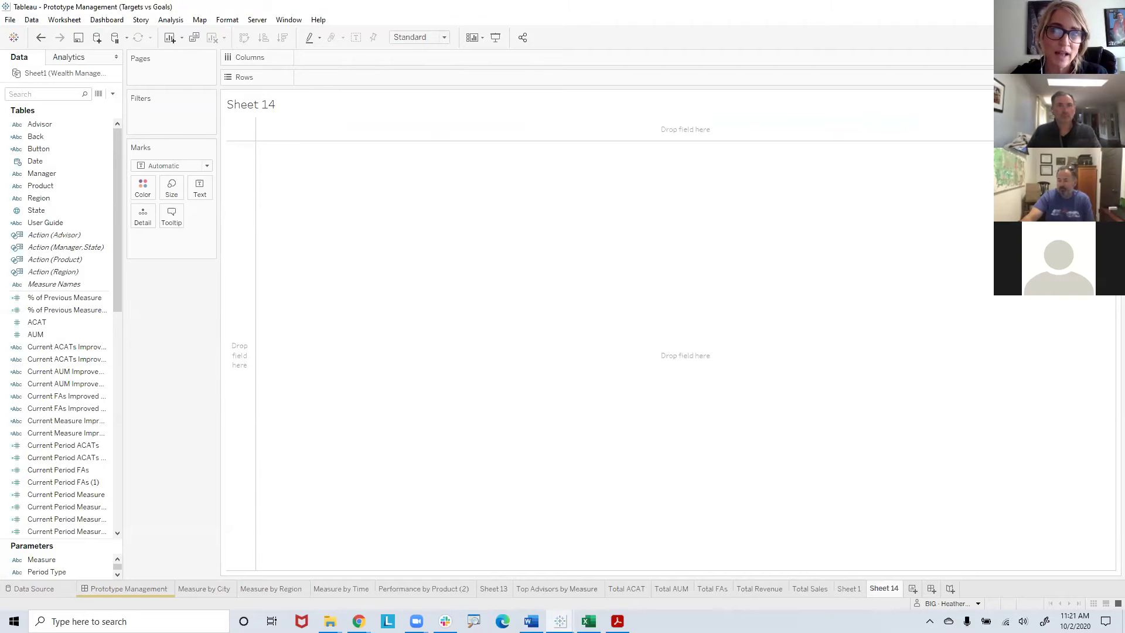
key("super+d")
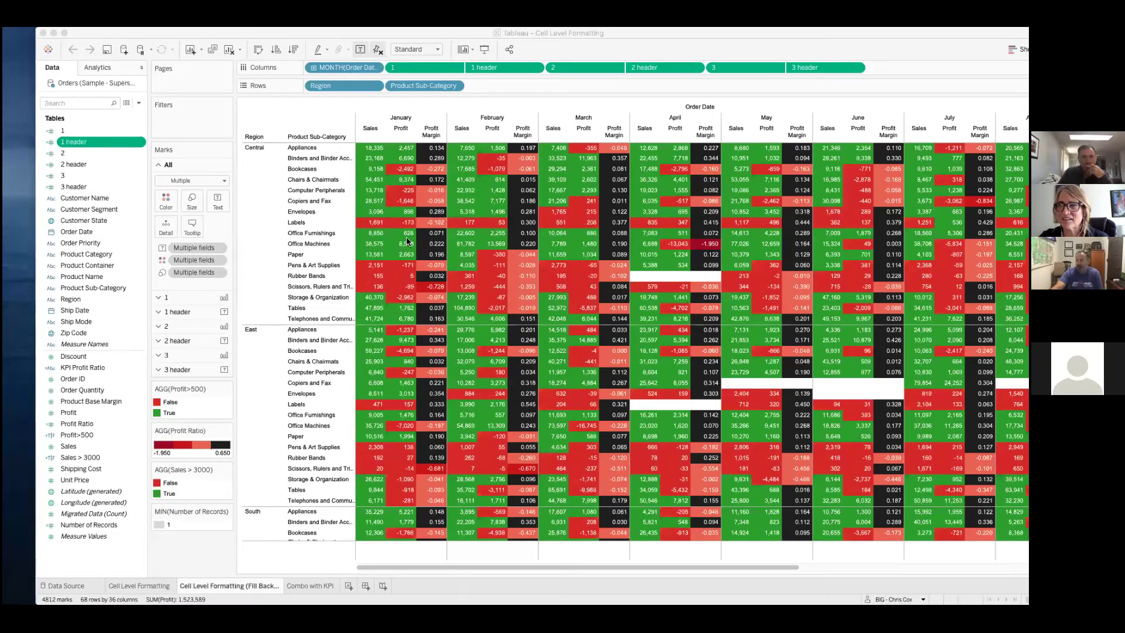
Open the Combo with KPI sheet and examine the marks settings of each placeholder column field, from 1 through 3 header.
left_click(325, 585)
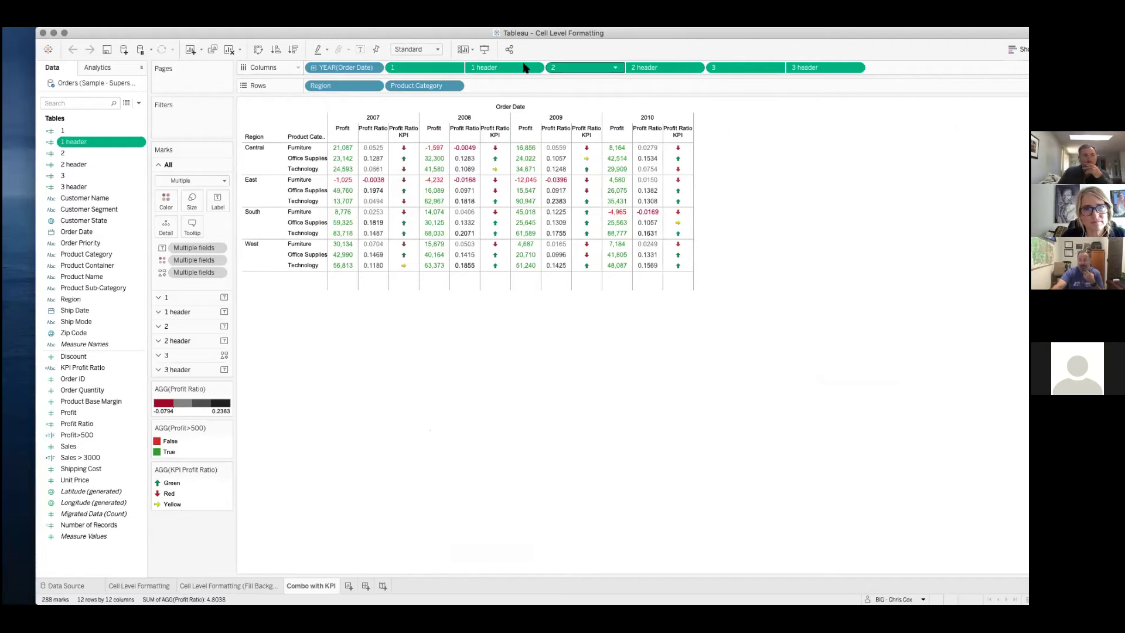
left_click(436, 69)
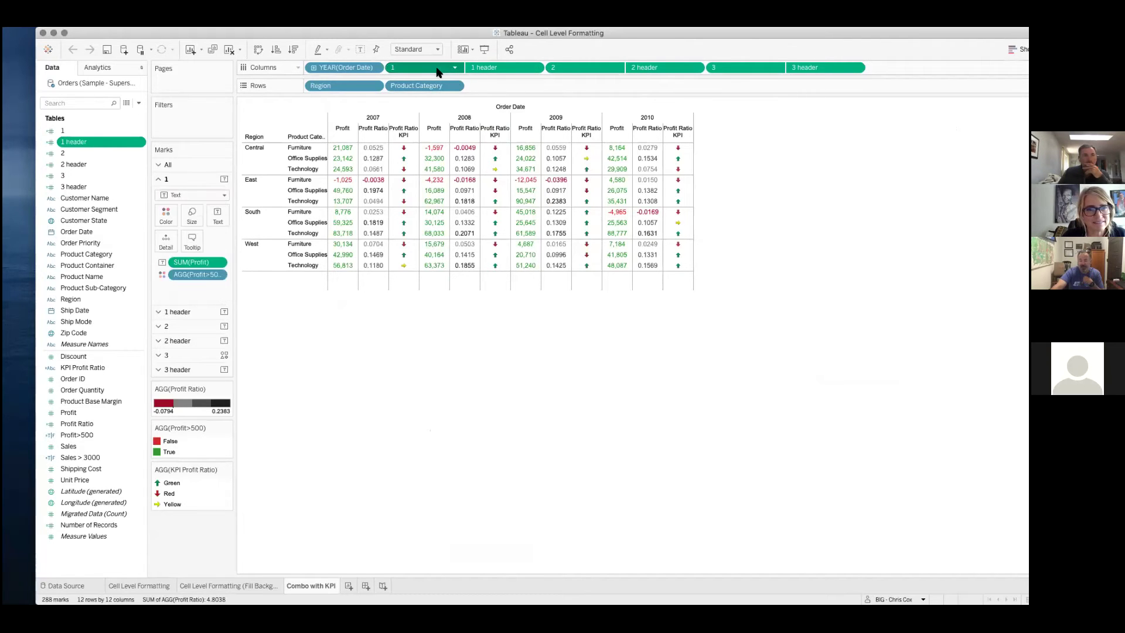
left_click(497, 71)
left_click(580, 72)
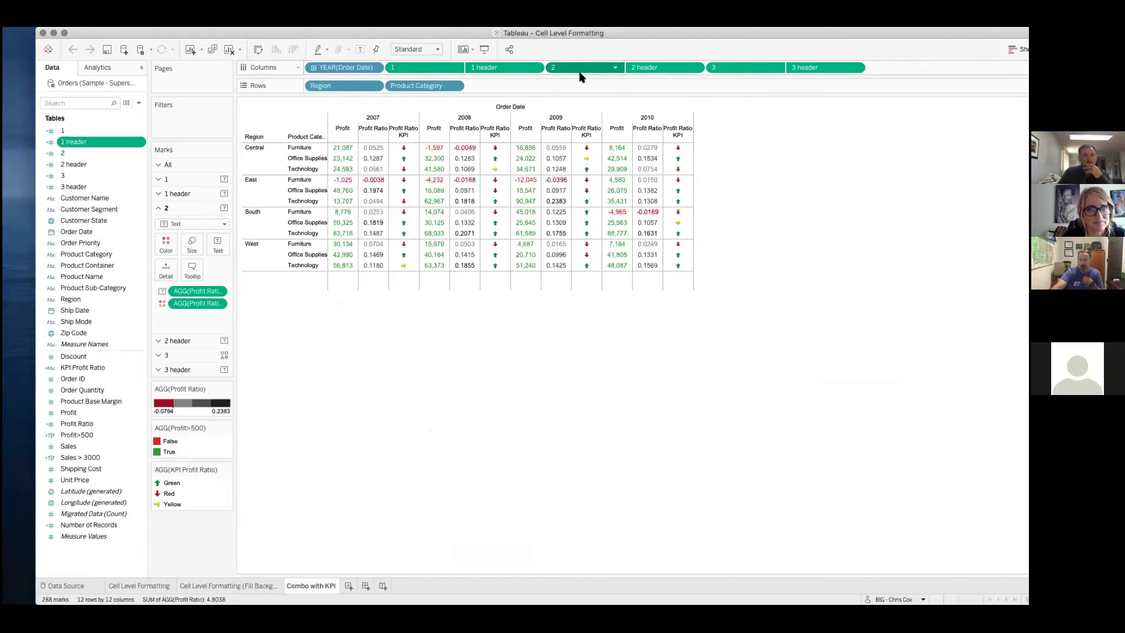
left_click(638, 73)
left_click(733, 69)
left_click(817, 70)
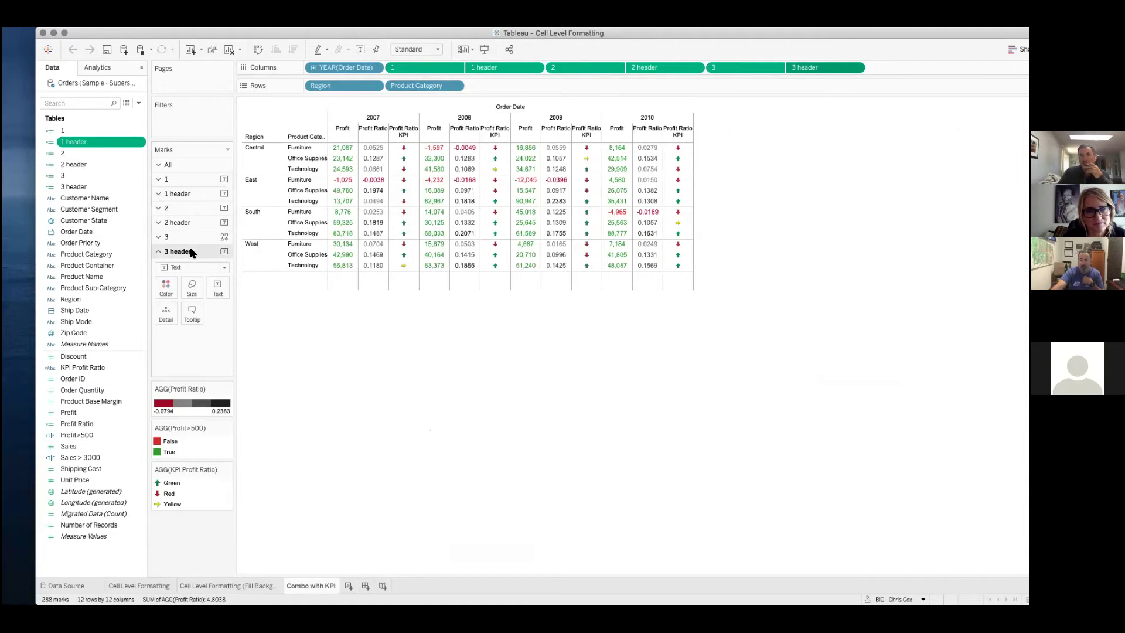
mouse_move(352, 149)
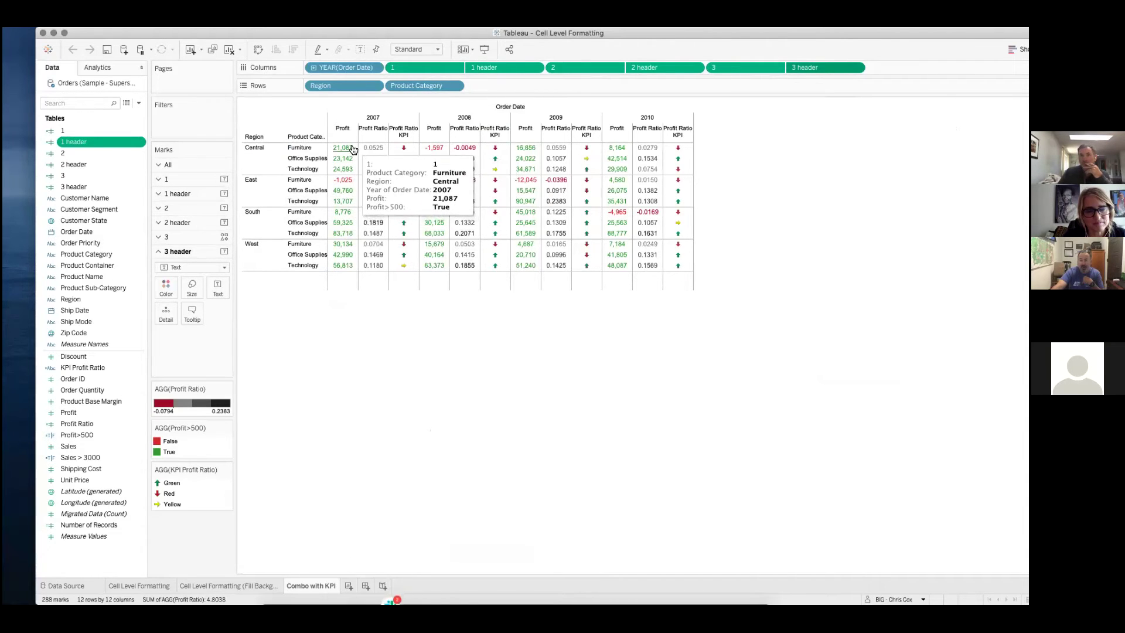
mouse_move(354, 270)
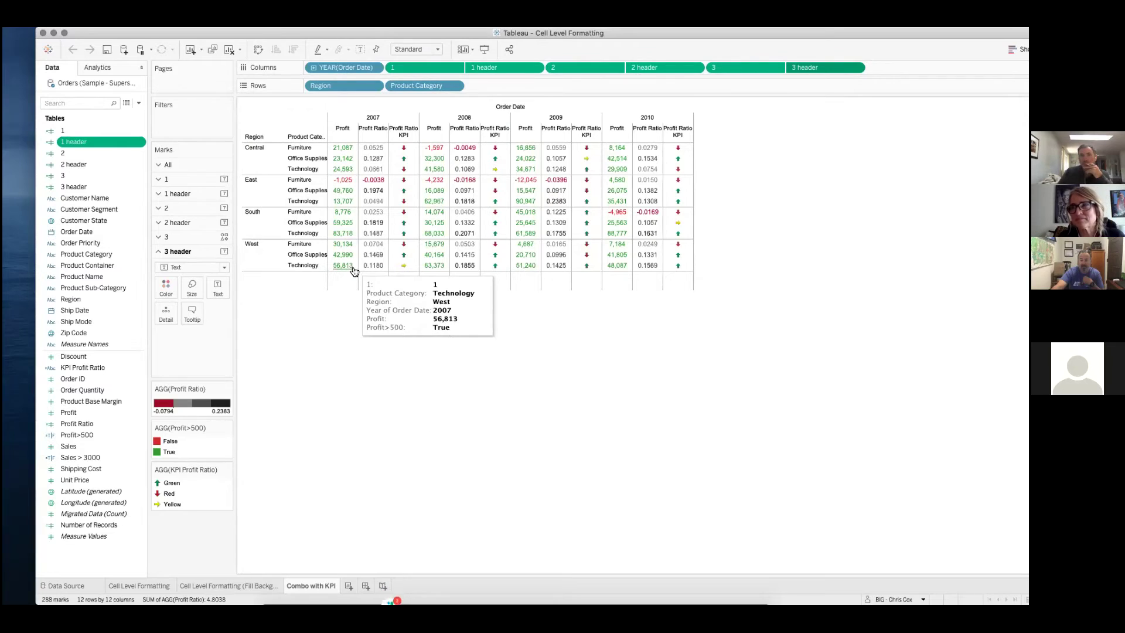
mouse_move(404, 225)
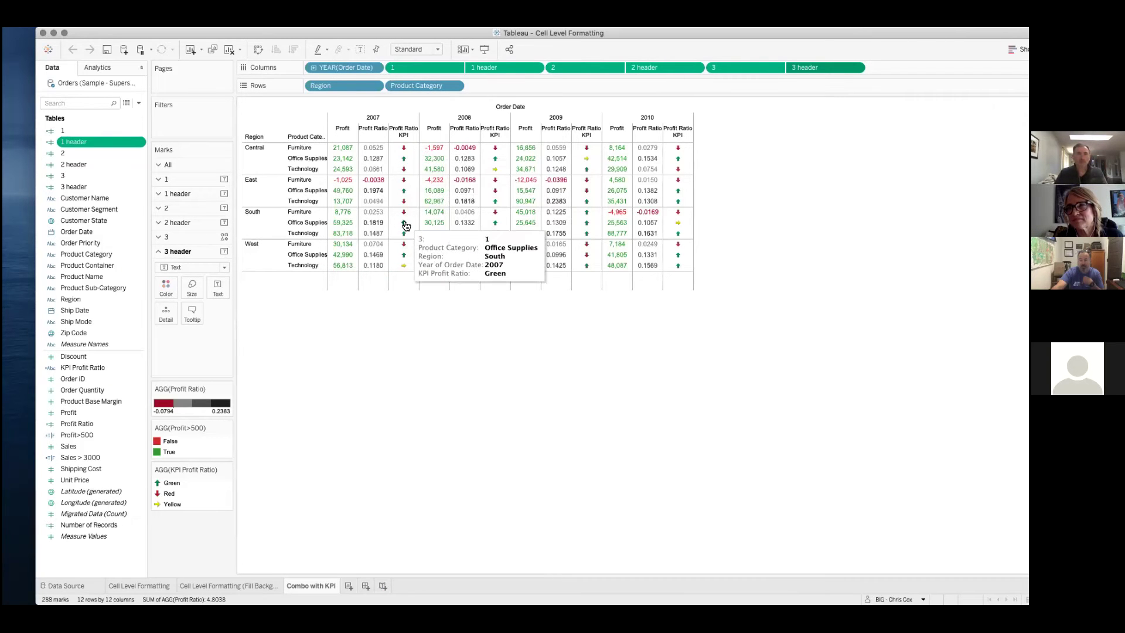
Examine the calculations behind the placeholder fields 1 header and 1 without changing them.
right_click(79, 143)
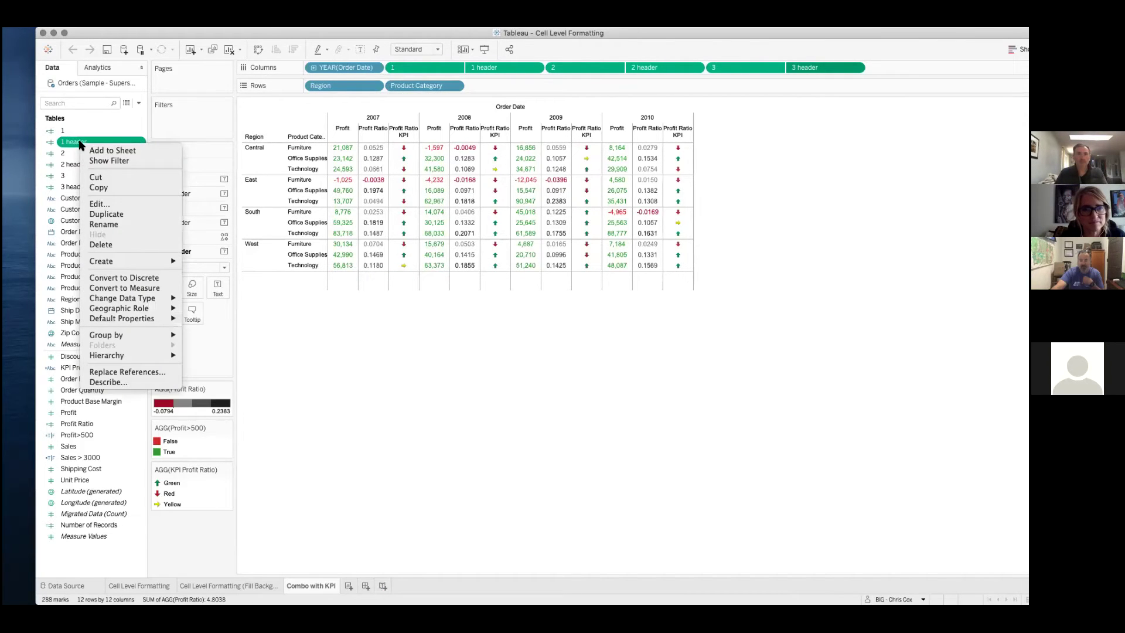
left_click(100, 204)
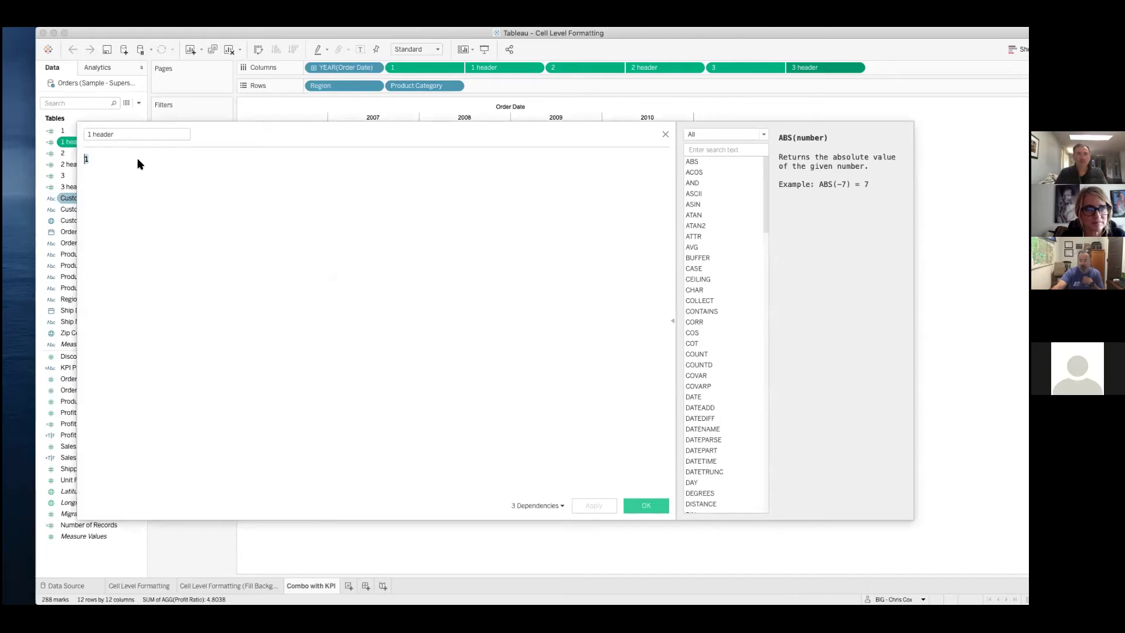
left_click(665, 136)
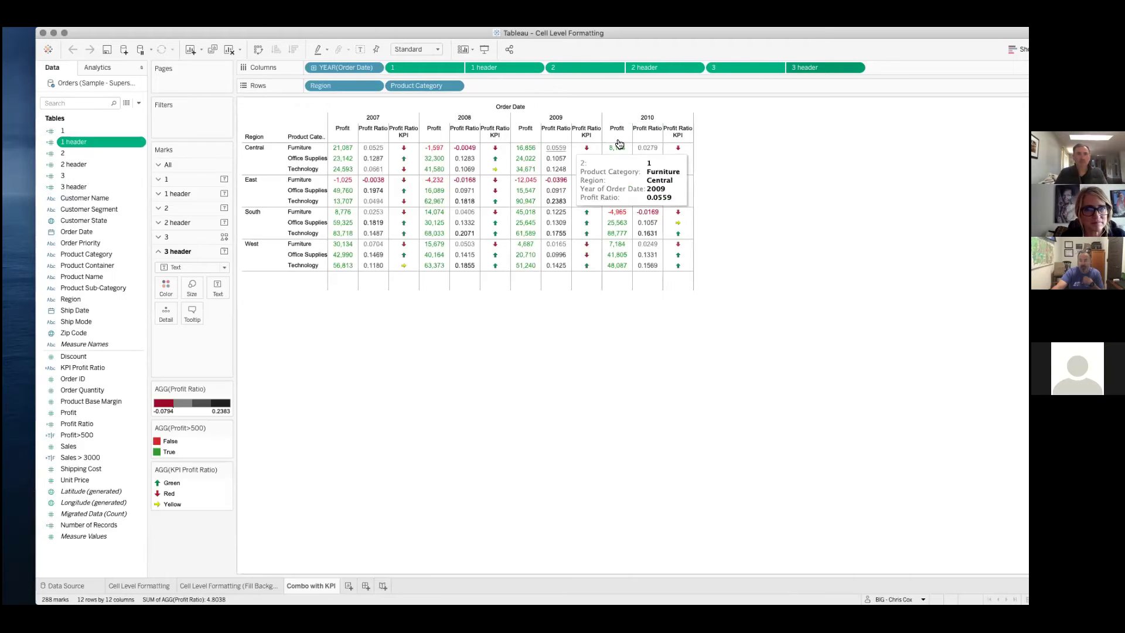
left_click(89, 132)
right_click(89, 133)
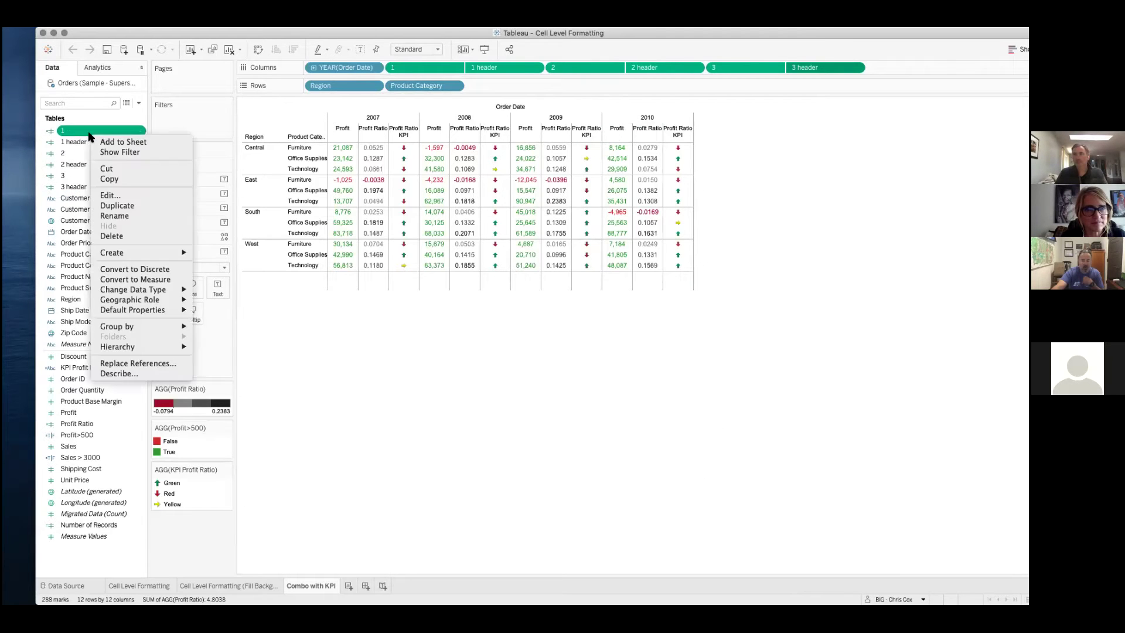
left_click(103, 194)
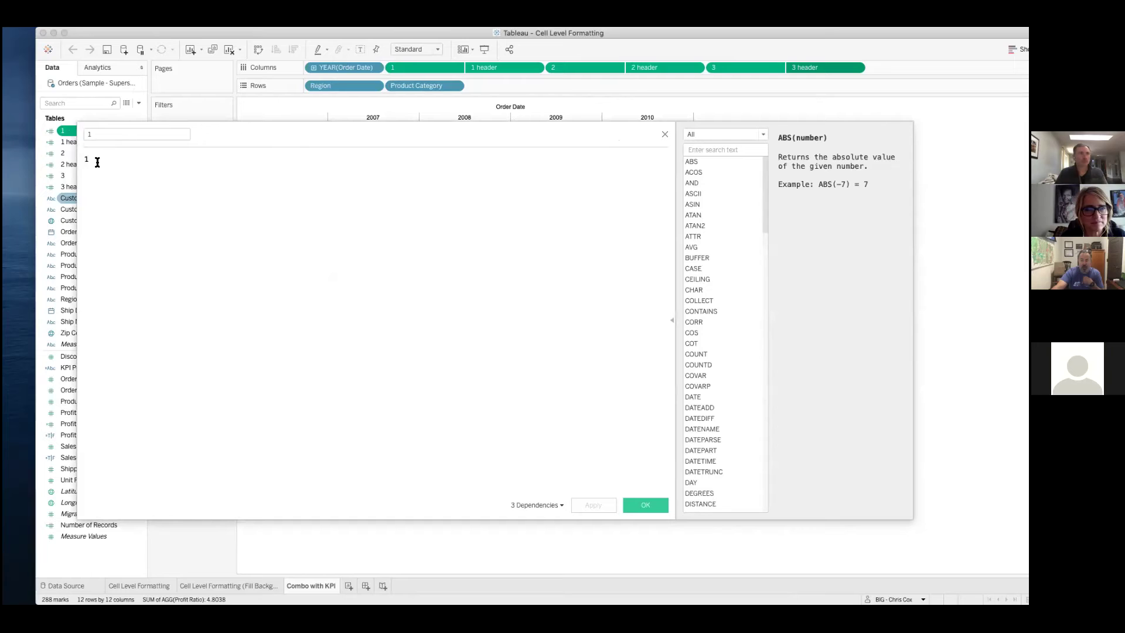
left_click(664, 136)
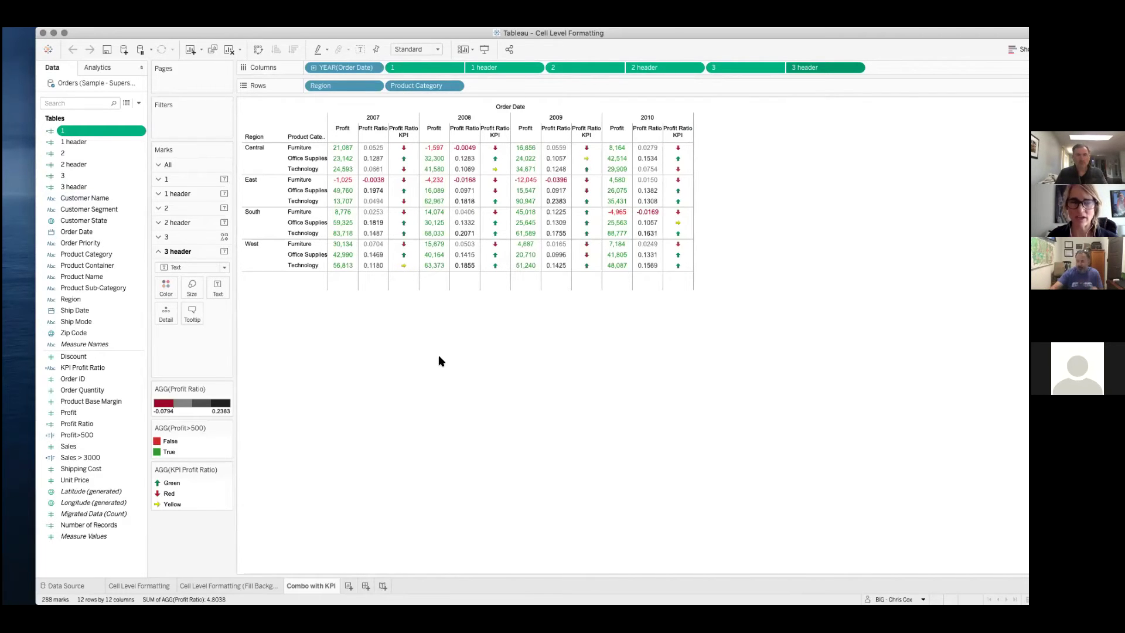
Add a new worksheet and create an extract of the Orders data source containing all rows.
left_click(349, 586)
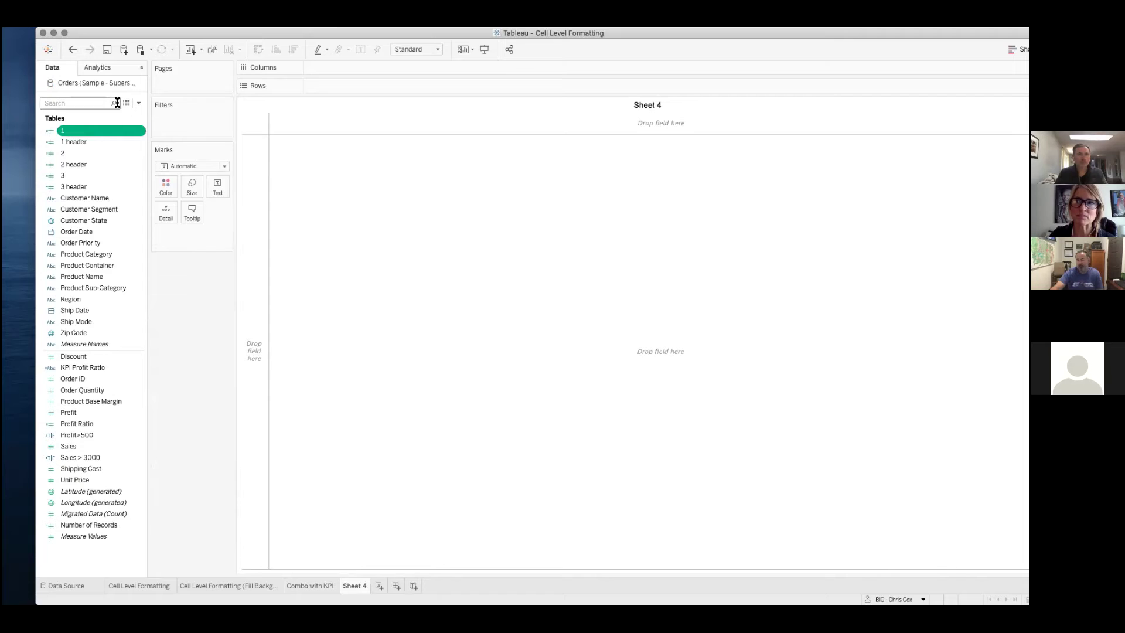
right_click(93, 87)
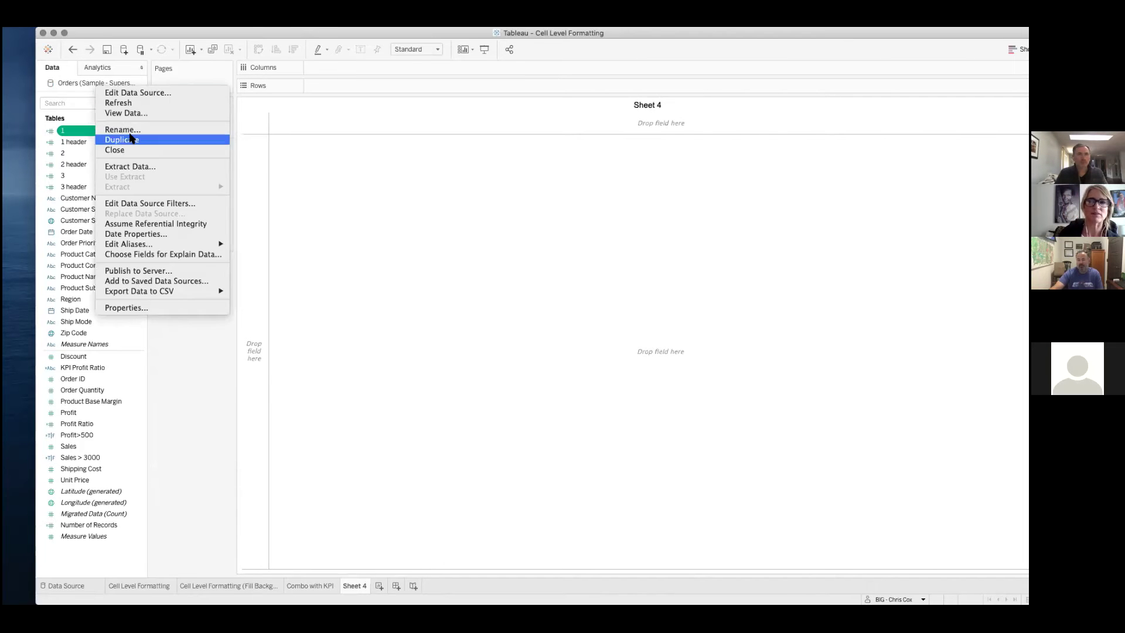
left_click(139, 166)
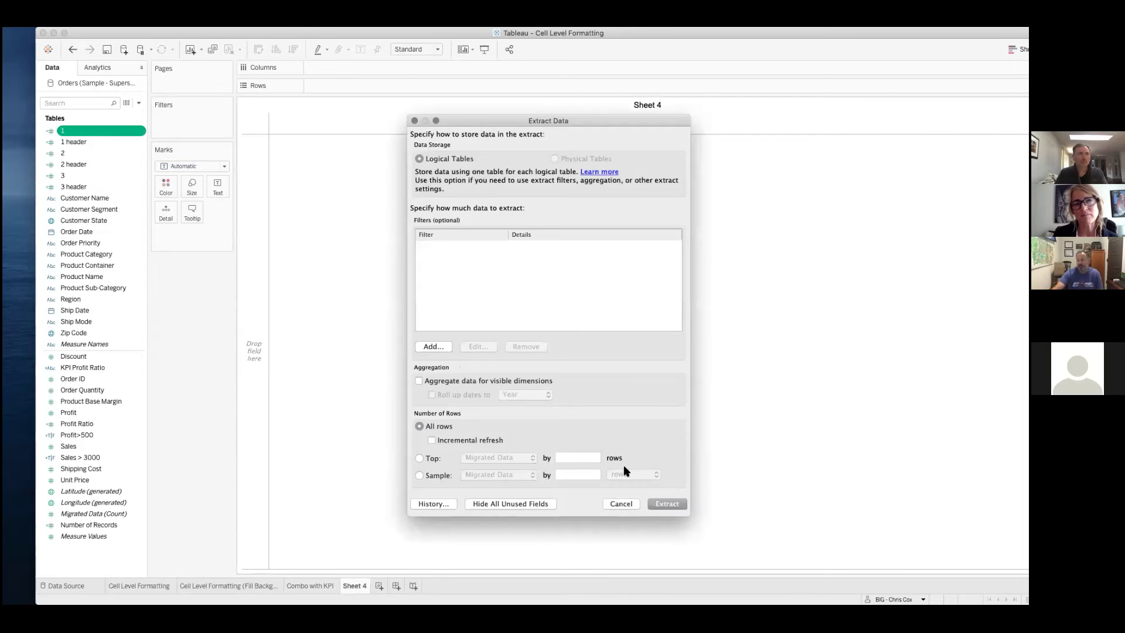
left_click(667, 504)
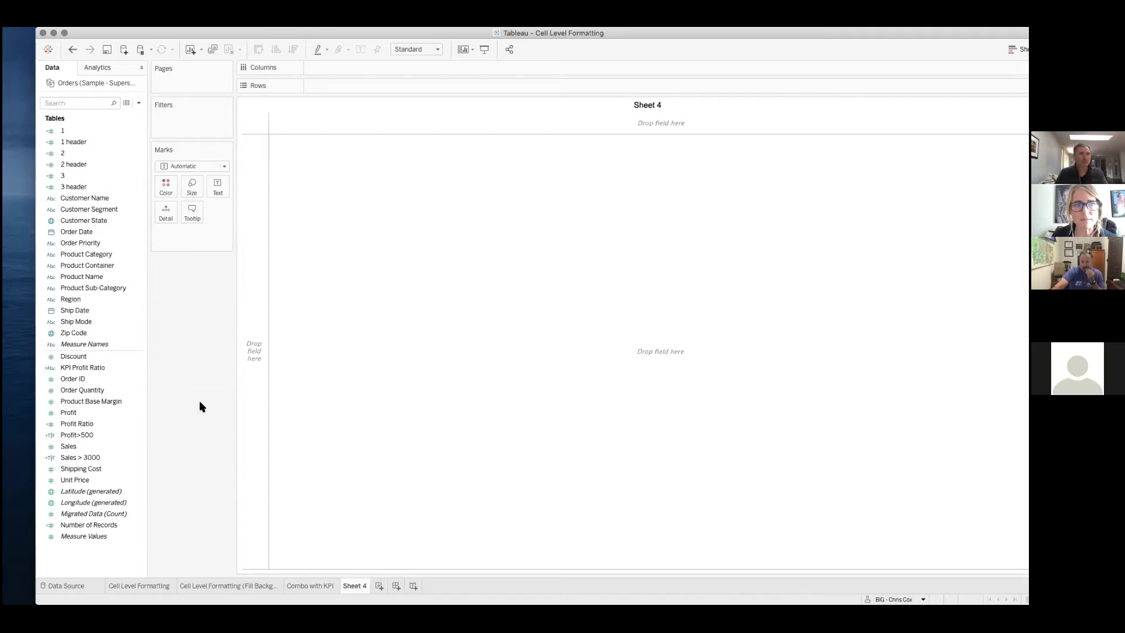
left_click(110, 413)
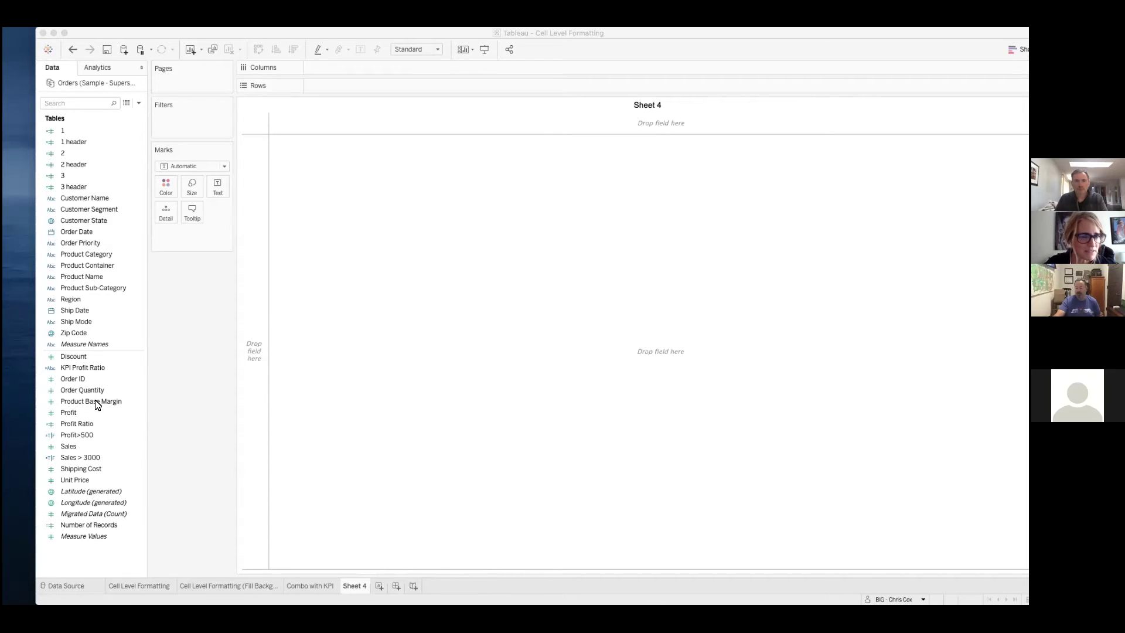
Build a line chart of Sales by Order Date on Sheet 4, using the continuous month level for the date.
double_click(75, 447)
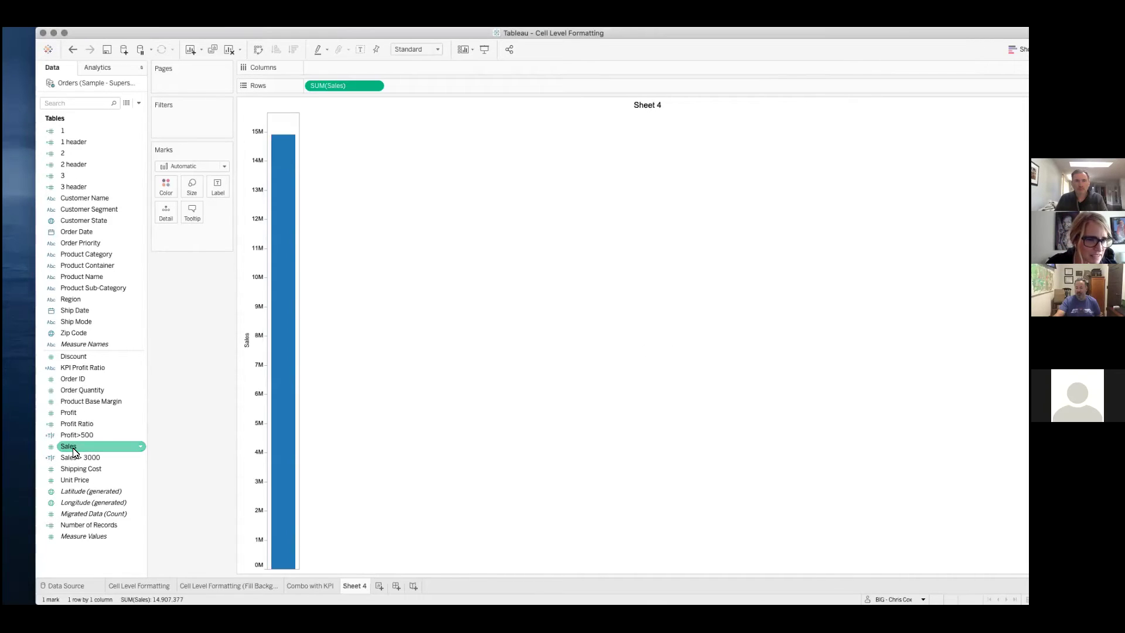
double_click(84, 234)
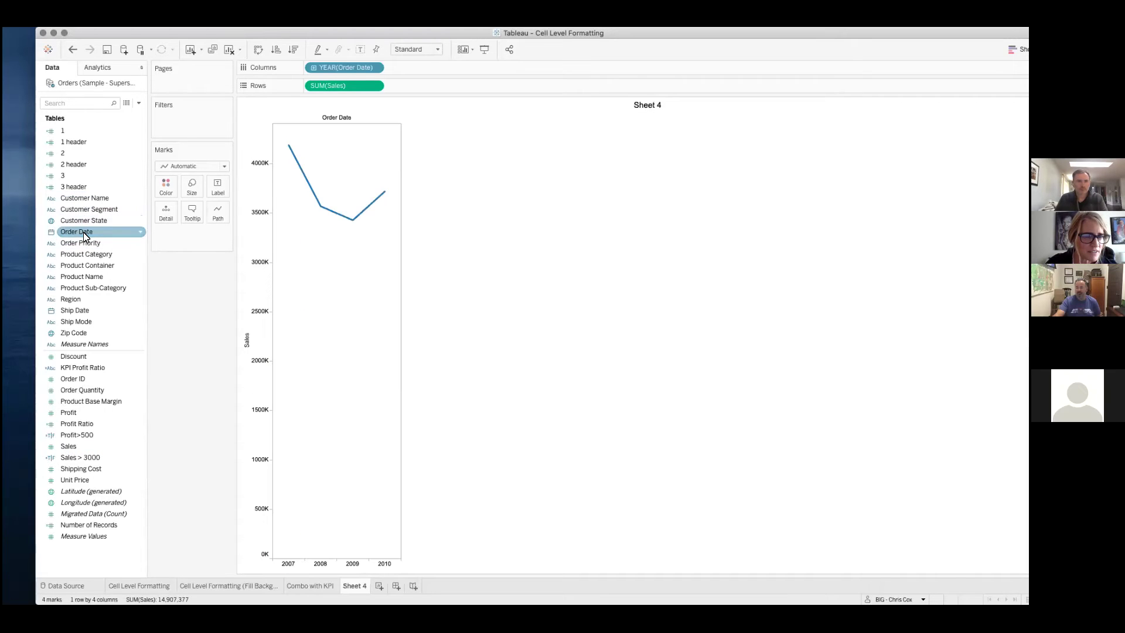
left_click(375, 69)
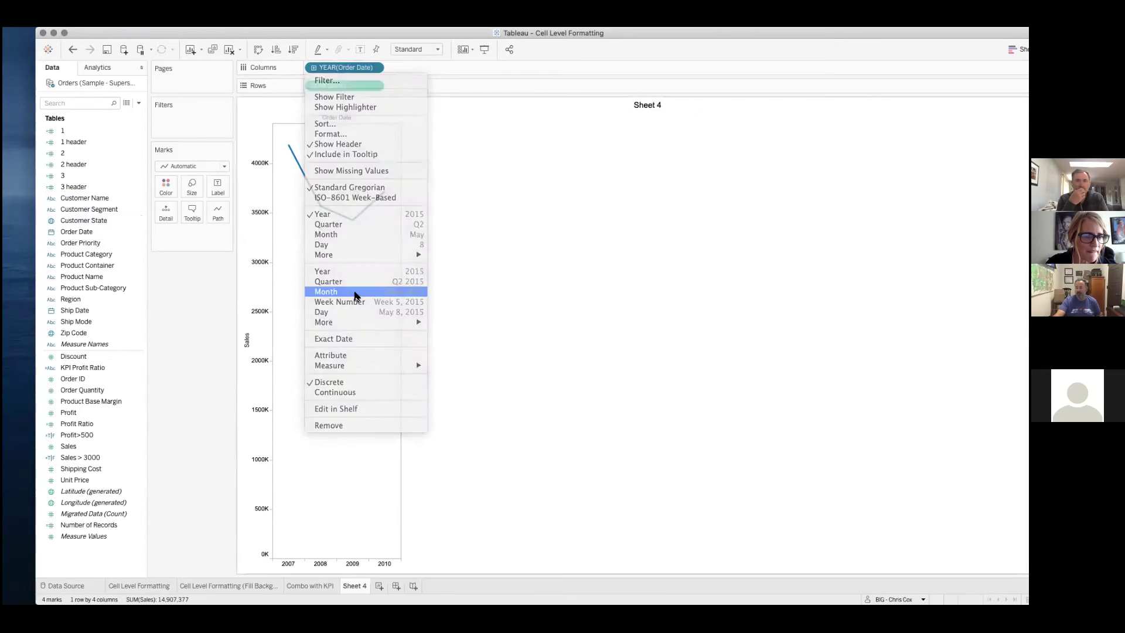
left_click(353, 293)
left_click(80, 243)
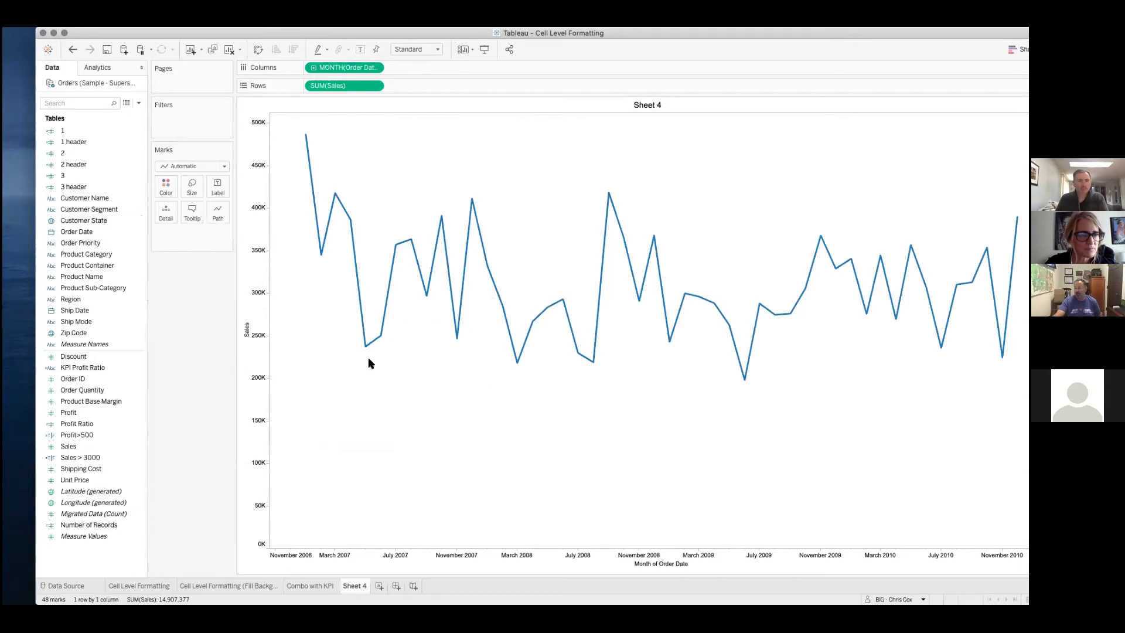
Remove Sales and the month of Order Date from the view to empty the sheet.
mouse_move(242, 38)
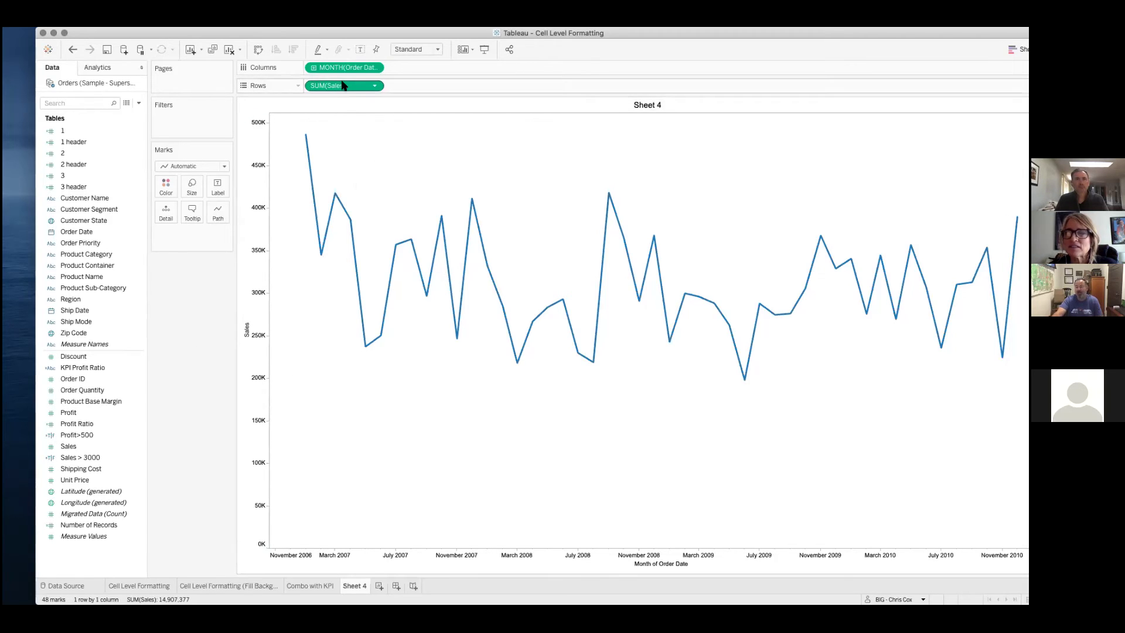
left_click_drag(348, 89, 449, 43)
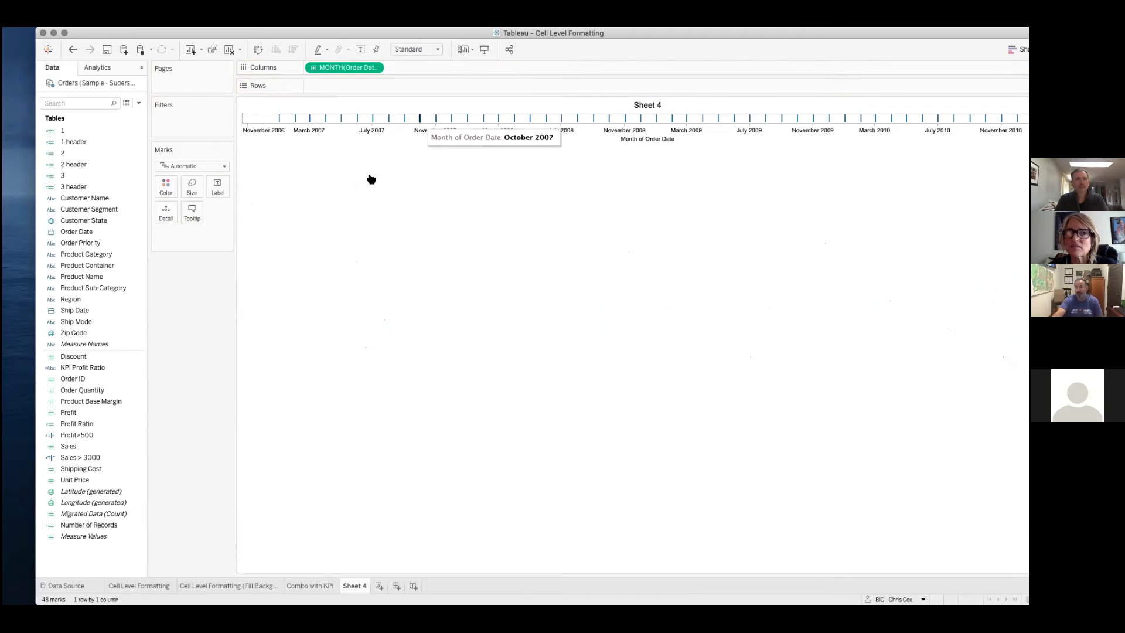
left_click_drag(336, 68, 354, 253)
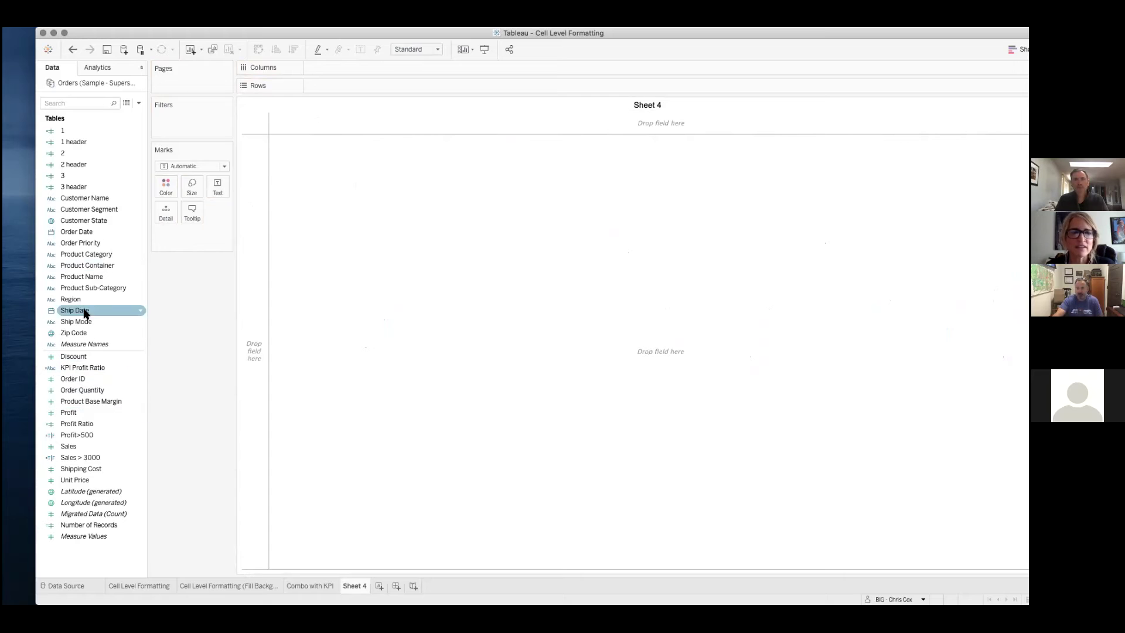
Build a horizontal bar chart with Region on rows and Sales on columns.
double_click(79, 300)
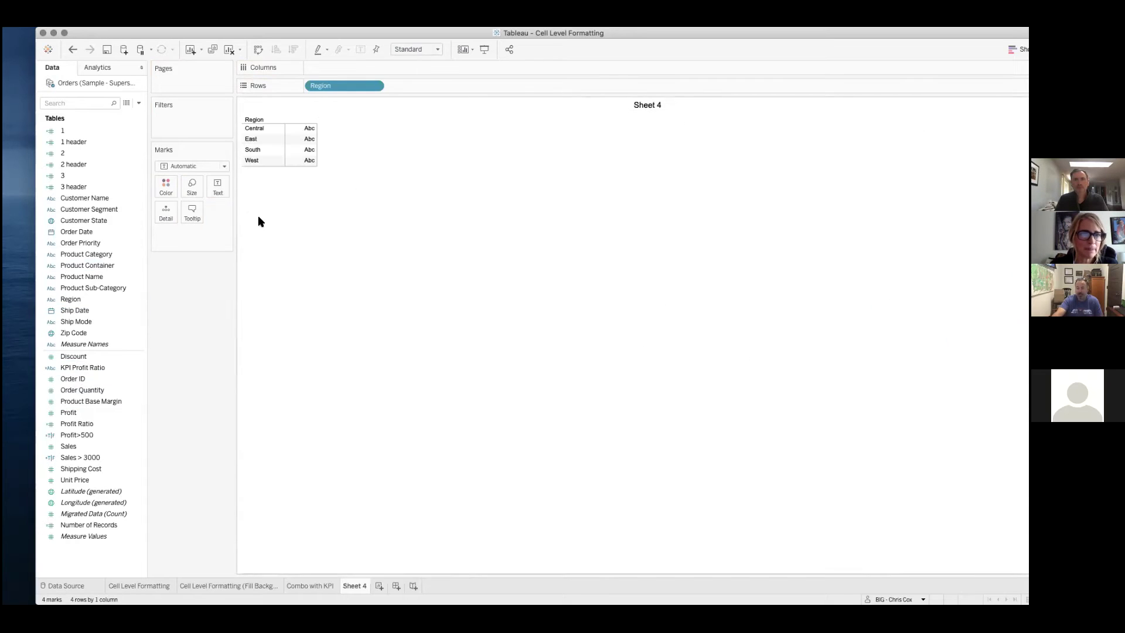
left_click_drag(93, 446, 414, 68)
left_click_drag(70, 412, 117, 489)
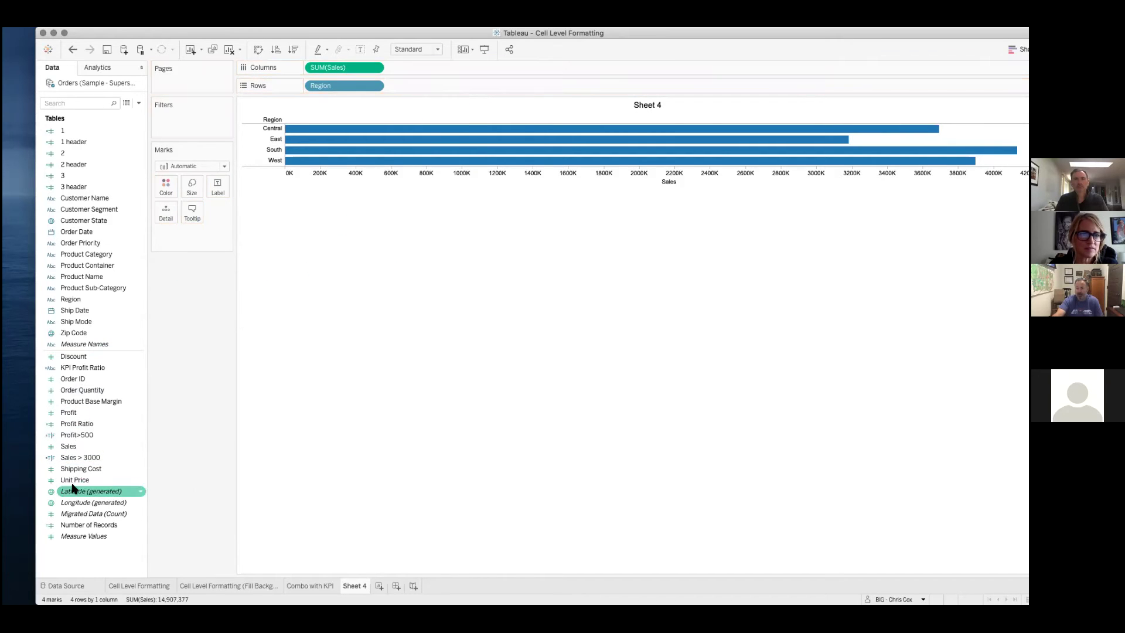
Create a calculated field from Sales with the formula Sum([Sales]) * .9.
right_click(101, 448)
mouse_move(188, 325)
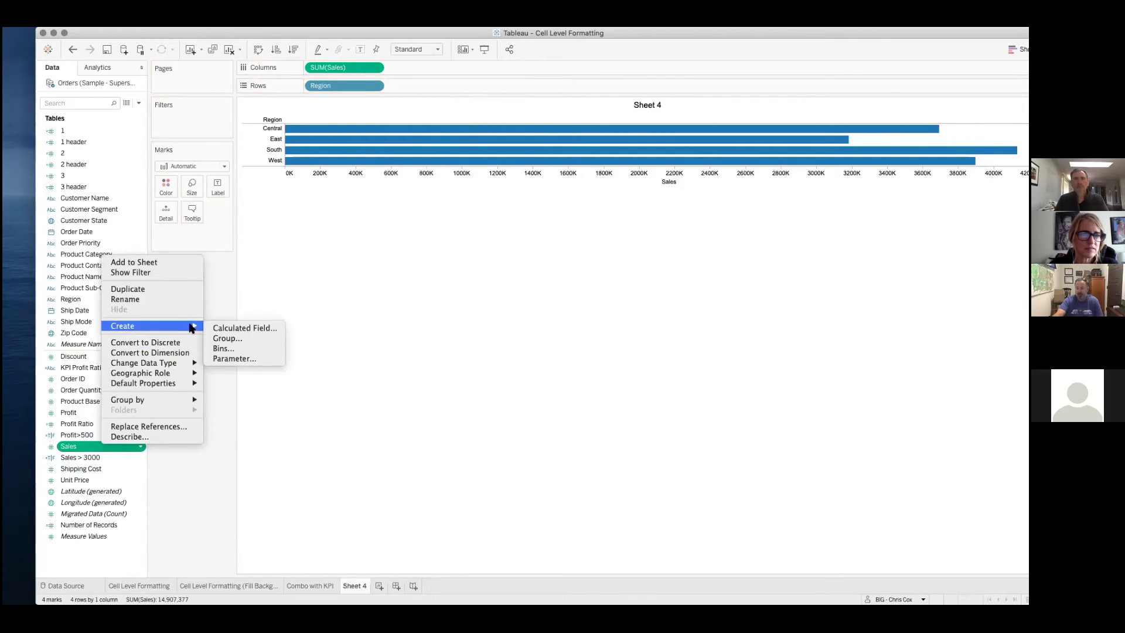
left_click(235, 328)
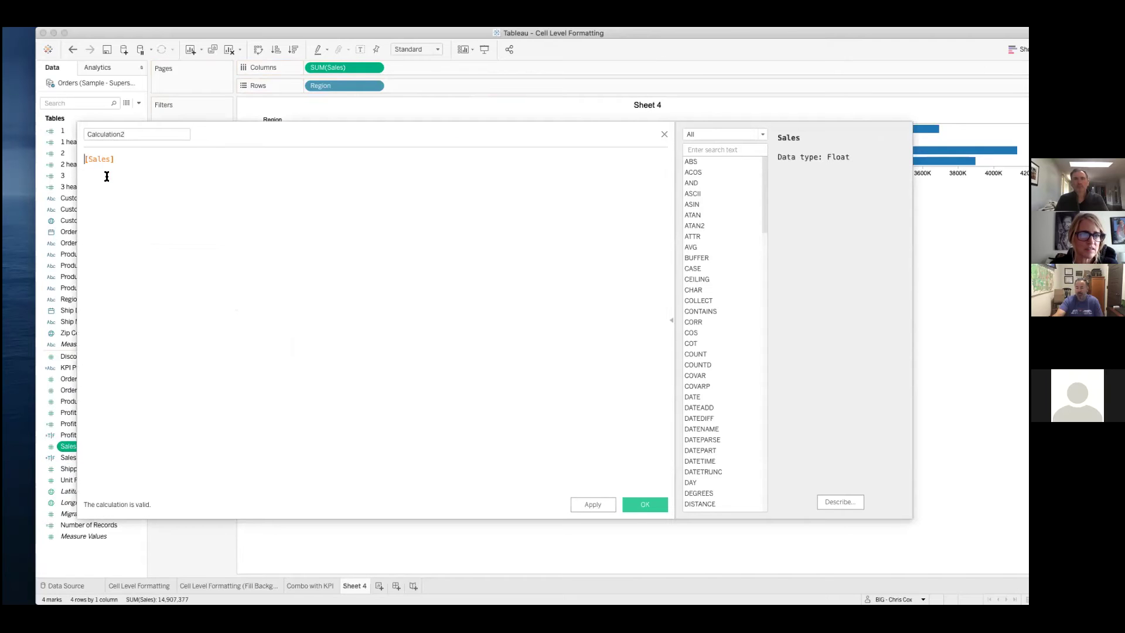
type("Sum")
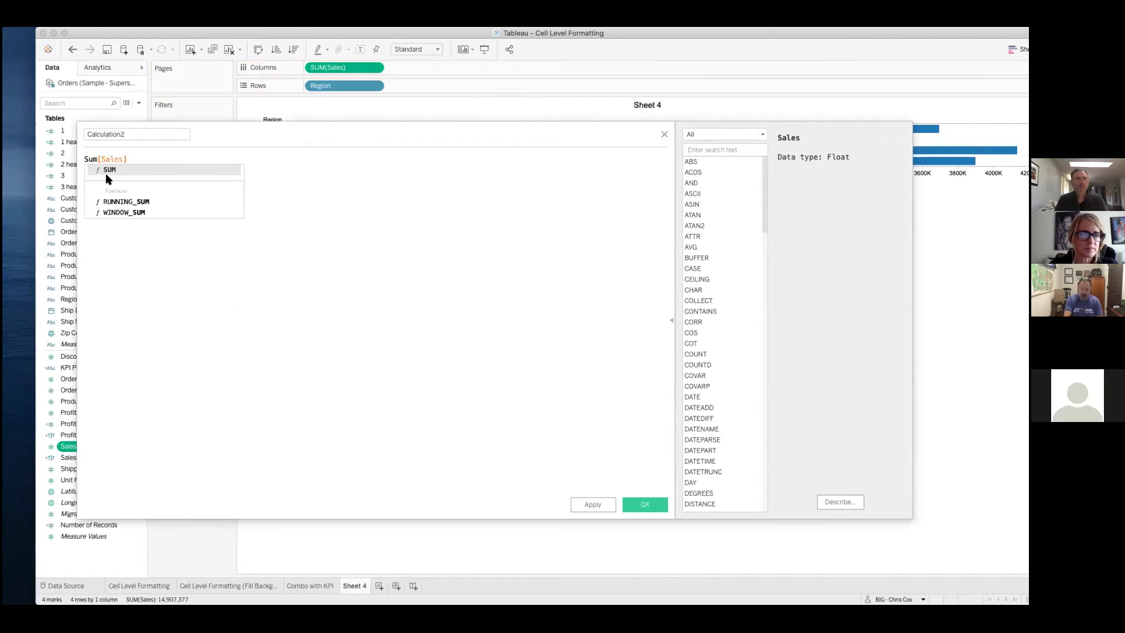
type("([Sales]")
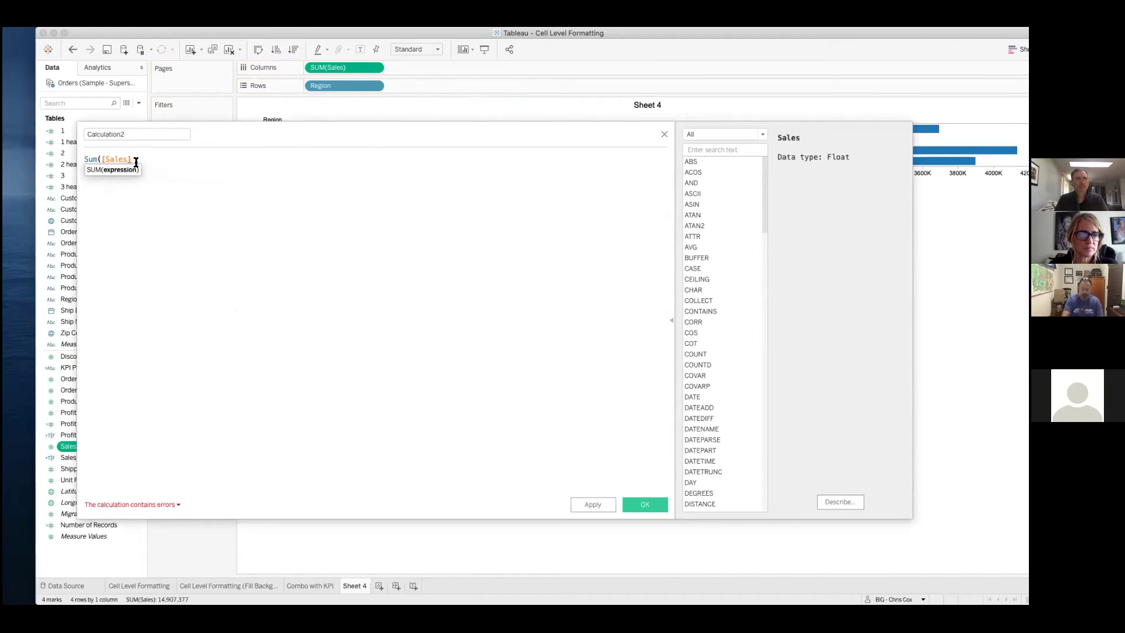
type(") *")
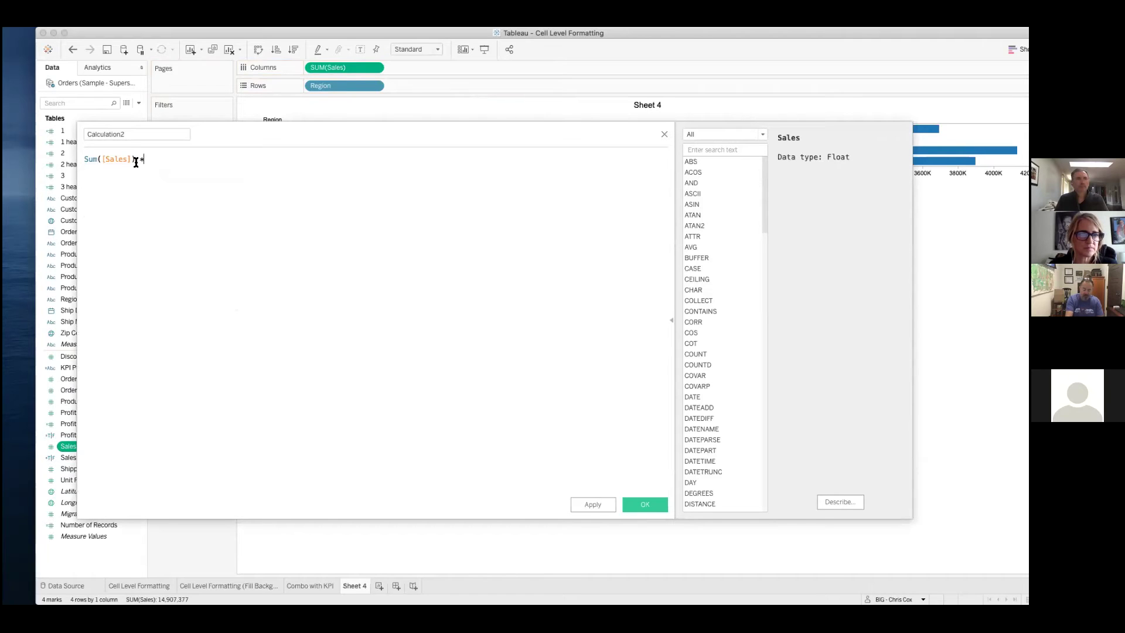
type(" .9")
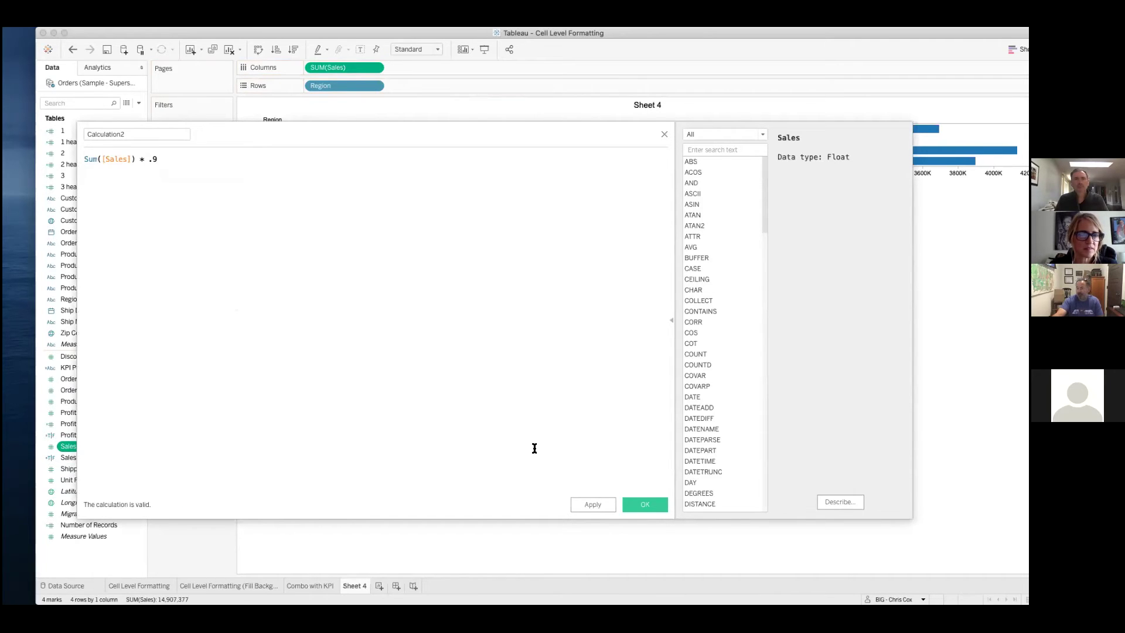
left_click(649, 505)
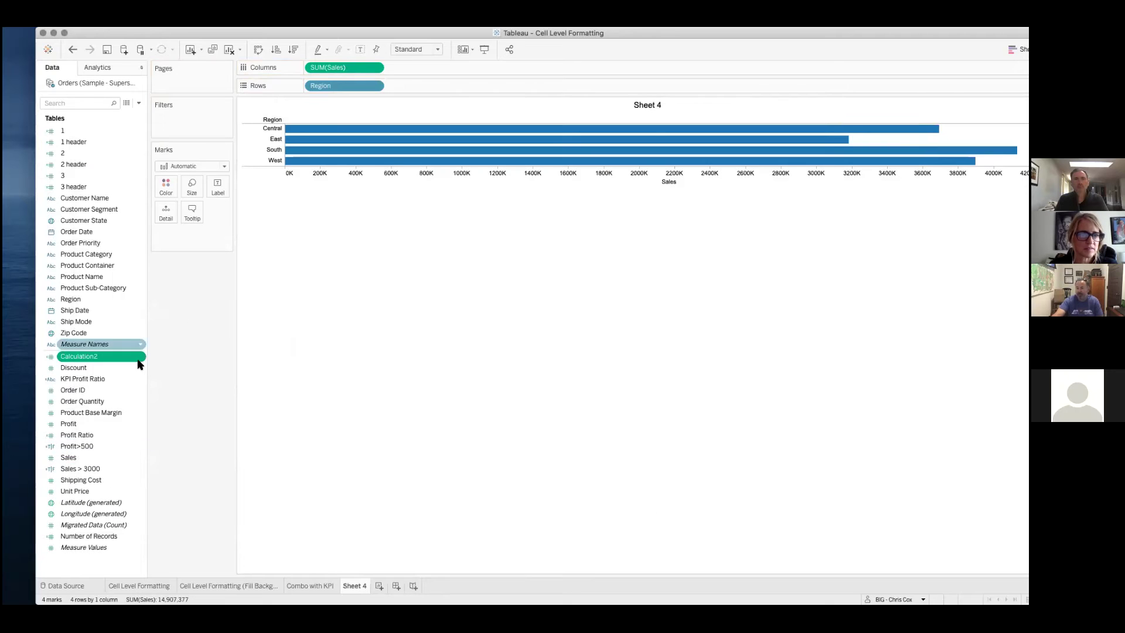
Rename the new calculated field as Budget.
right_click(113, 356)
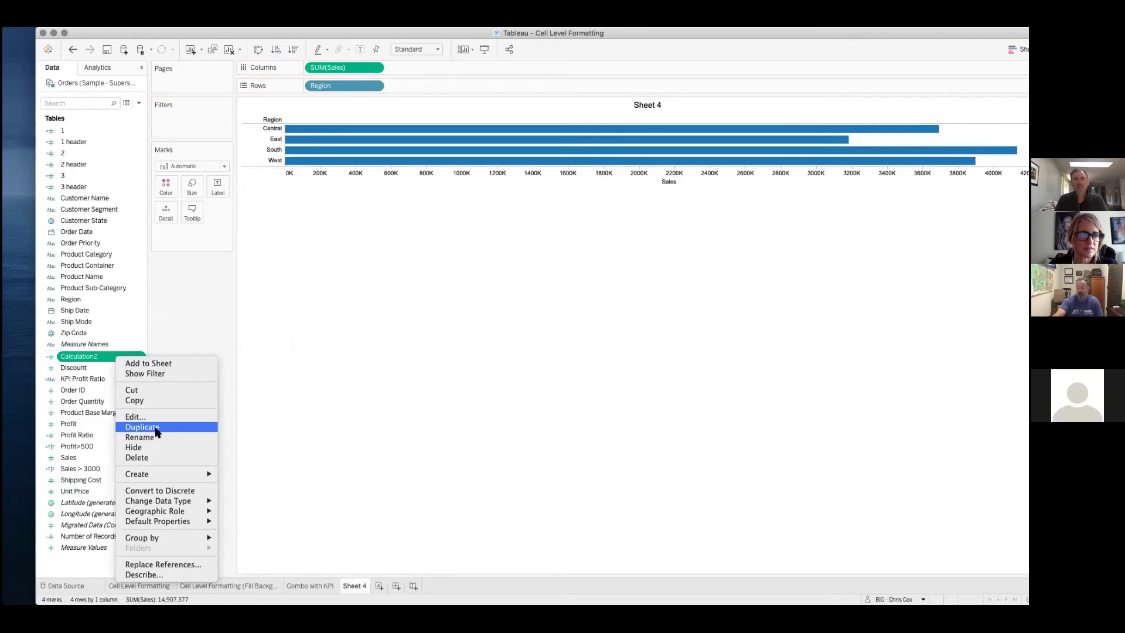
left_click(153, 437)
type("Budget")
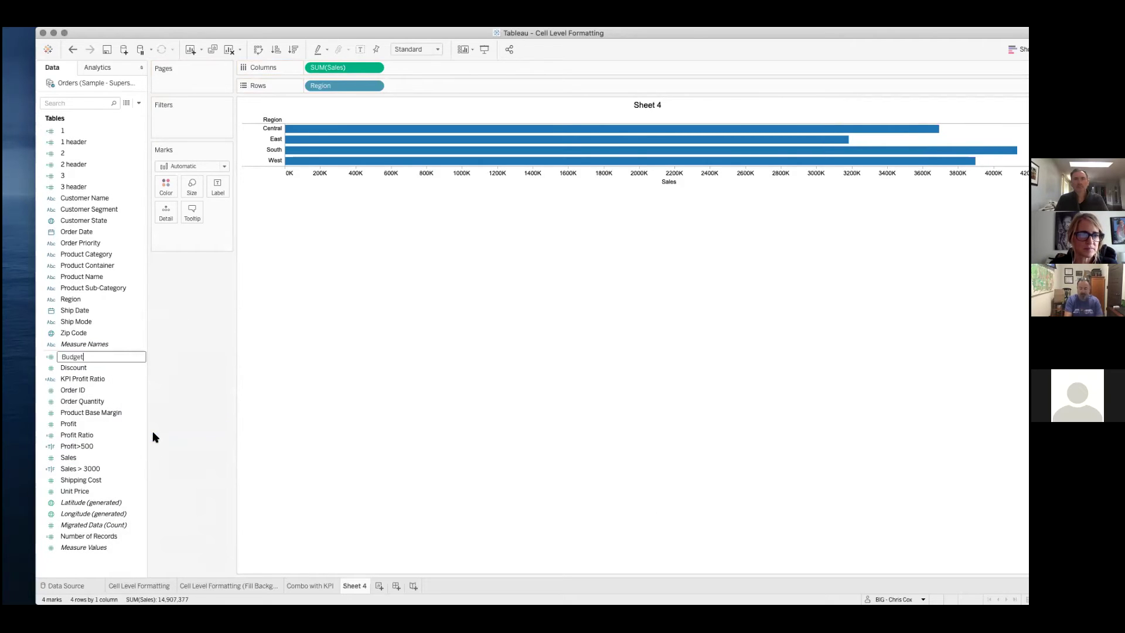
key("Return")
Add Budget to the Sales axis and use Measure Names for both the color and the size of the bars.
left_click_drag(94, 356, 446, 174)
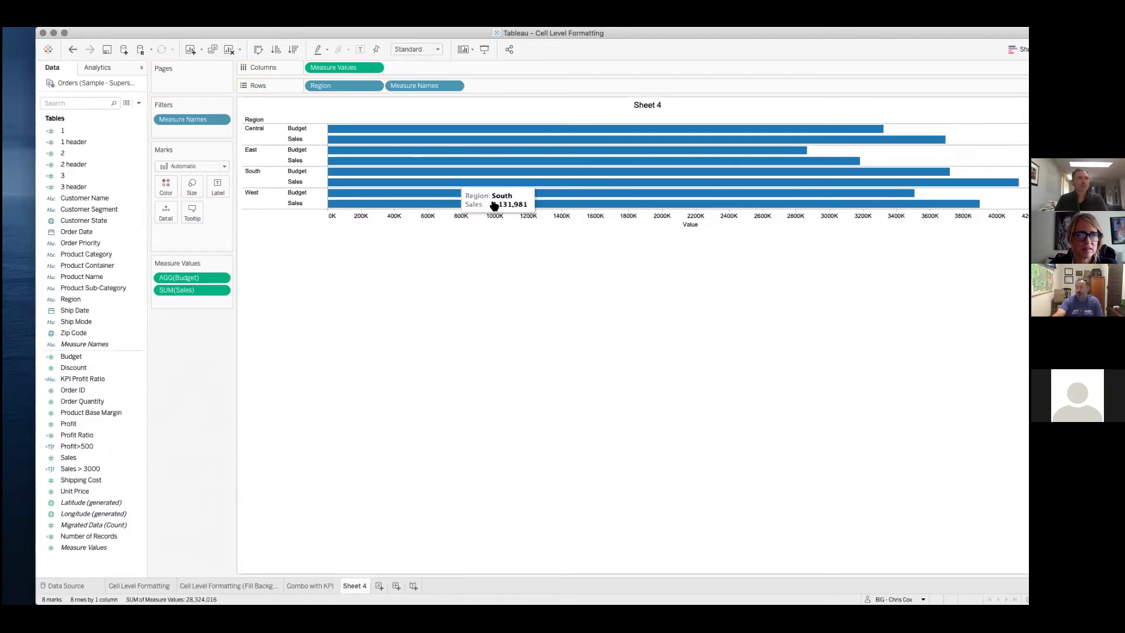
left_click_drag(424, 87, 167, 185)
left_click_drag(191, 233, 188, 189)
Turn off mark stacking so the Budget and Sales bars overlap from zero.
mouse_move(255, 32)
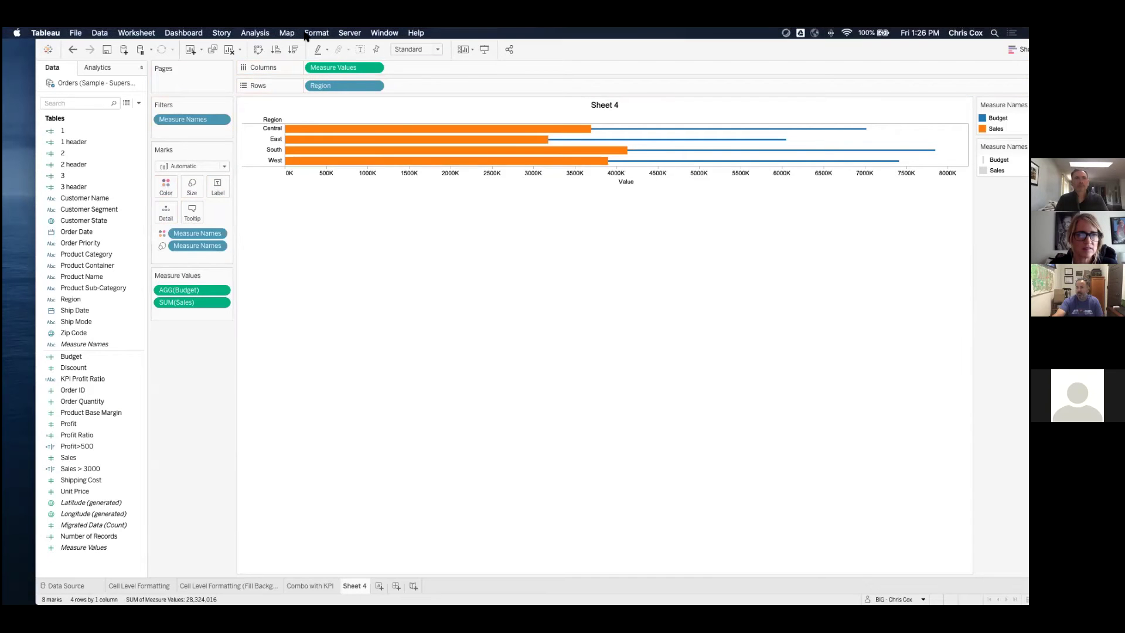
left_click(268, 33)
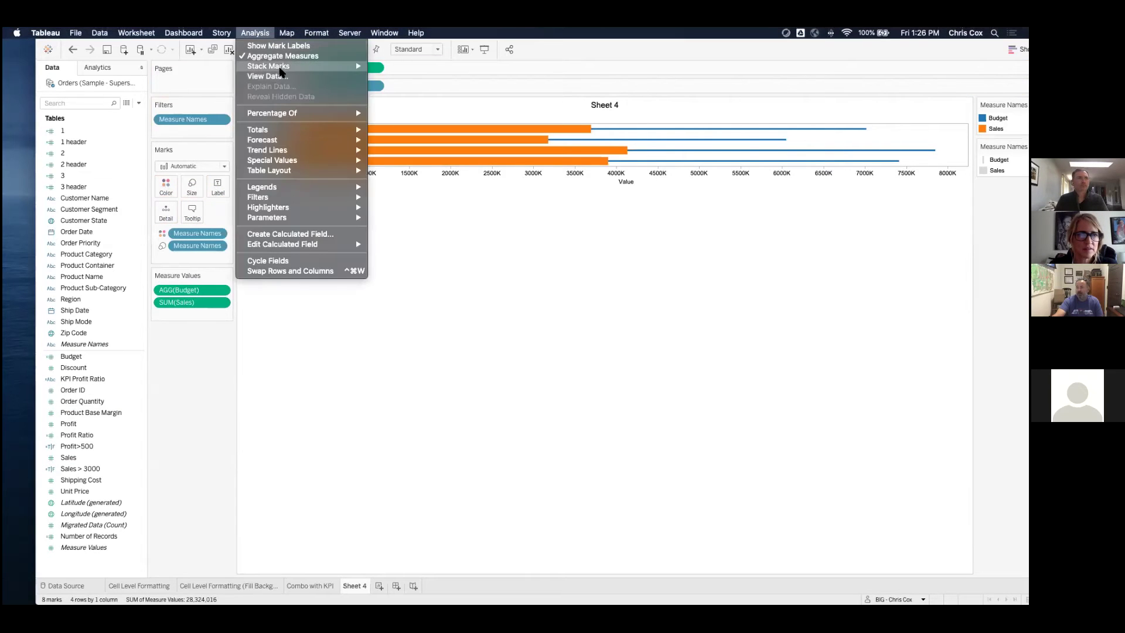
left_click(390, 88)
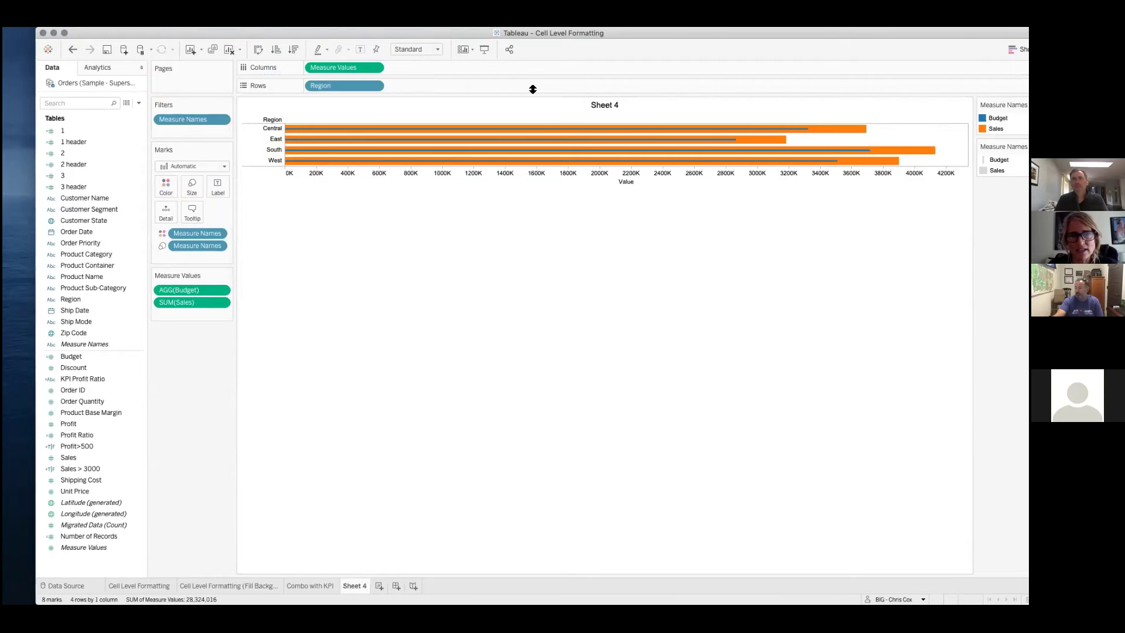
Increase the height of the Region rows to make the bars thicker, keeping the Standard fit.
left_click(438, 50)
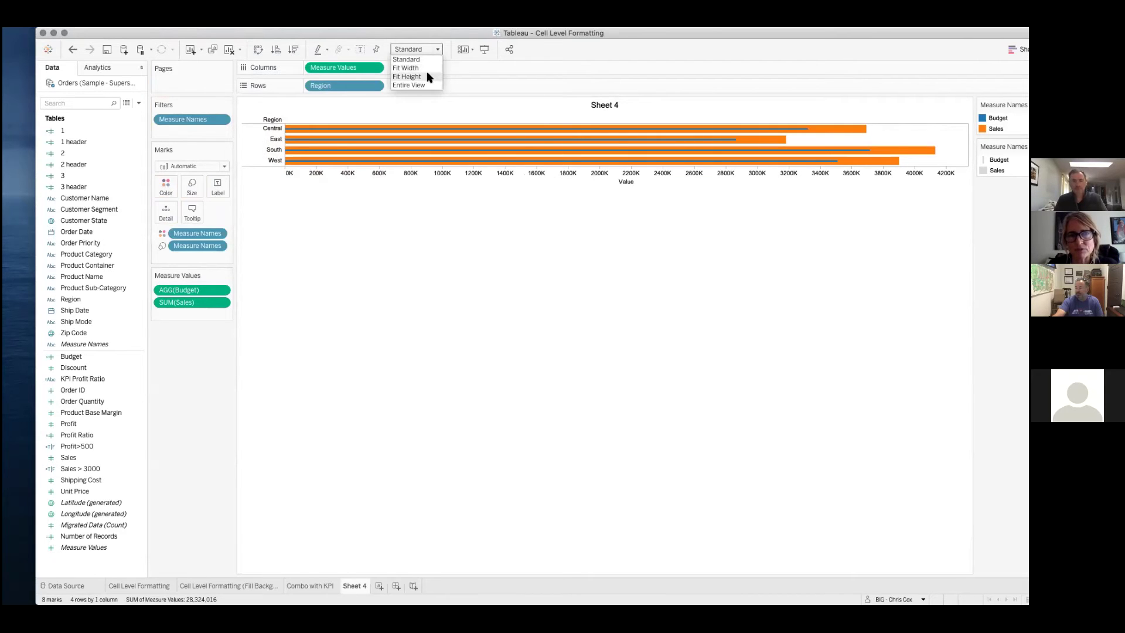
left_click(386, 202)
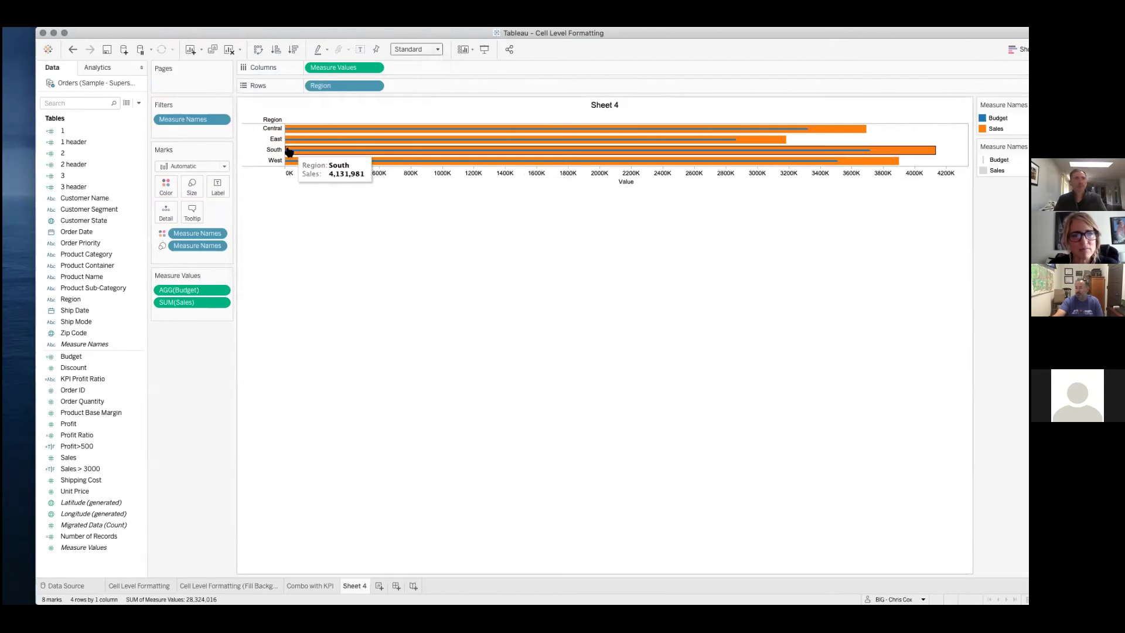
left_click_drag(276, 153, 276, 180)
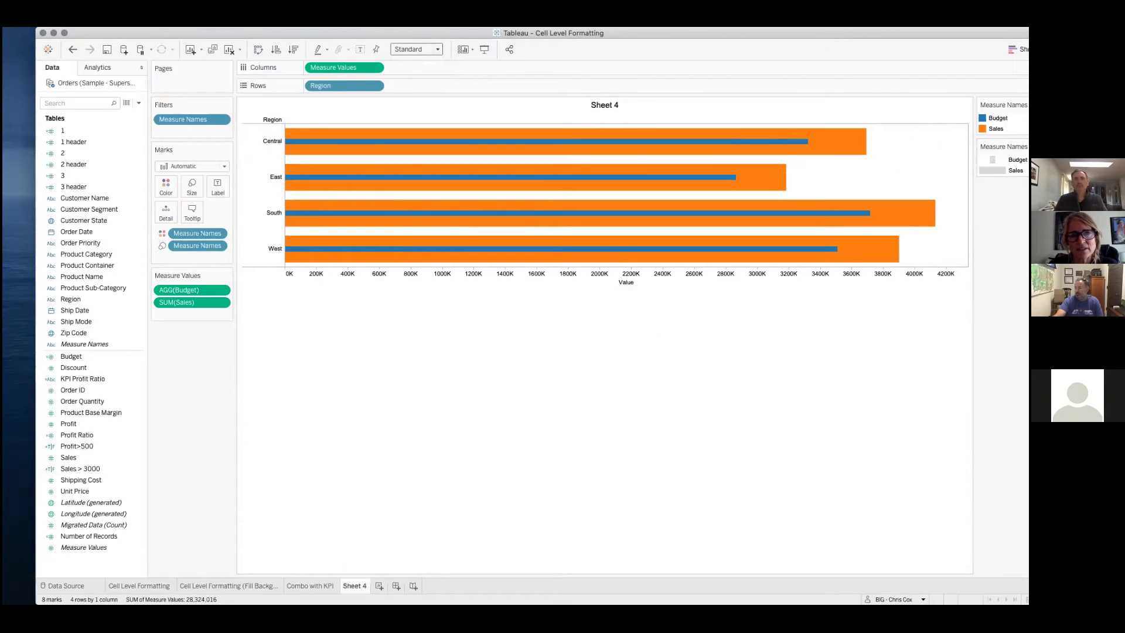
Place the size legend beside the color legend and raise the smallest mark size to thicken the Budget bars.
left_click_drag(1003, 146, 975, 144)
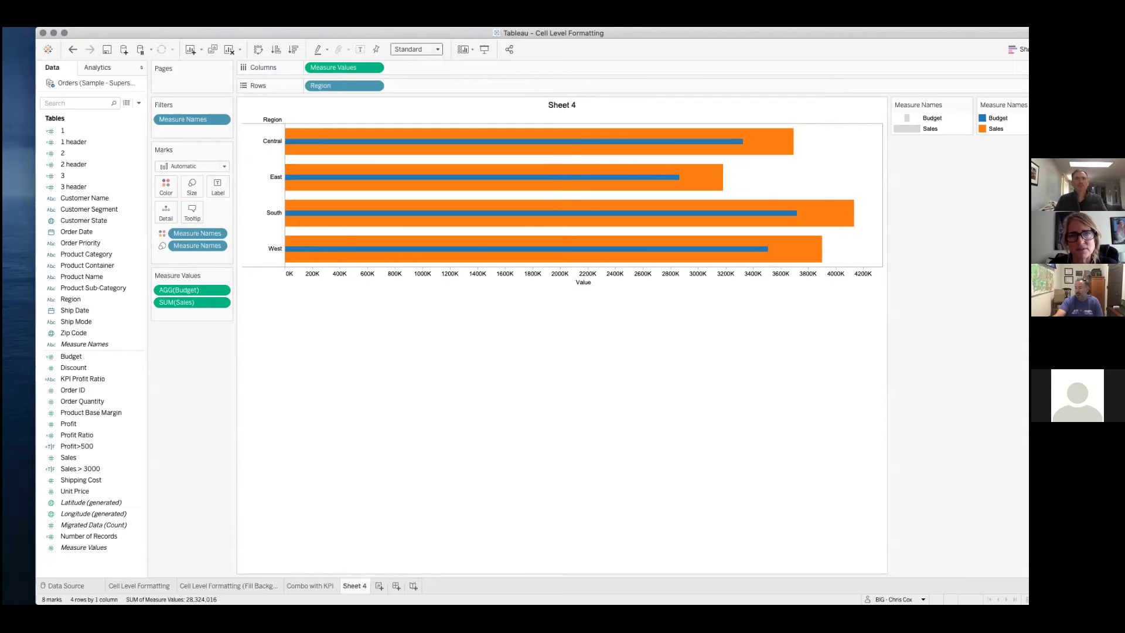
left_click(967, 105)
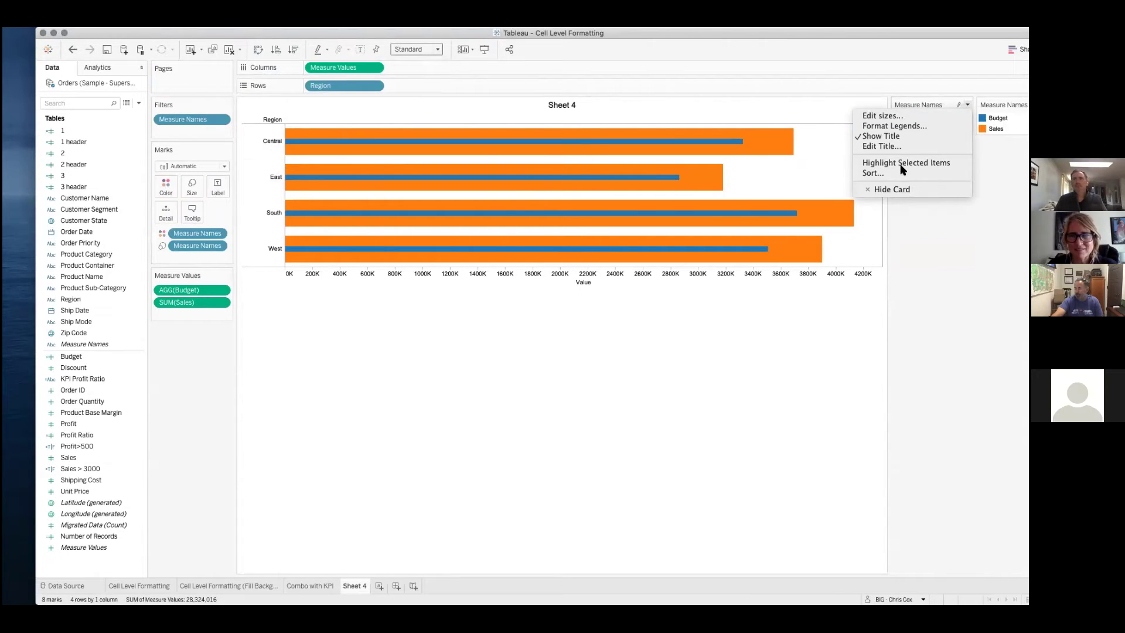
left_click(882, 116)
left_click_drag(557, 289, 585, 289)
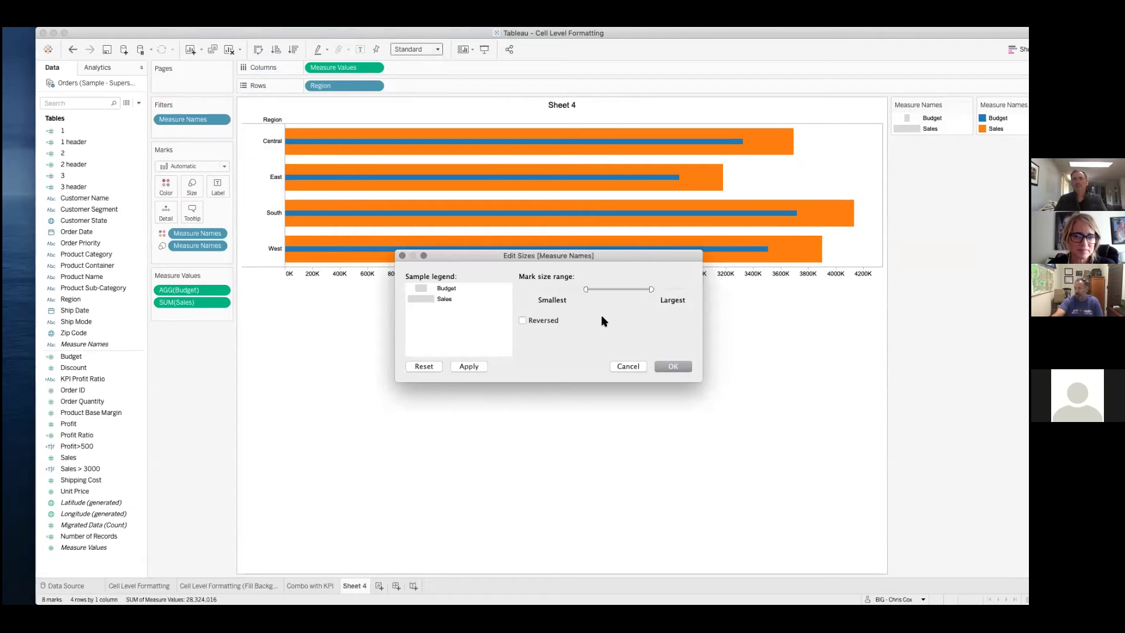
left_click(671, 366)
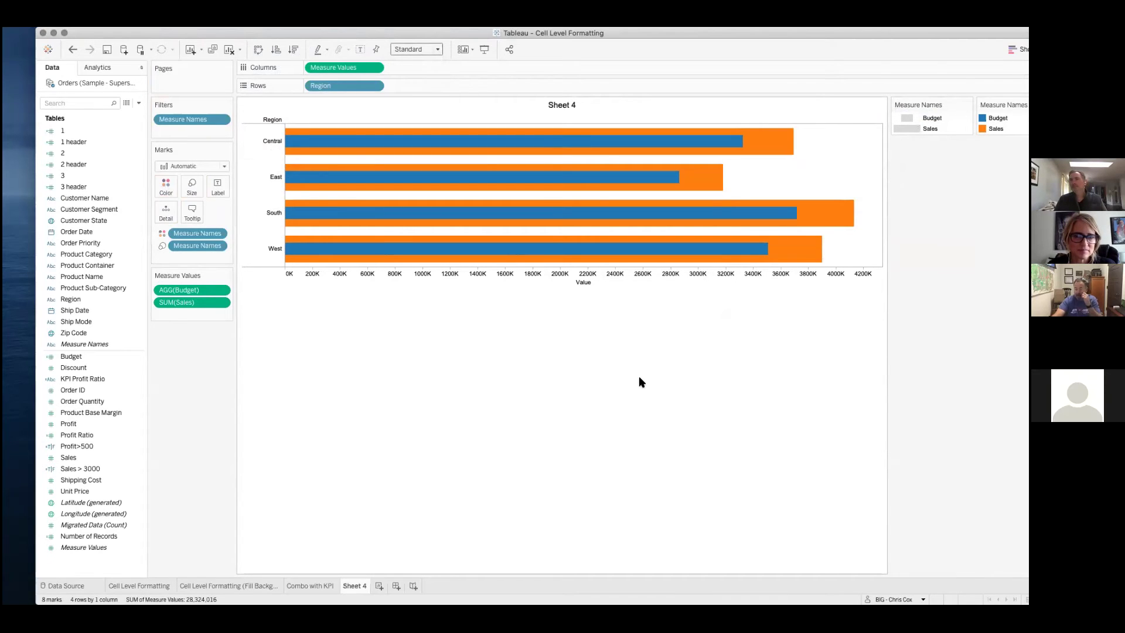
Duplicate the Budget field, name the copy Forcast and change its formula to Sum([Sales]) * 1.2.
right_click(106, 357)
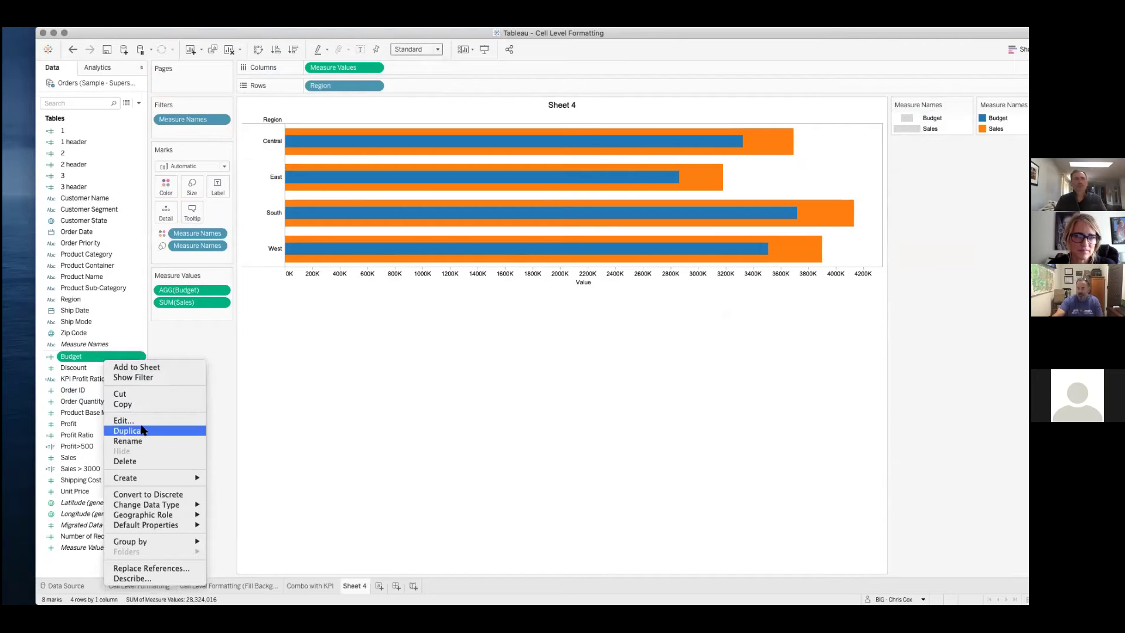
left_click(139, 431)
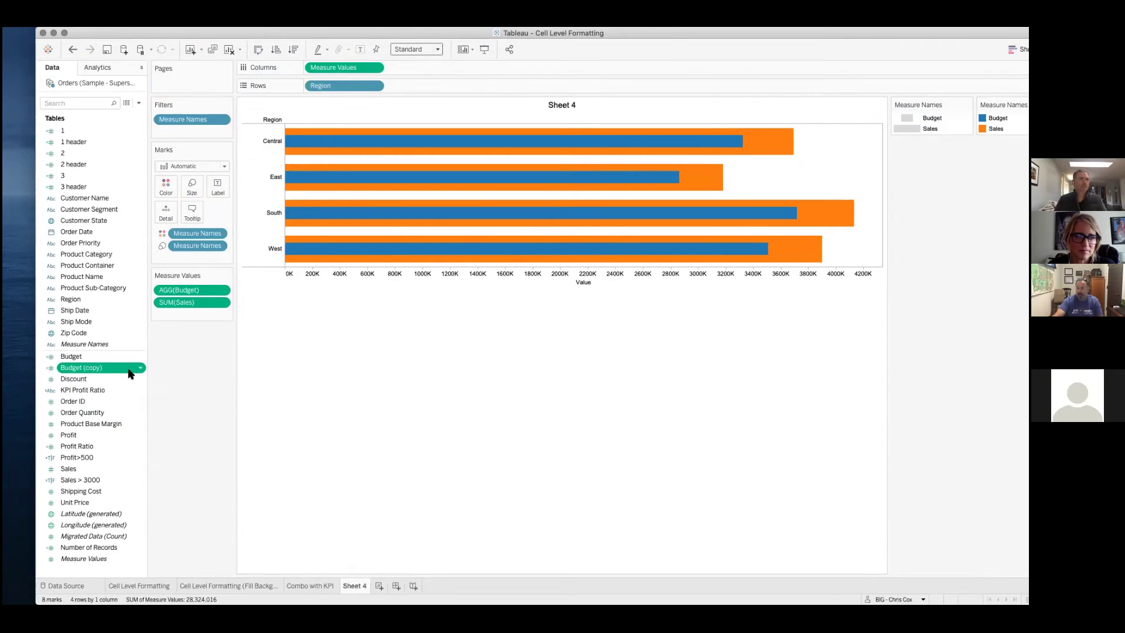
right_click(130, 369)
left_click(181, 431)
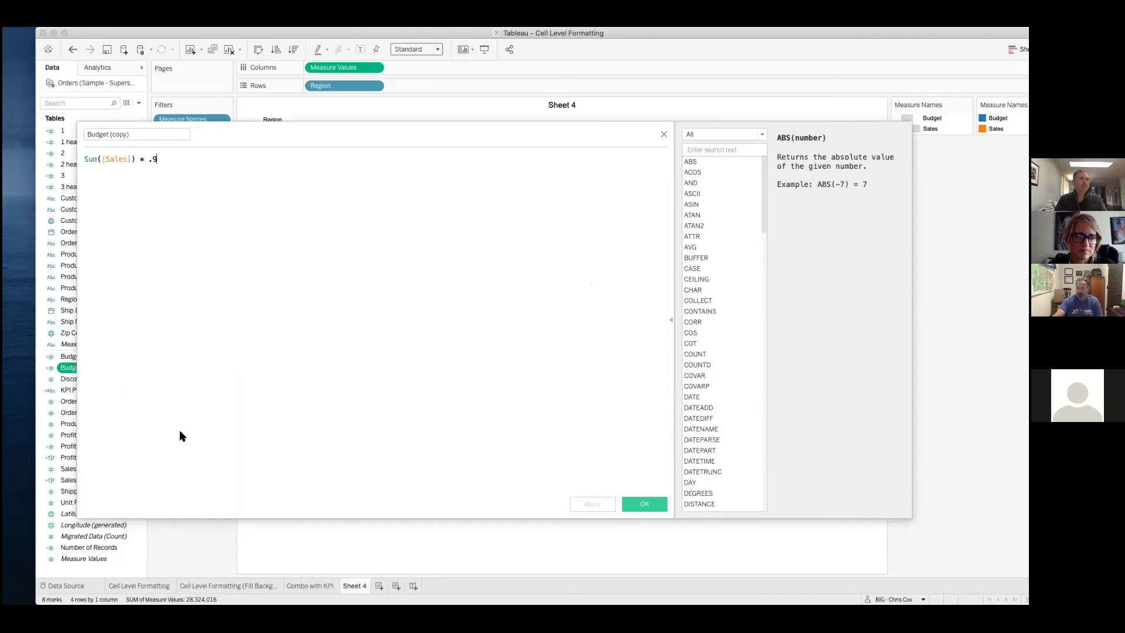
type("Forcast")
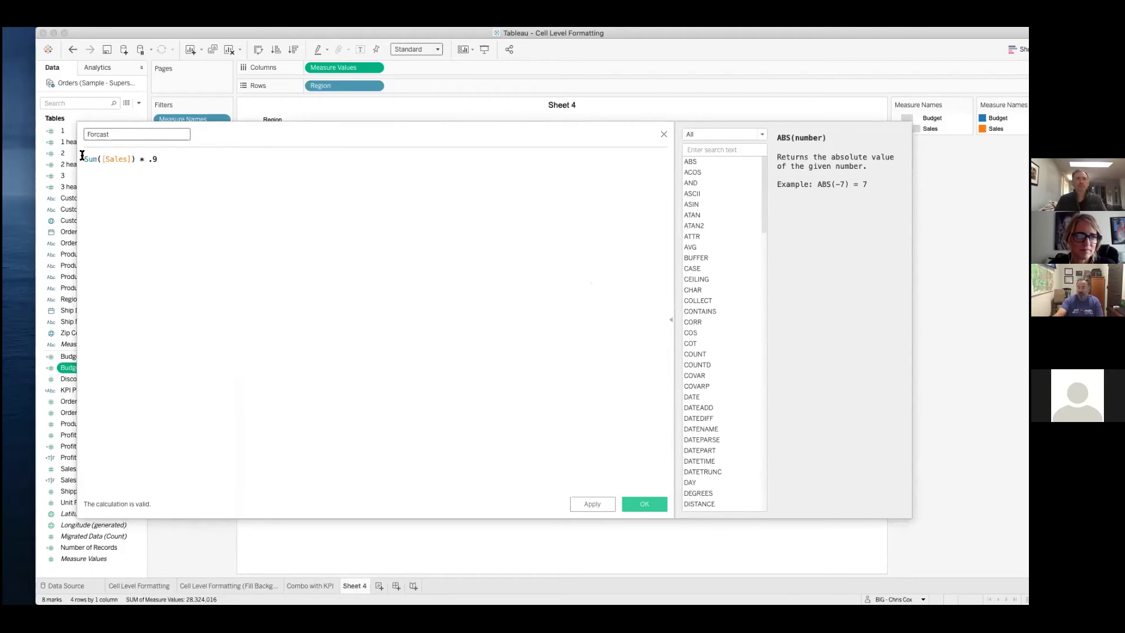
double_click(152, 159)
type("1.2")
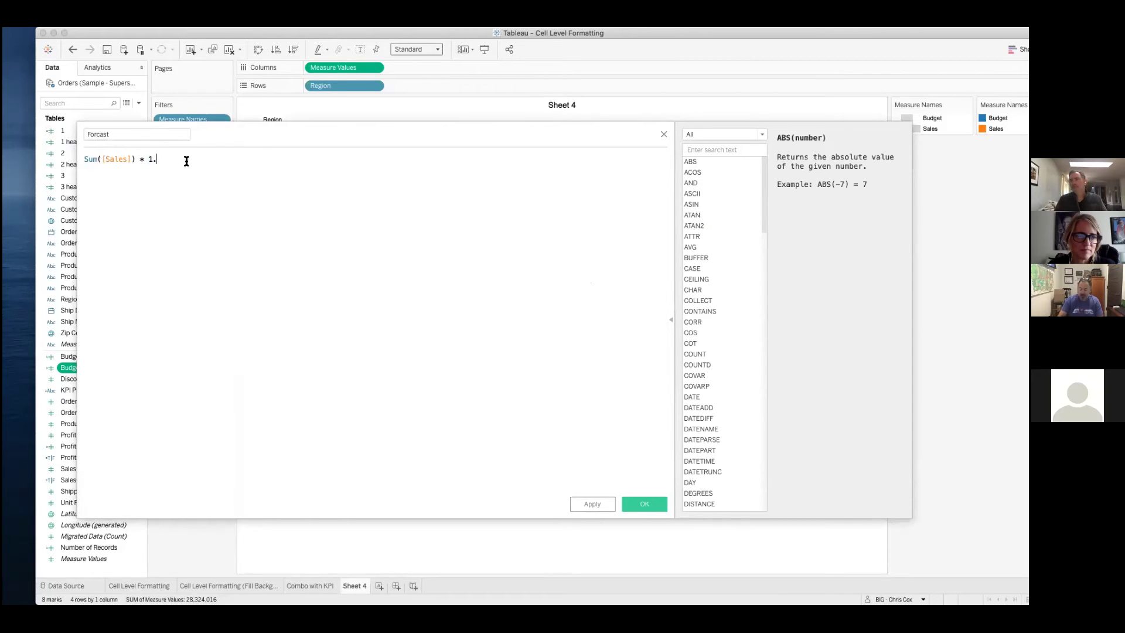
left_click(645, 503)
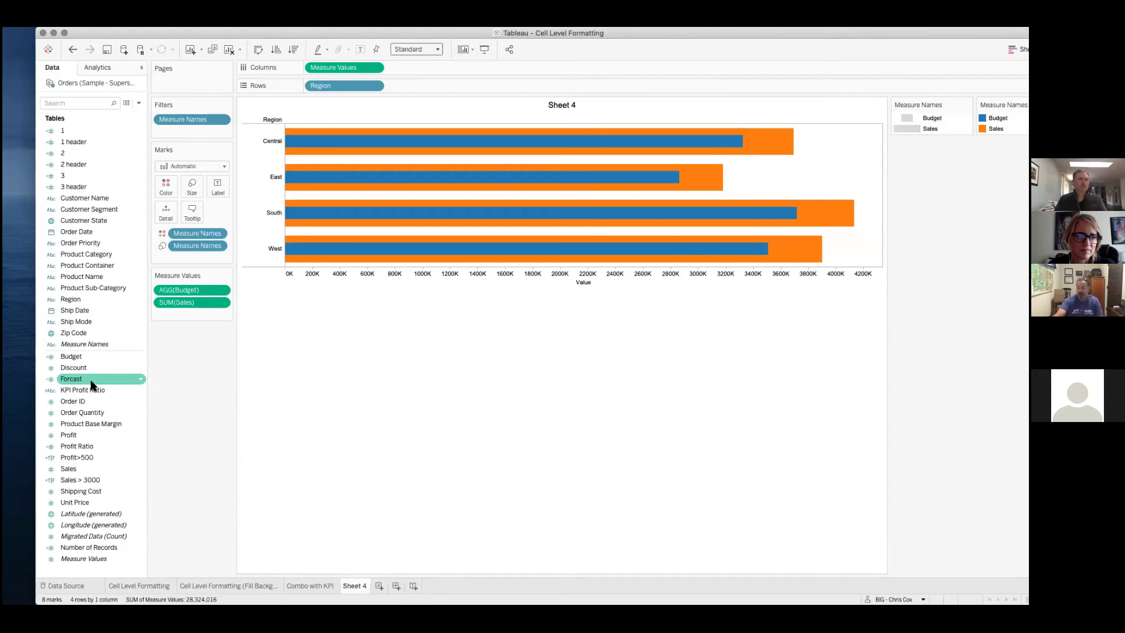
Add Forcast to the marks as detail and create a per-cell reference line for average Forcast on the value axis.
left_click_drag(91, 384, 169, 212)
right_click(471, 283)
left_click(522, 361)
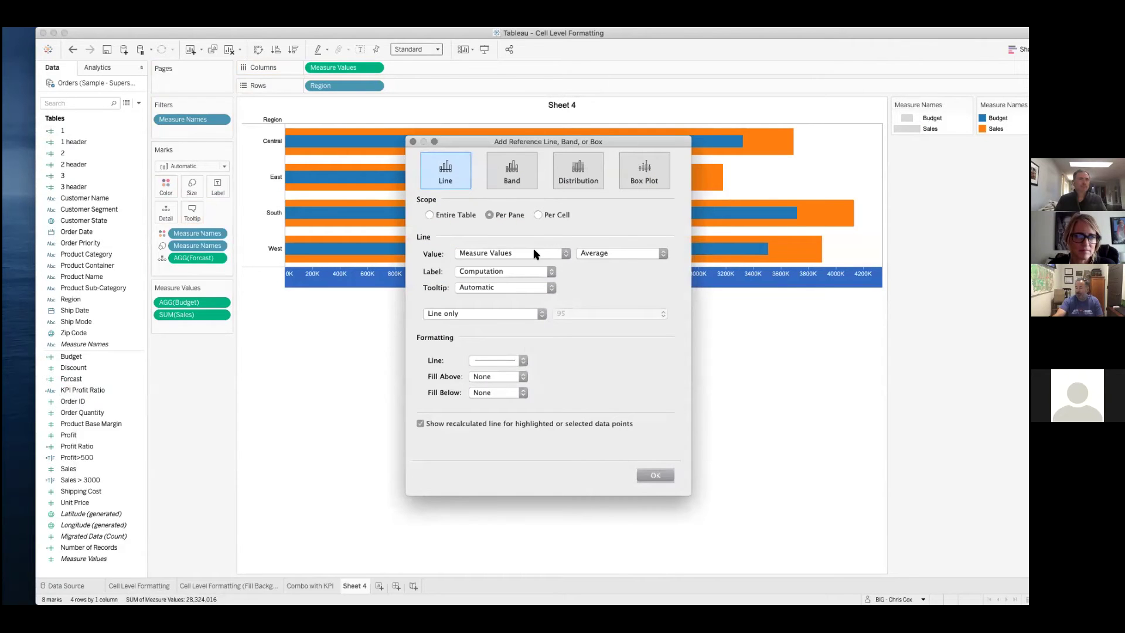
left_click(533, 253)
left_click(530, 245)
left_click(597, 254)
left_click(597, 255)
left_click(544, 215)
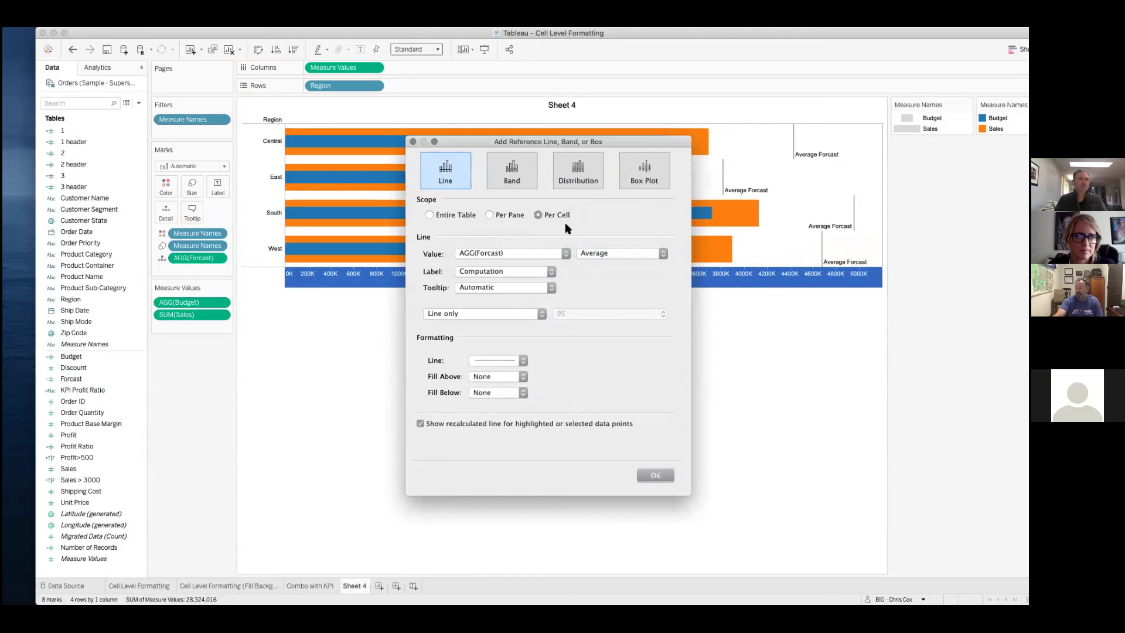
left_click(515, 272)
left_click(497, 273)
left_click(654, 475)
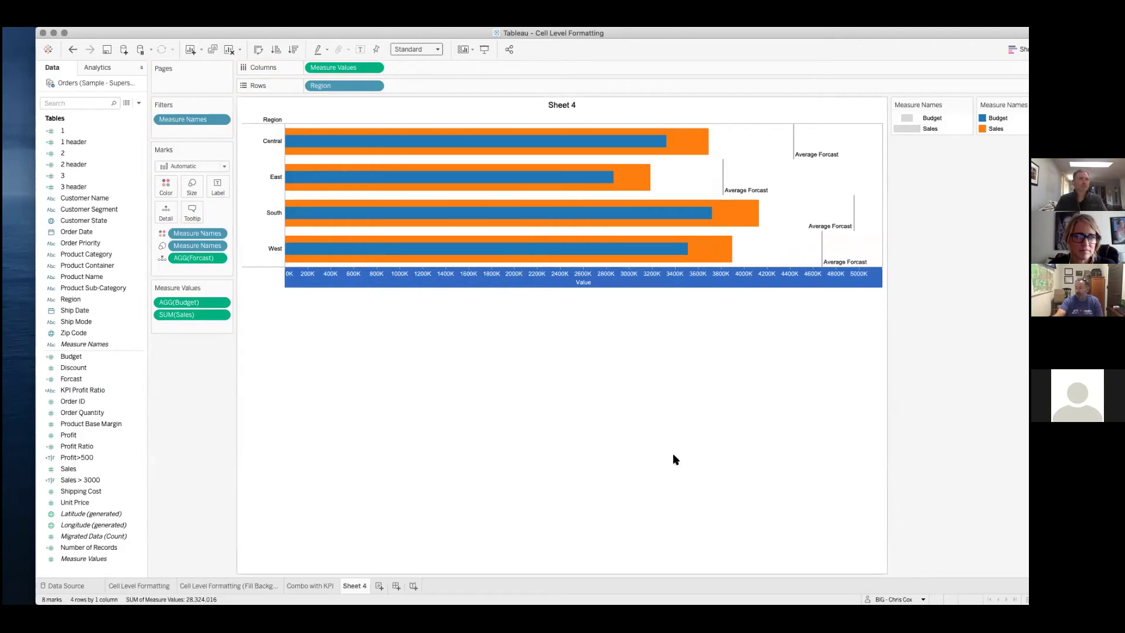
Change the Forcast reference line's label so that it displays the value.
right_click(705, 278)
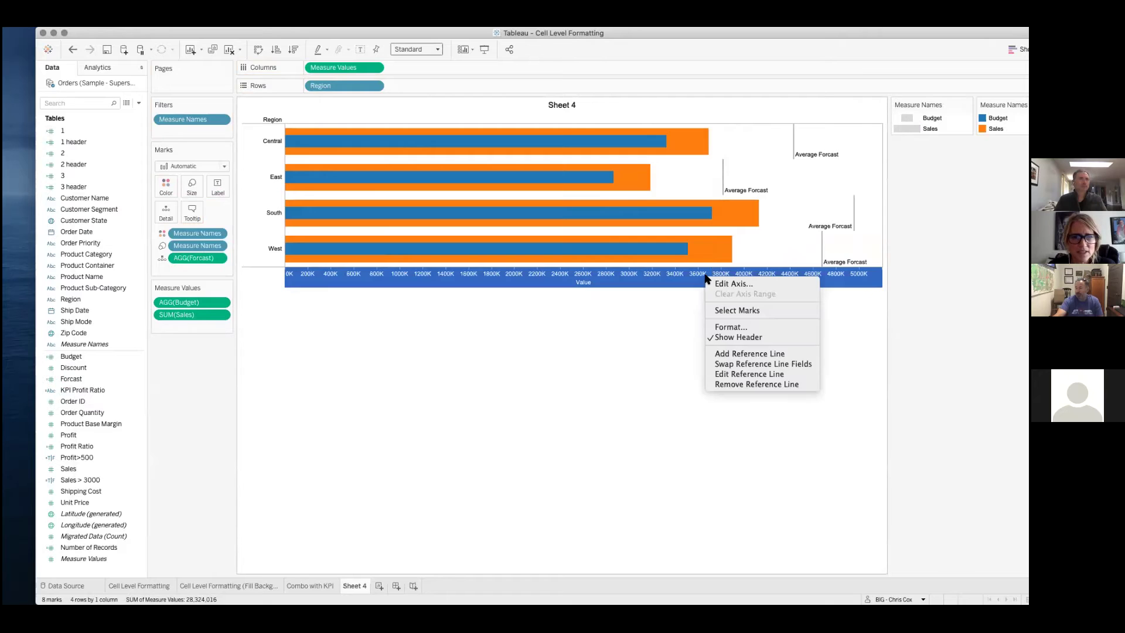
left_click(742, 373)
left_click(501, 272)
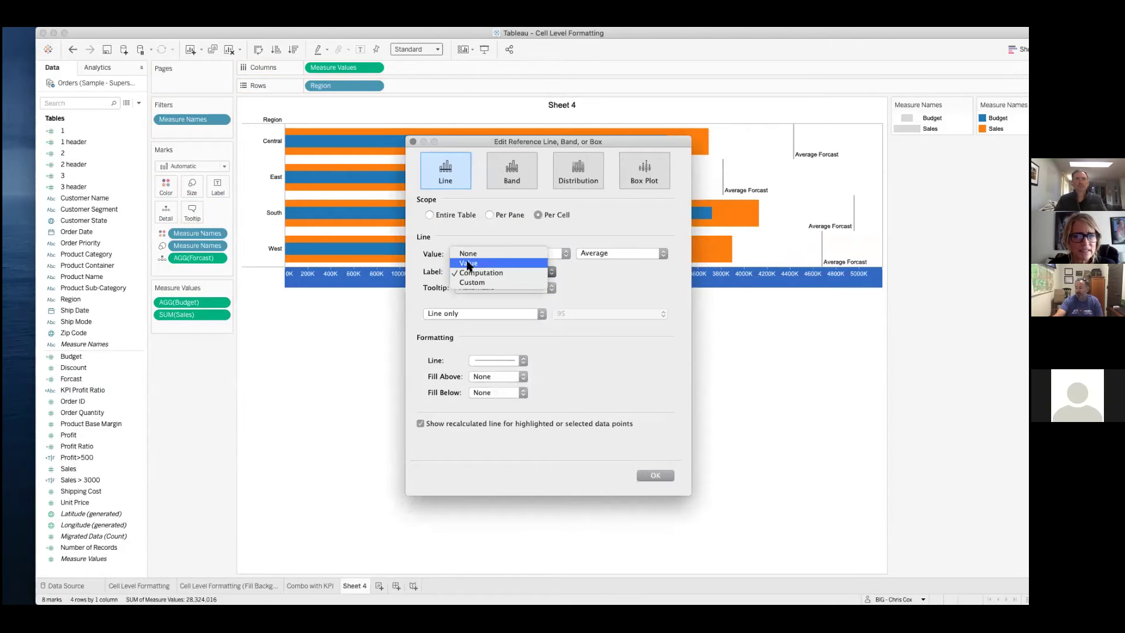
left_click(469, 263)
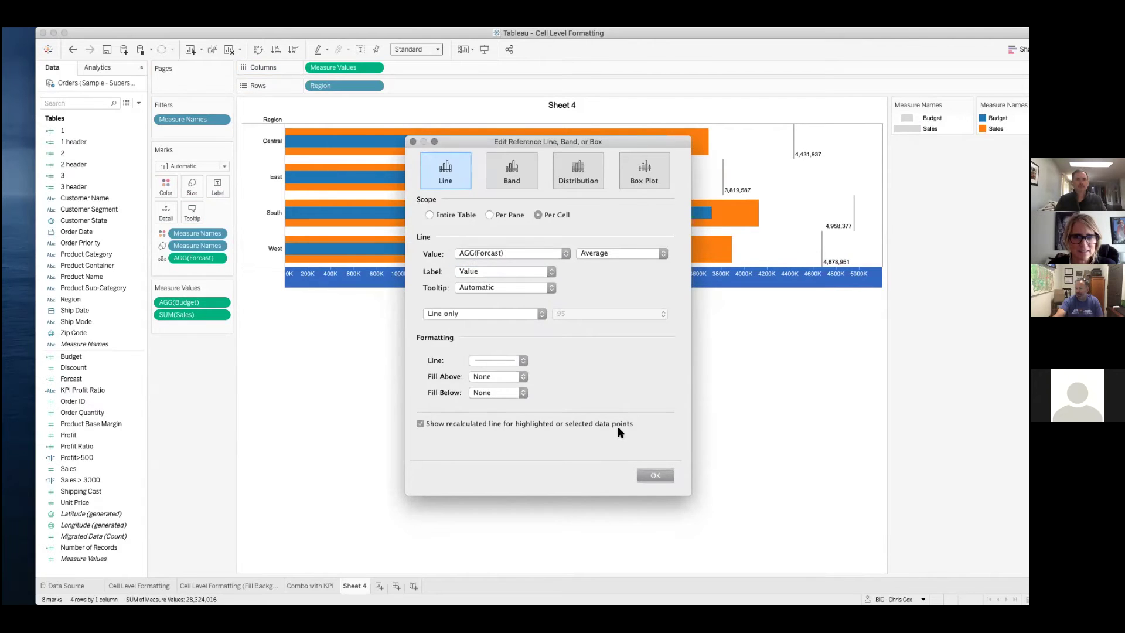
left_click(656, 475)
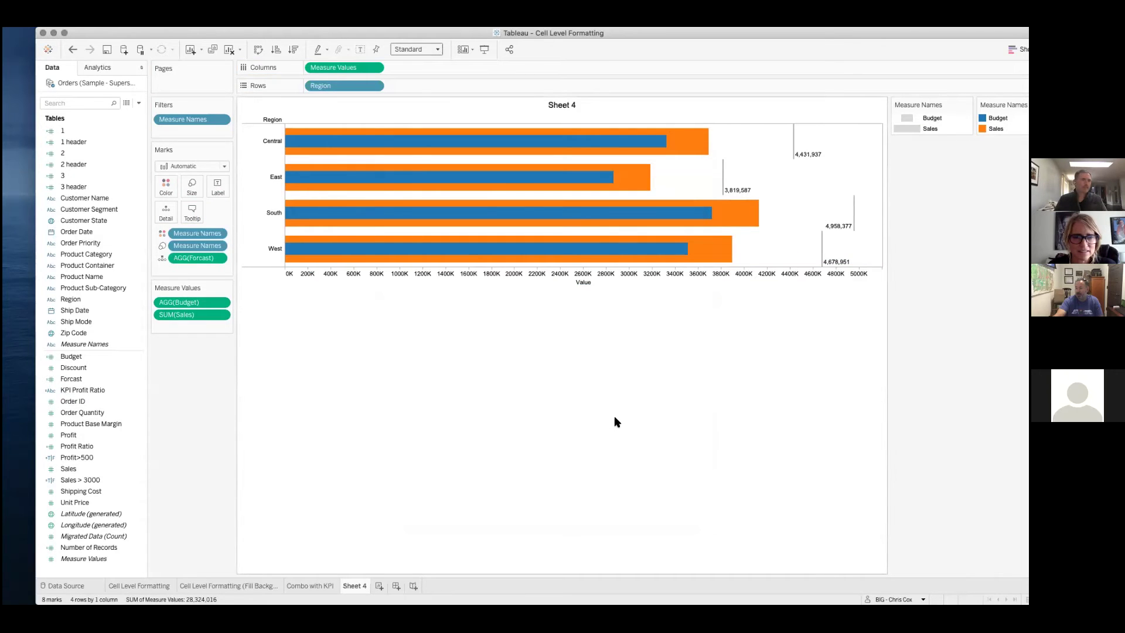
Inspect the Budget and Sales bars of the West region and clear the selection.
left_click(638, 251)
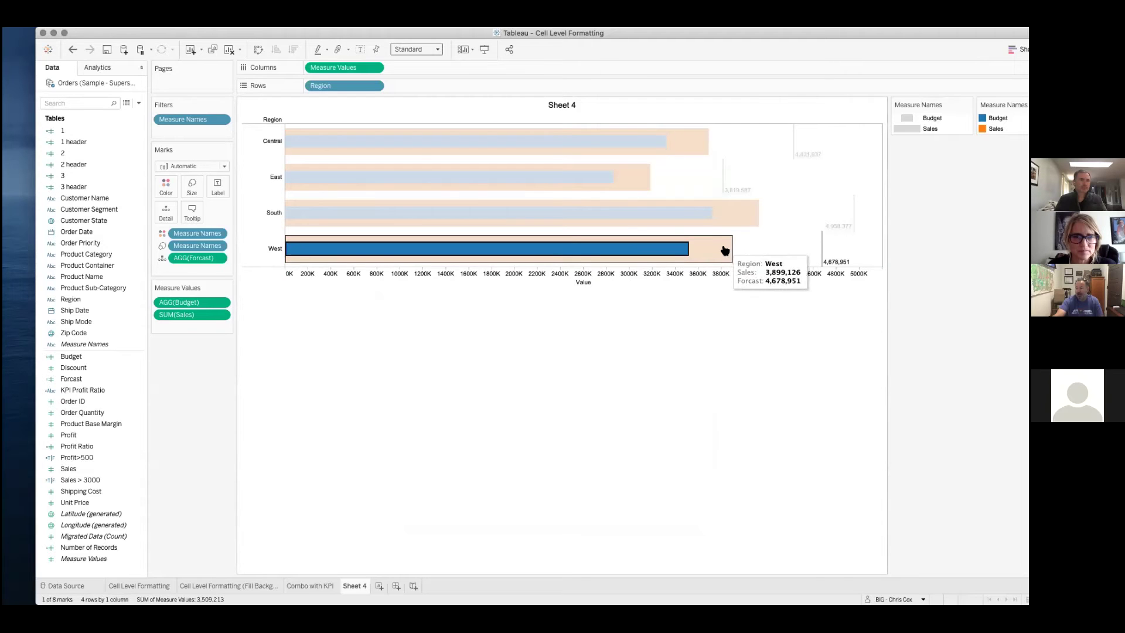
left_click(723, 253)
left_click(806, 255)
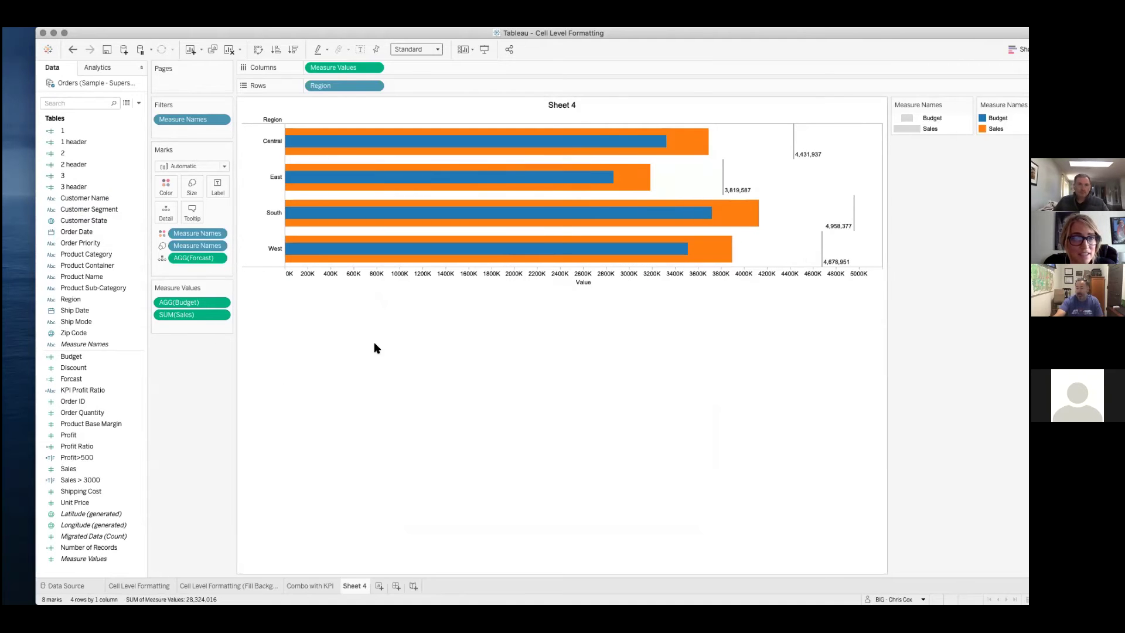
Remove the Forcast reference line and move Forcast from the marks detail into Measure Values below Sales.
right_click(463, 279)
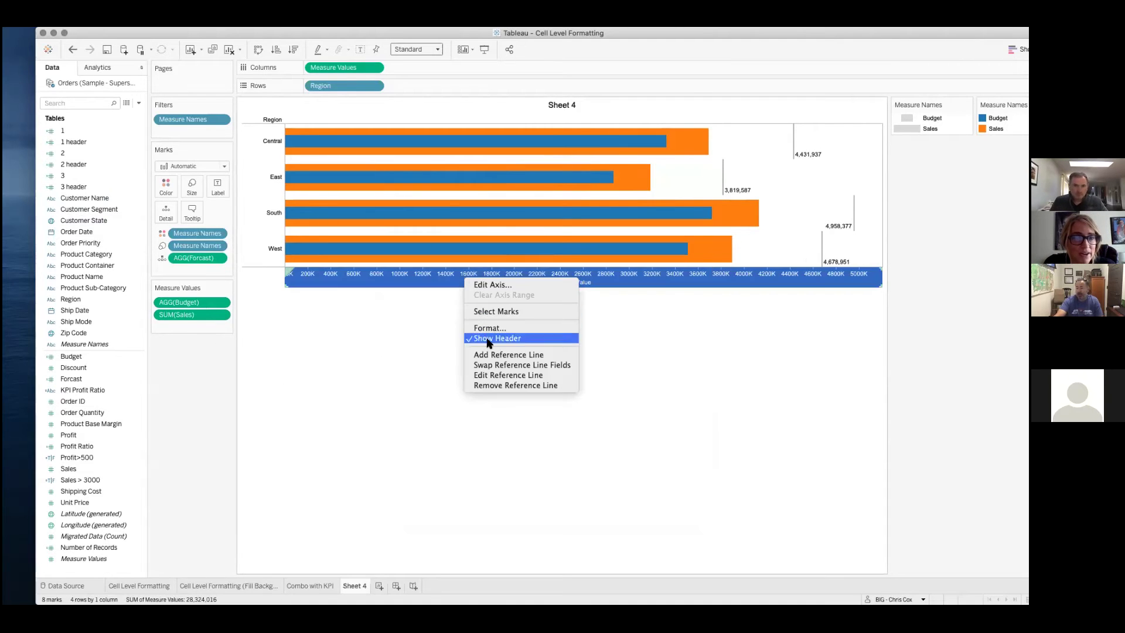
left_click(505, 385)
left_click_drag(177, 258, 187, 327)
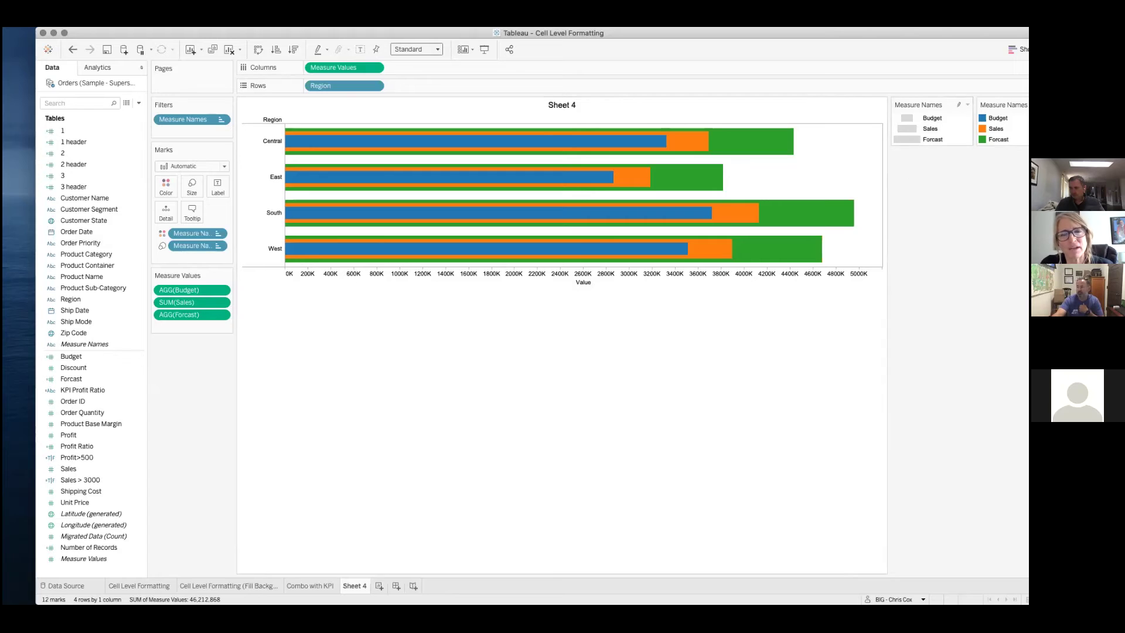
left_click(997, 139)
key("Escape")
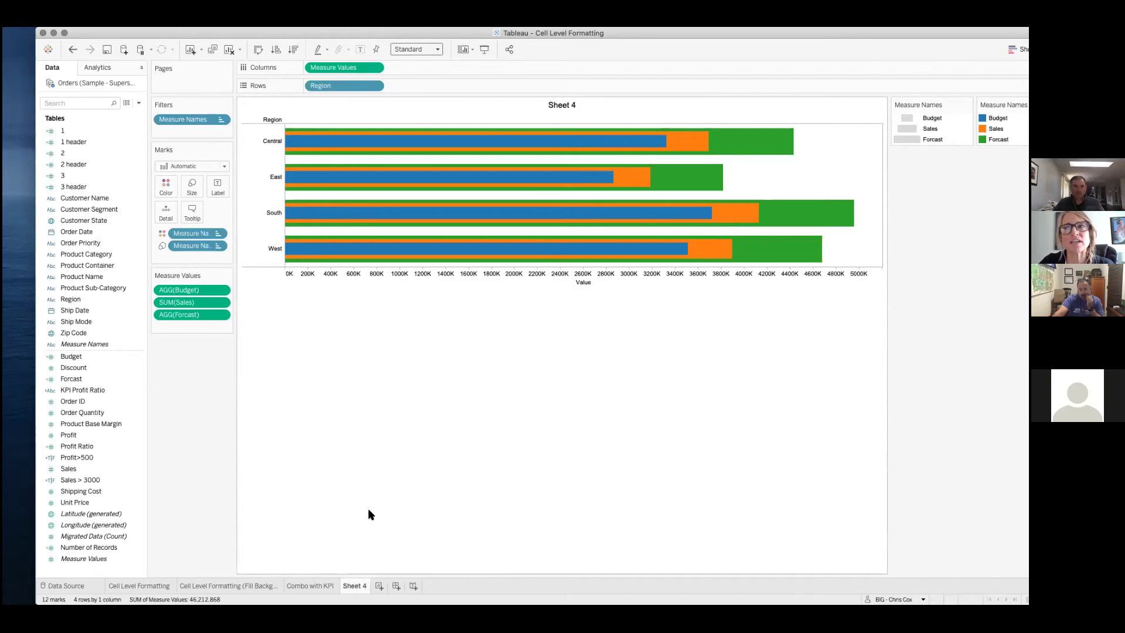
Add a new worksheet and bring up the Fiscal Year Start options among the default properties of Order Date.
left_click(379, 585)
left_click(127, 298)
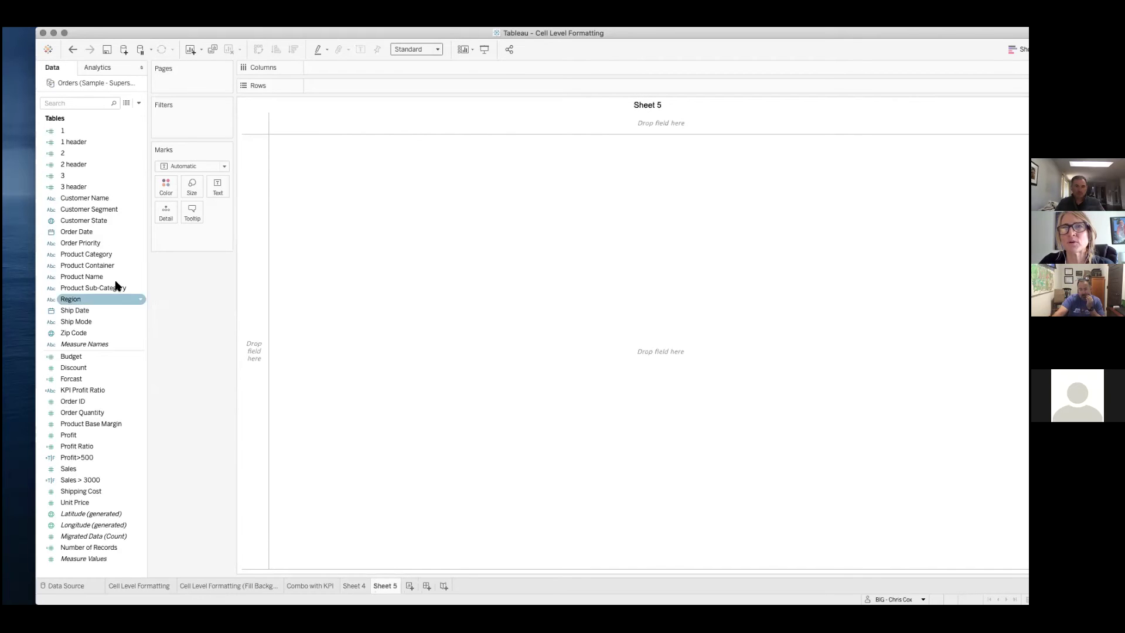
left_click(91, 232)
mouse_move(91, 232)
left_mouse_down()
mouse_move(363, 93)
mouse_move(102, 232)
left_mouse_up()
right_click(108, 232)
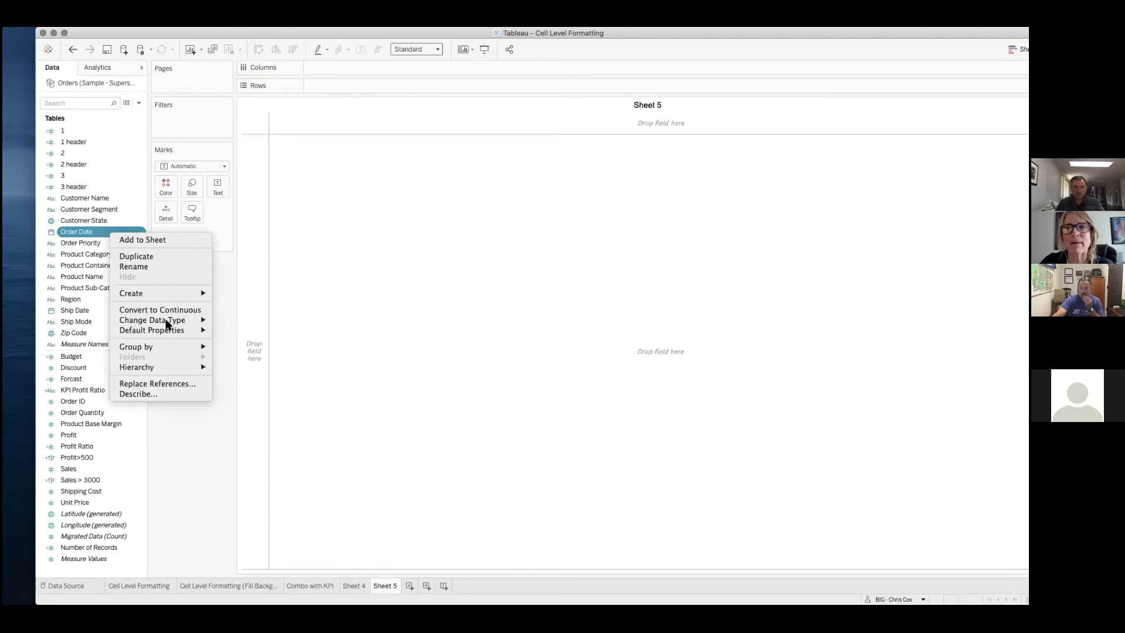
mouse_move(174, 331)
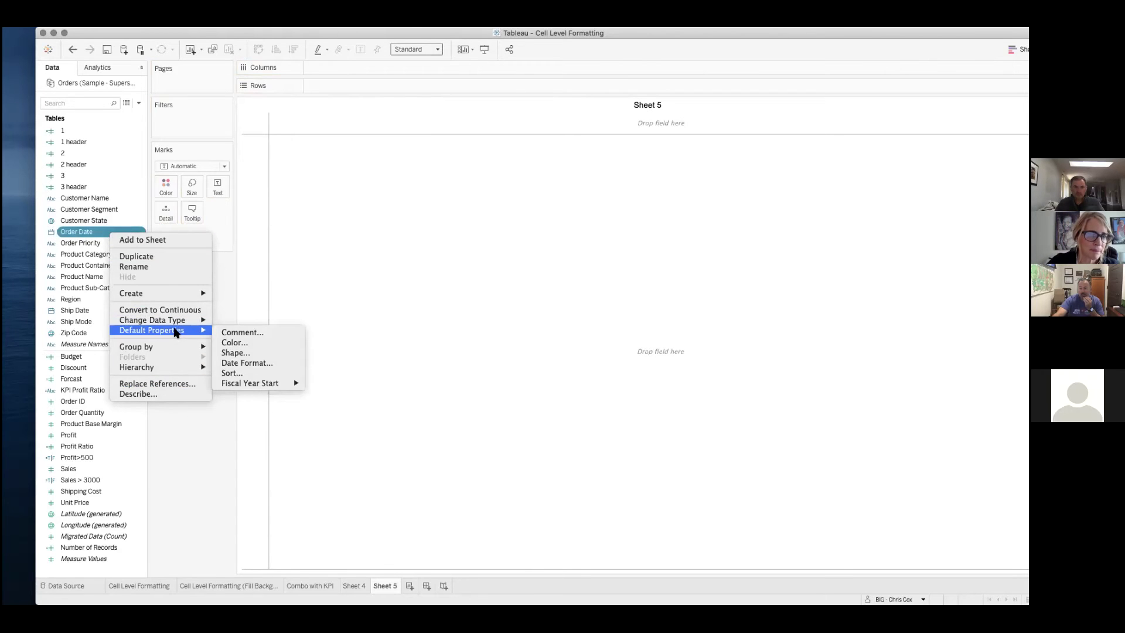
mouse_move(264, 383)
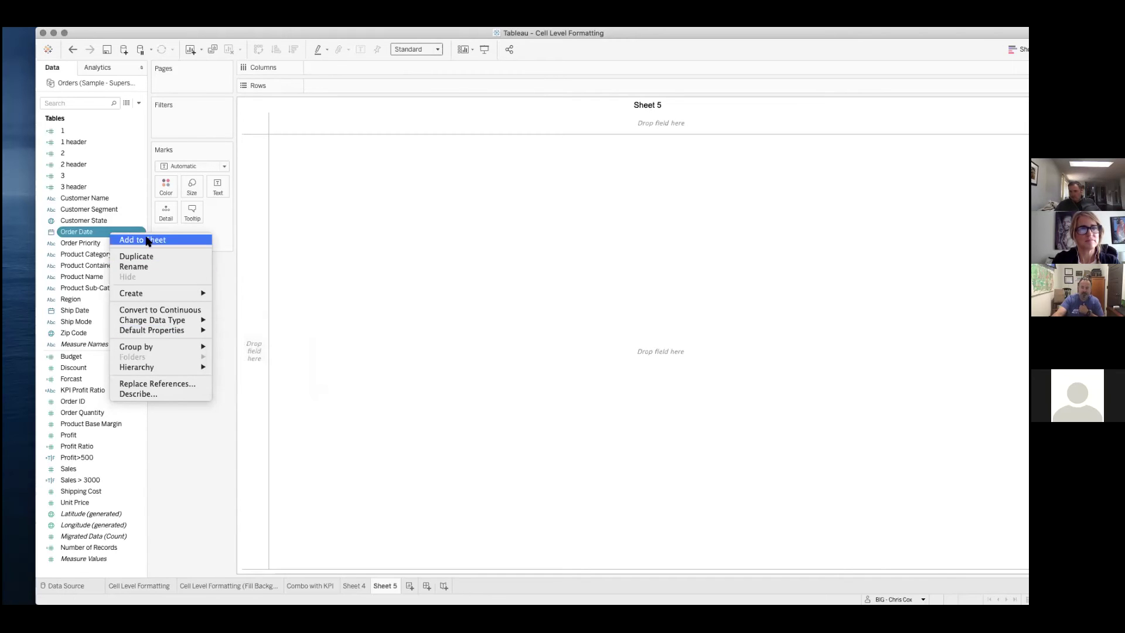
left_click(179, 243)
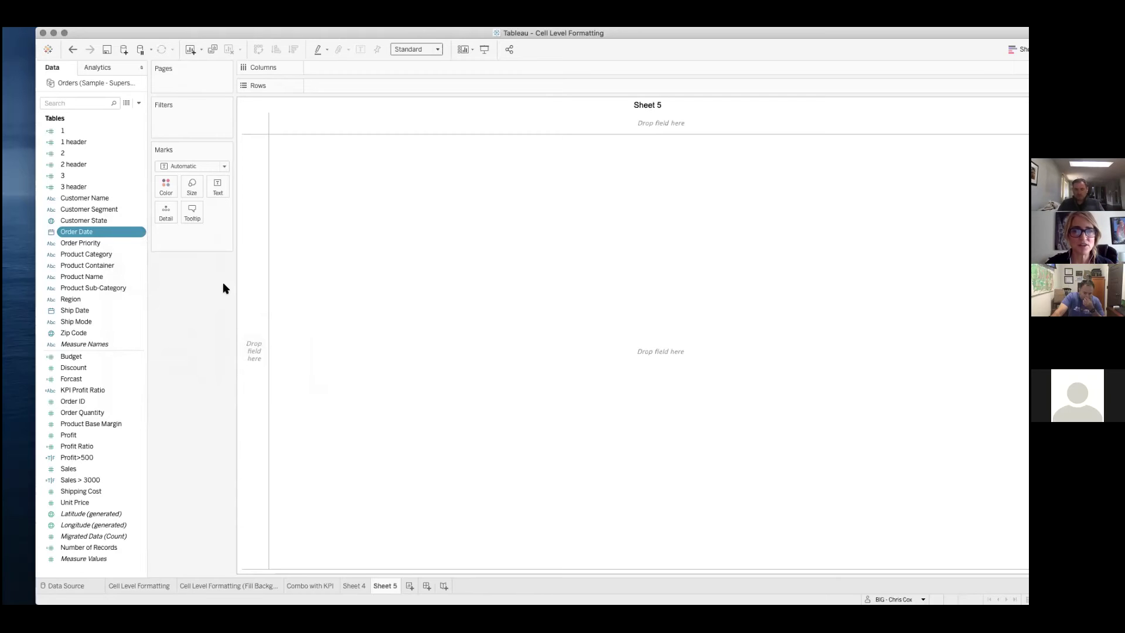
right_click(128, 229)
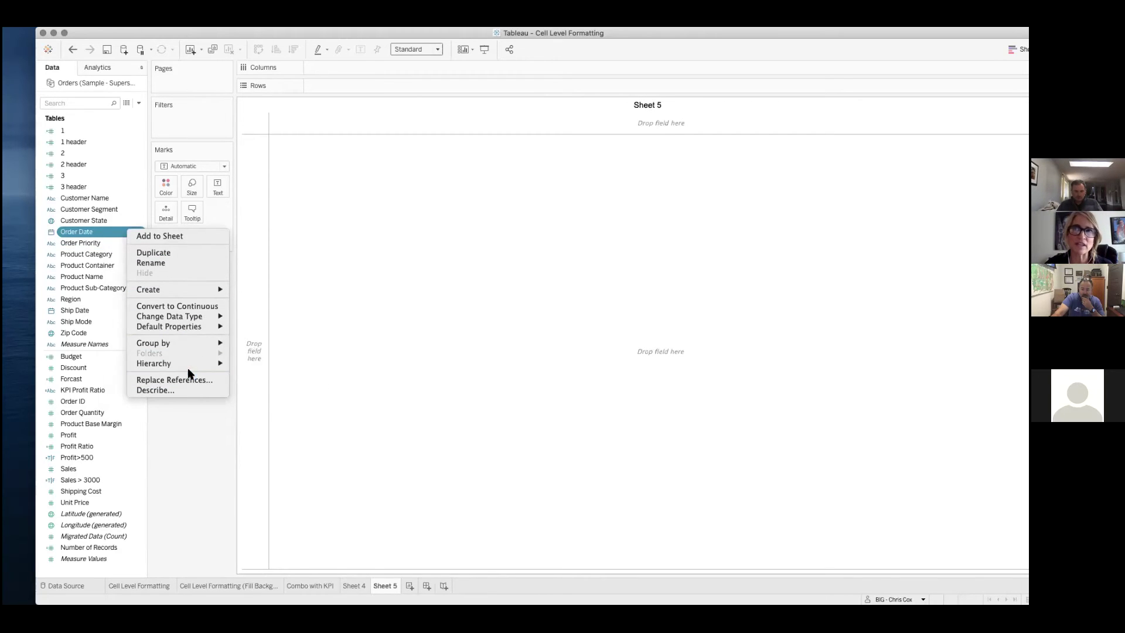
mouse_move(193, 326)
mouse_move(288, 384)
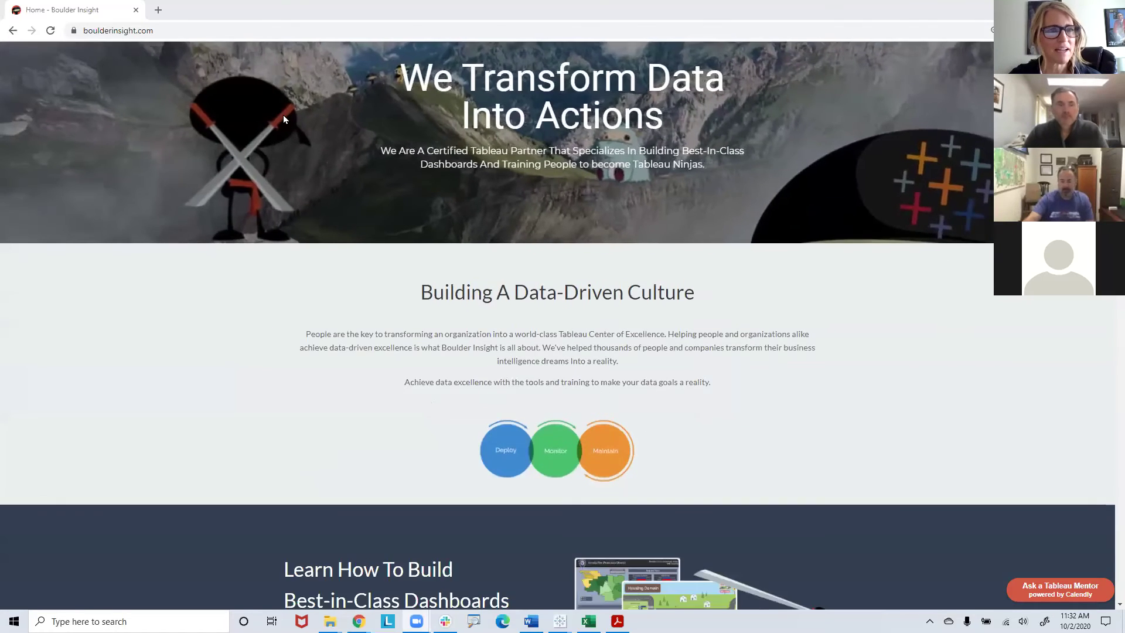
Look over the Boulder Insight homepage and open the Ask a Tableau Mentor booking popup.
scroll(973, 532, "down", 2)
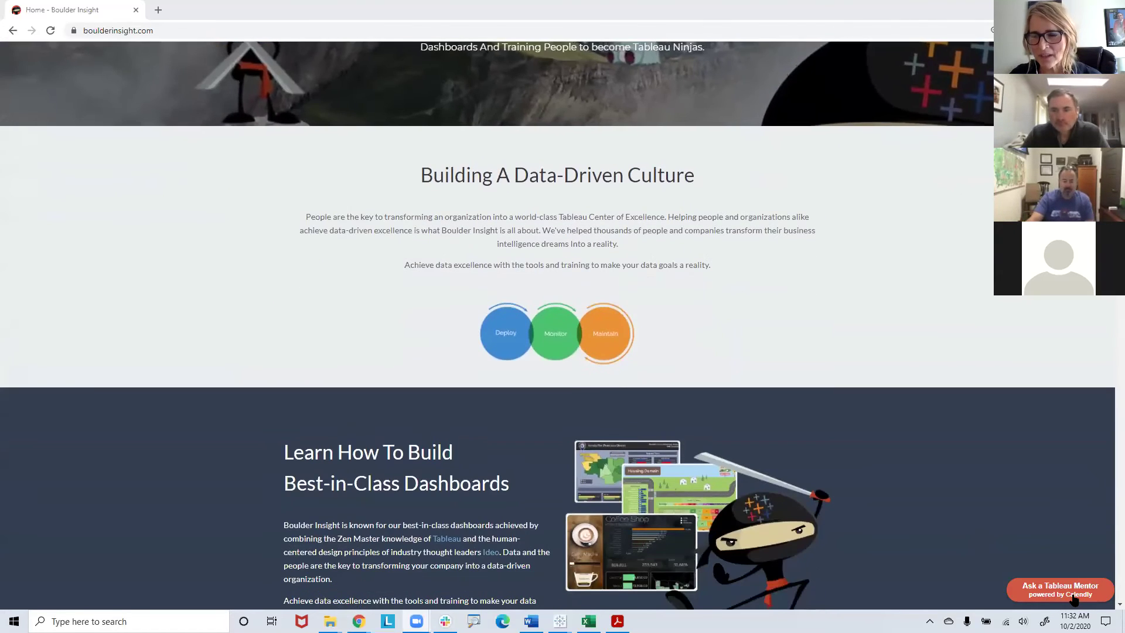
scroll(765, 352, "up", 4)
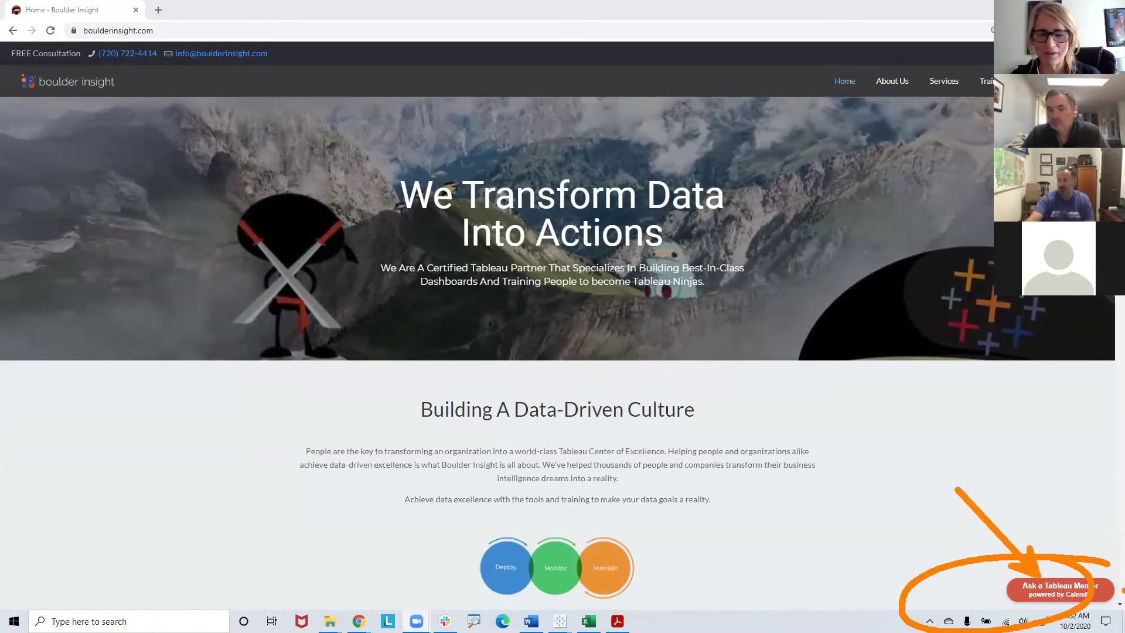
left_click(1059, 587)
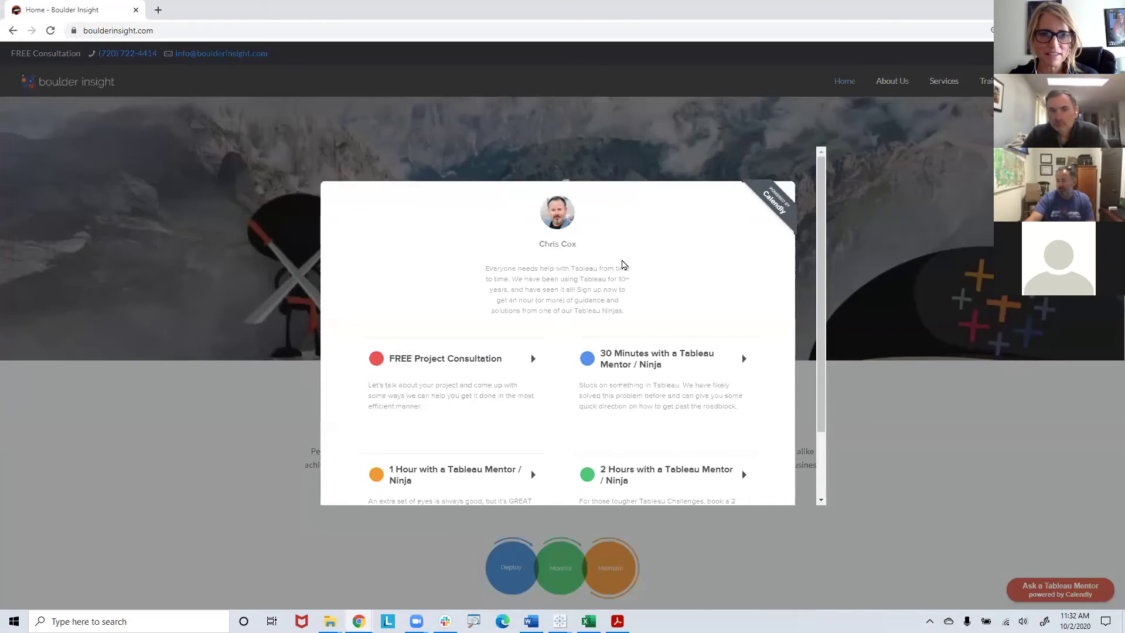
Review the project consultation and mentor session options in the booking popup and return to the desktop.
scroll(610, 269, "down", 2)
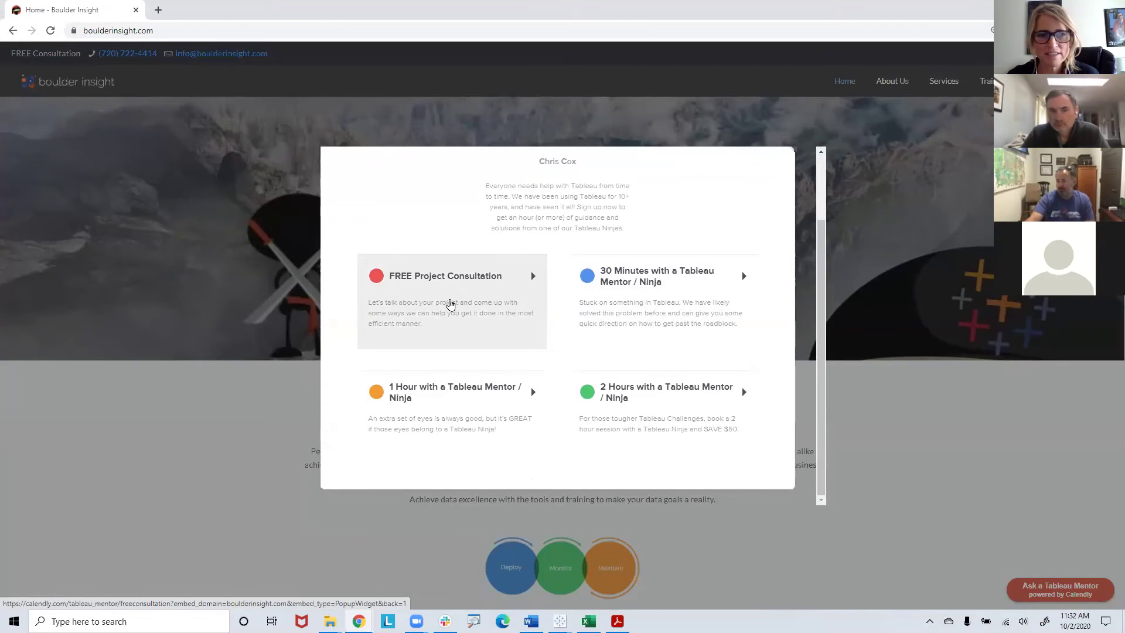
scroll(449, 304, "up", 1)
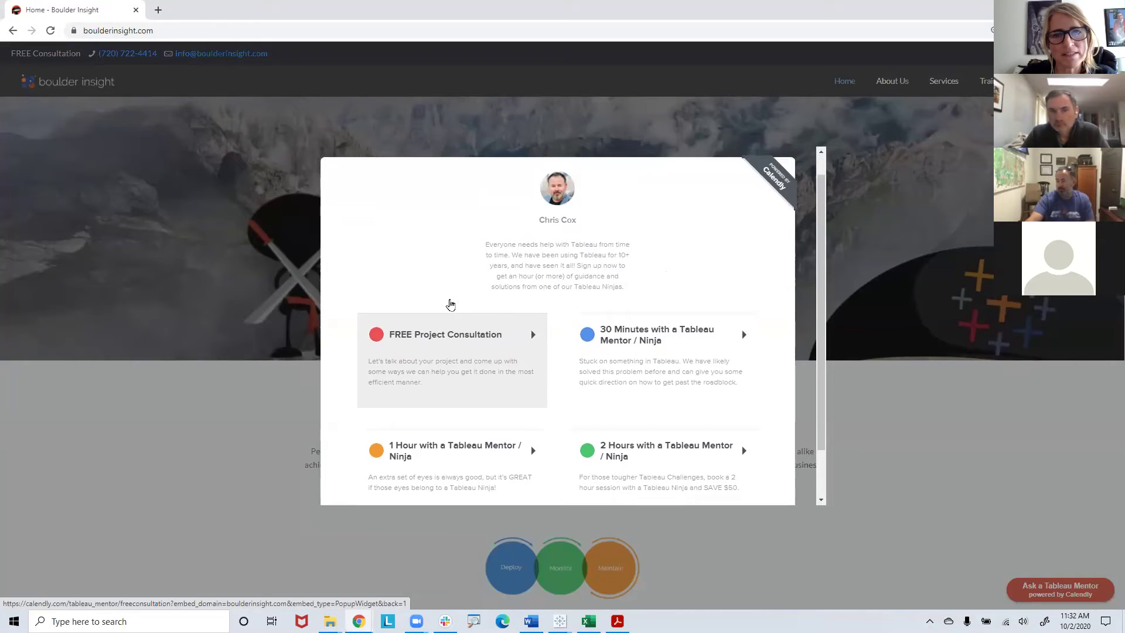
scroll(449, 304, "down", 1)
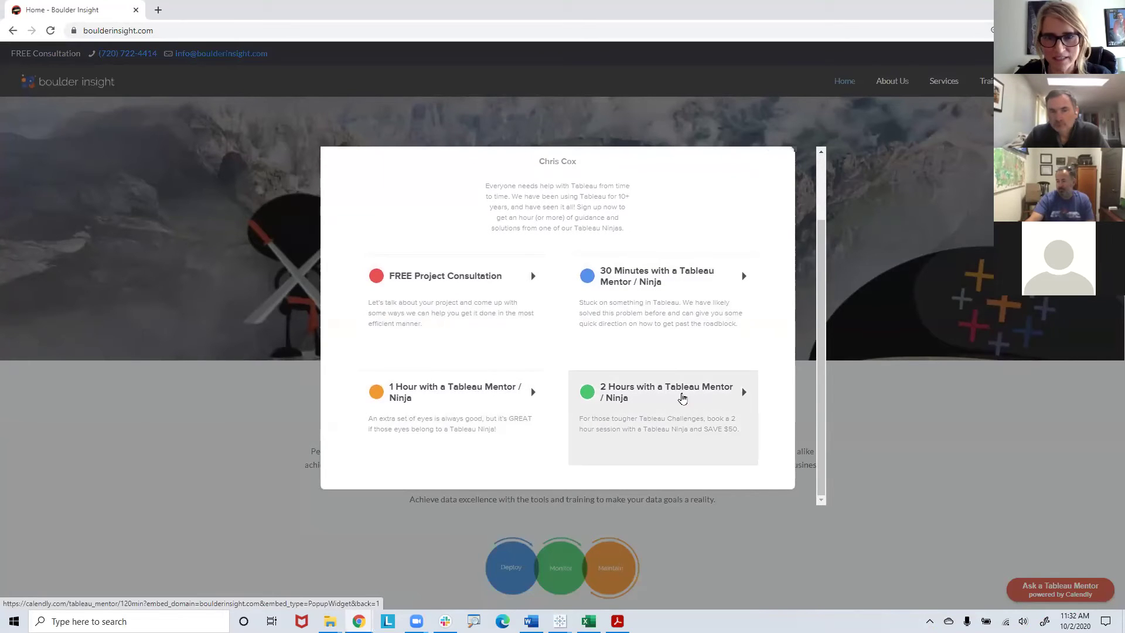
left_click_drag(823, 403, 819, 308)
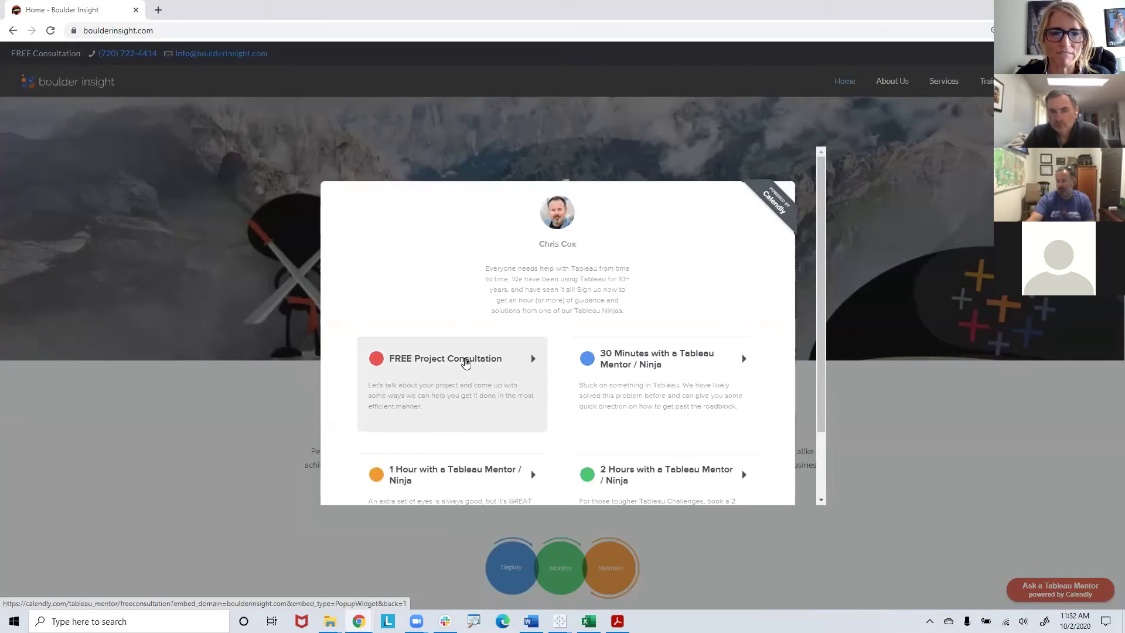
scroll(589, 297, "down", 1)
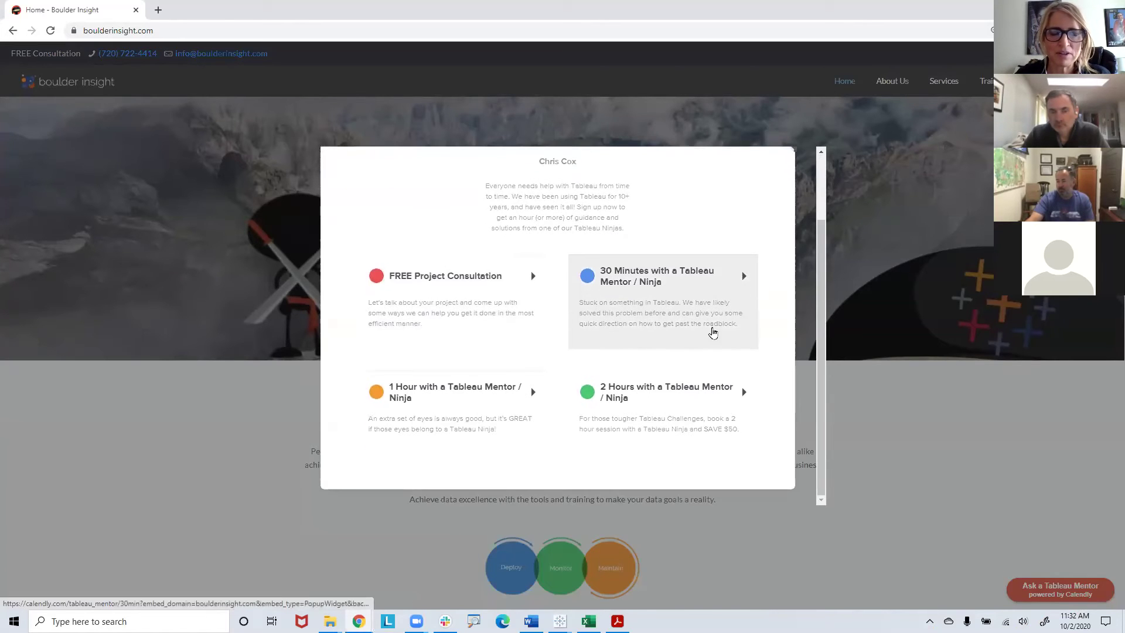
scroll(728, 344, "up", 2)
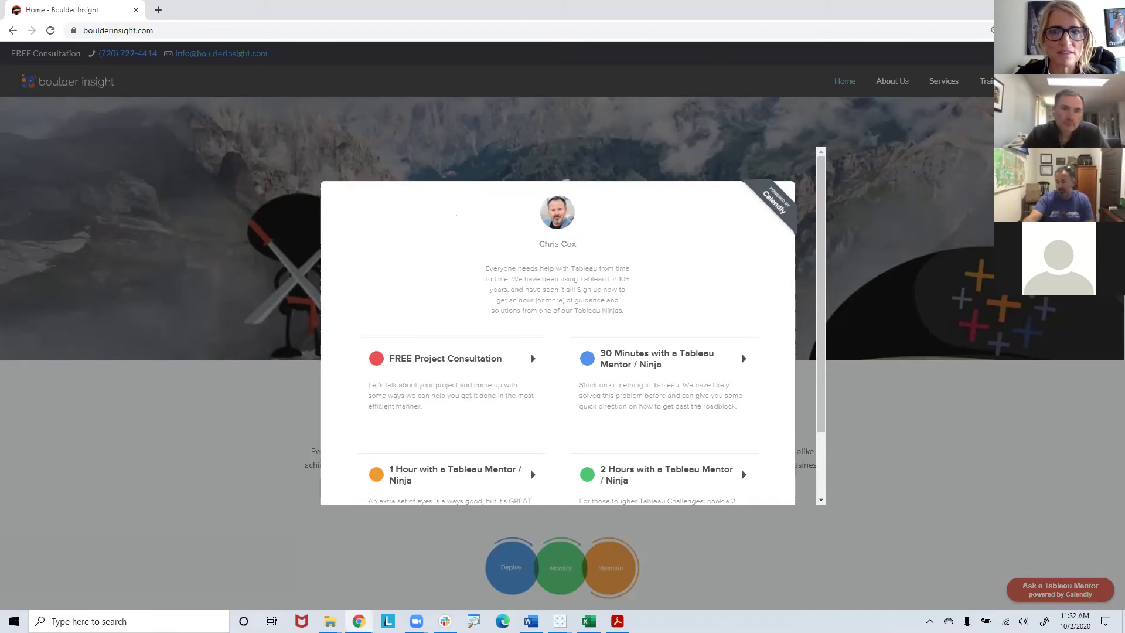
key("super+d")
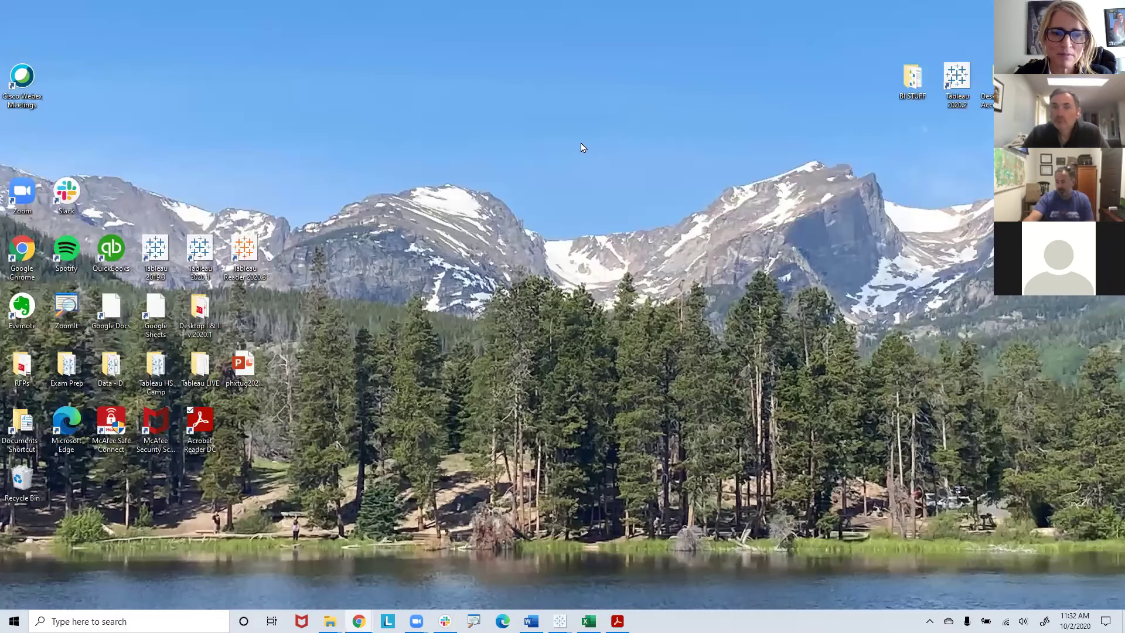
mouse_move(416, 620)
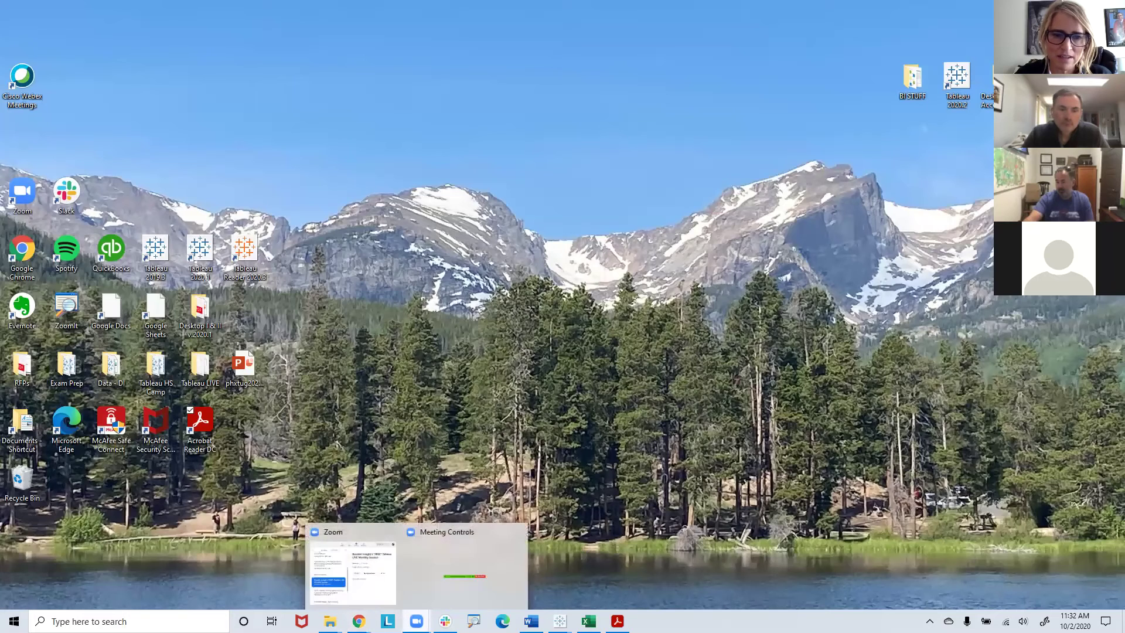
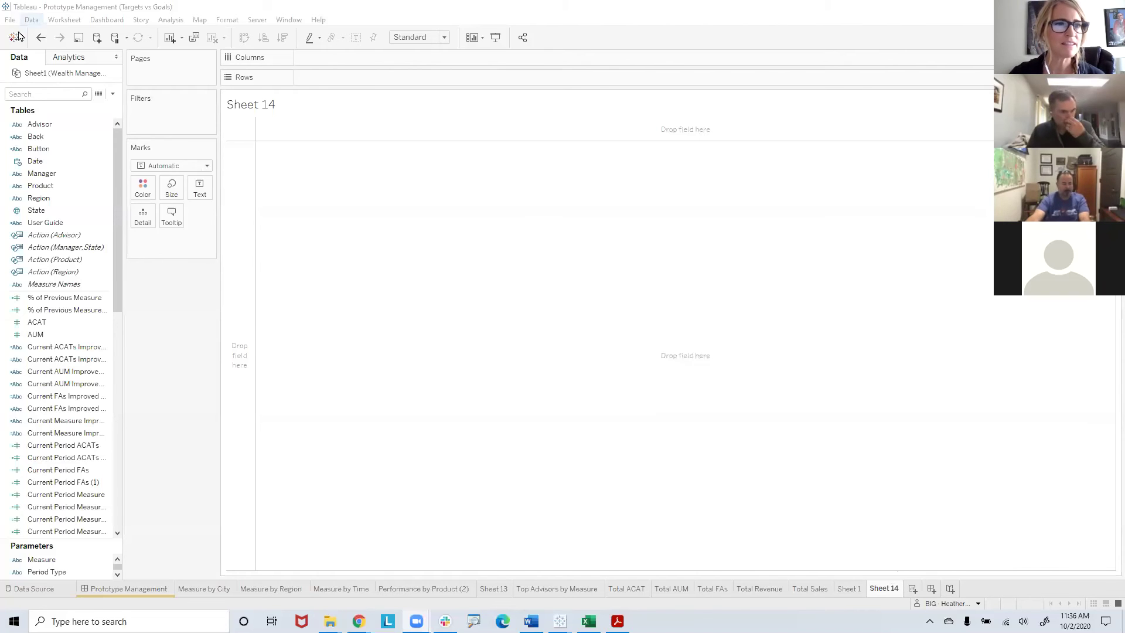
Add the Sample - Superstore saved data source to the workbook and display the Show Me chart suggestions.
left_click(31, 20)
left_click(64, 33)
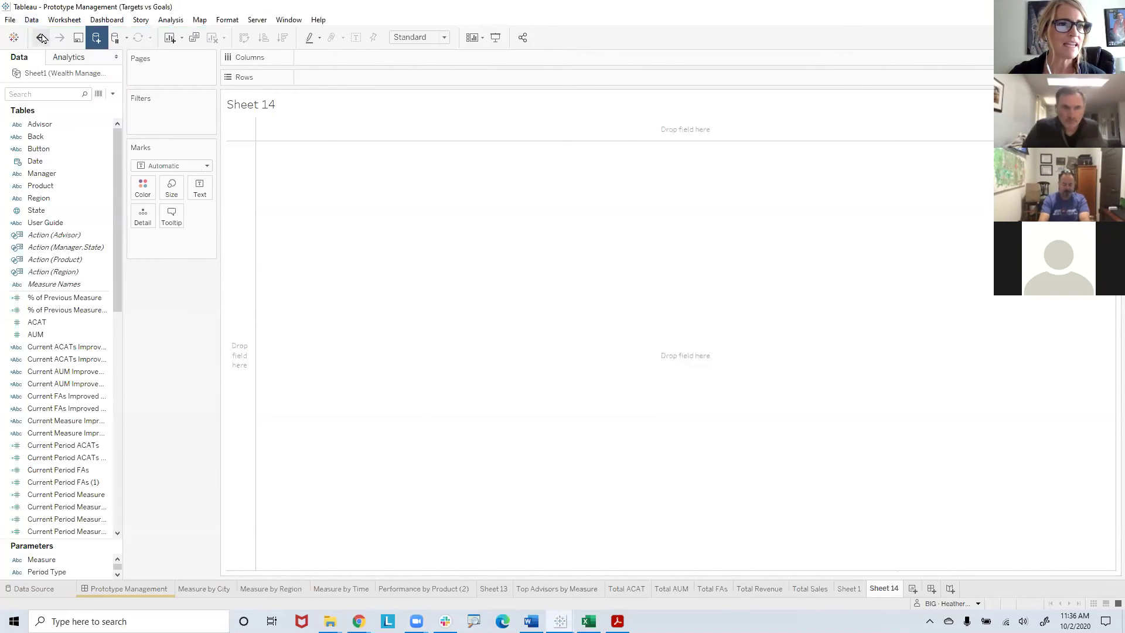
left_click(159, 429)
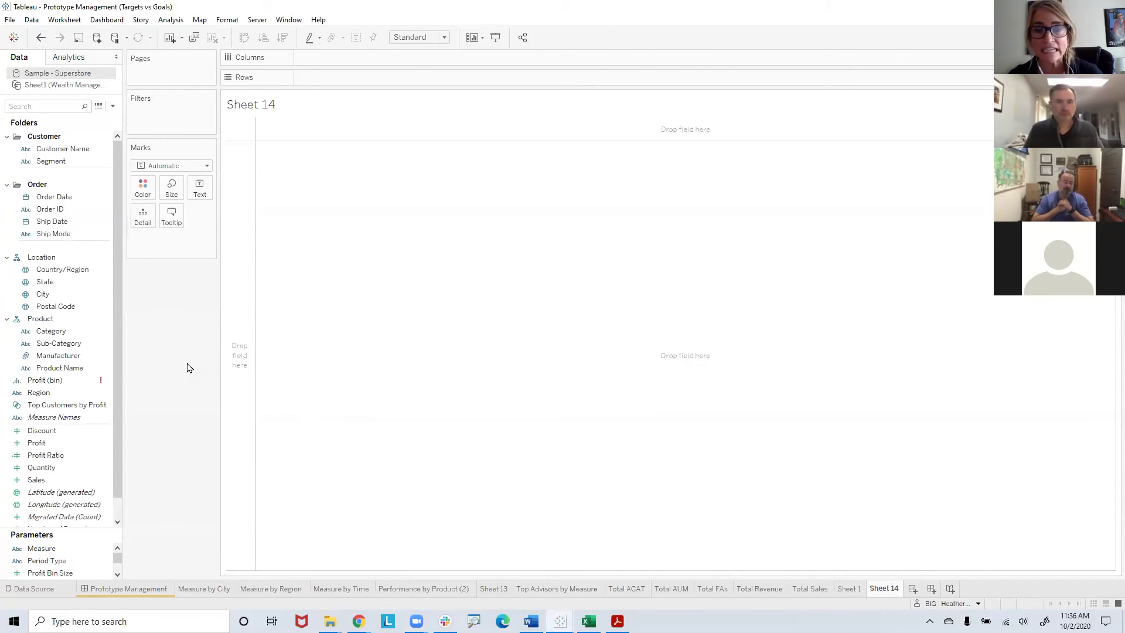
left_click(1098, 37)
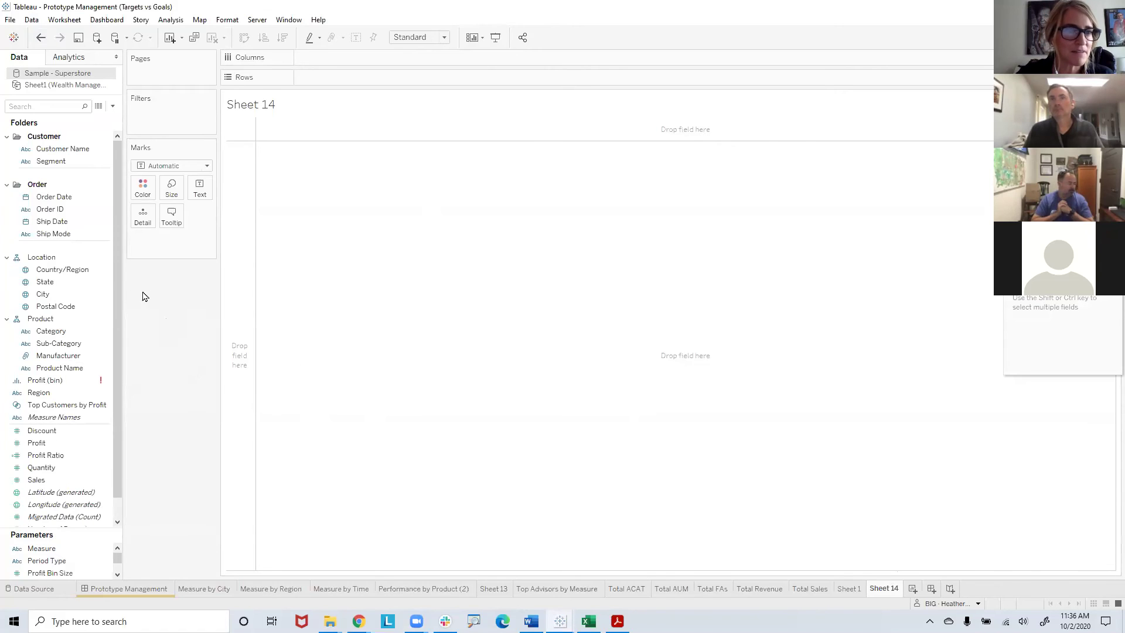
scroll(115, 281, "down", 1)
scroll(115, 272, "up", 1)
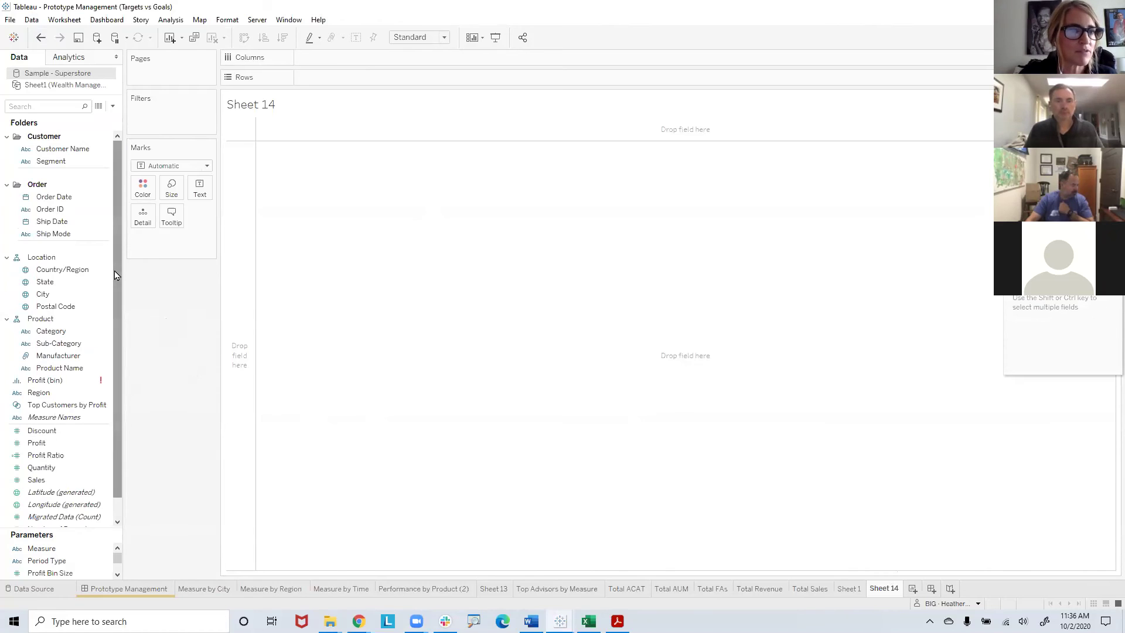
left_click_drag(114, 271, 114, 328)
left_click(66, 460)
mouse_move(41, 460)
left_mouse_down()
mouse_move(231, 327)
mouse_move(311, 125)
mouse_move(39, 462)
left_mouse_up()
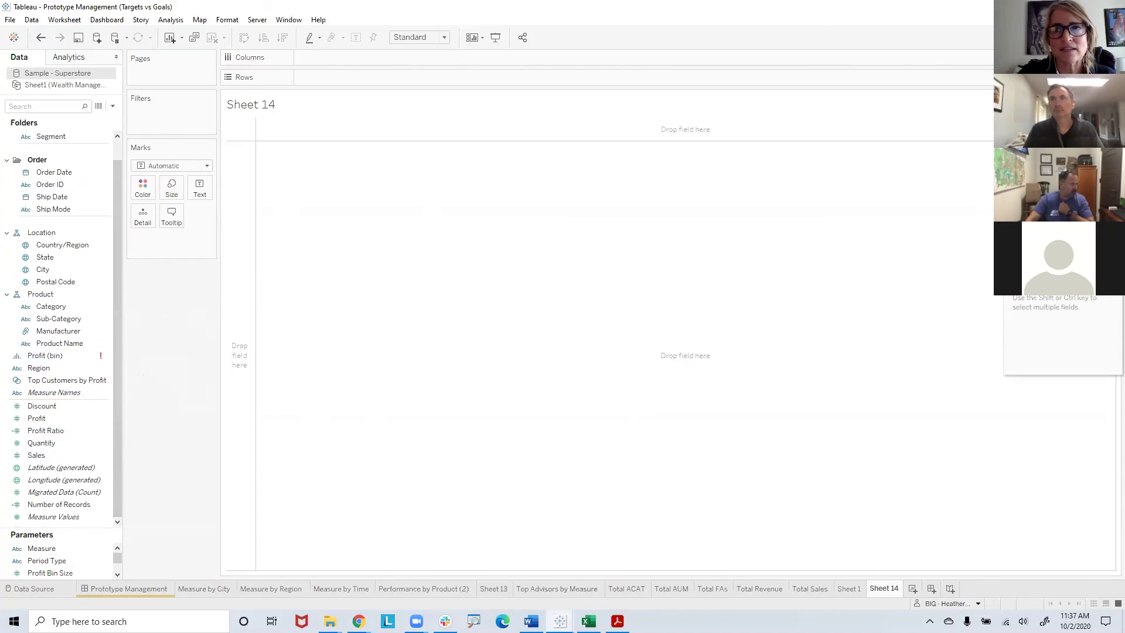
left_click(33, 233)
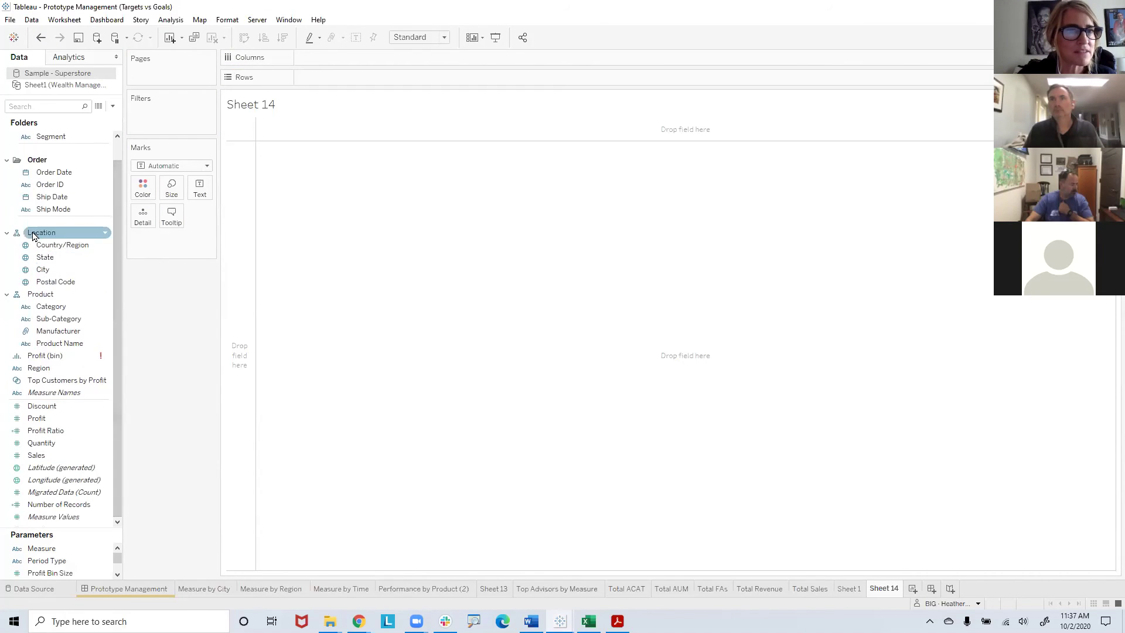
left_click_drag(117, 240, 116, 205)
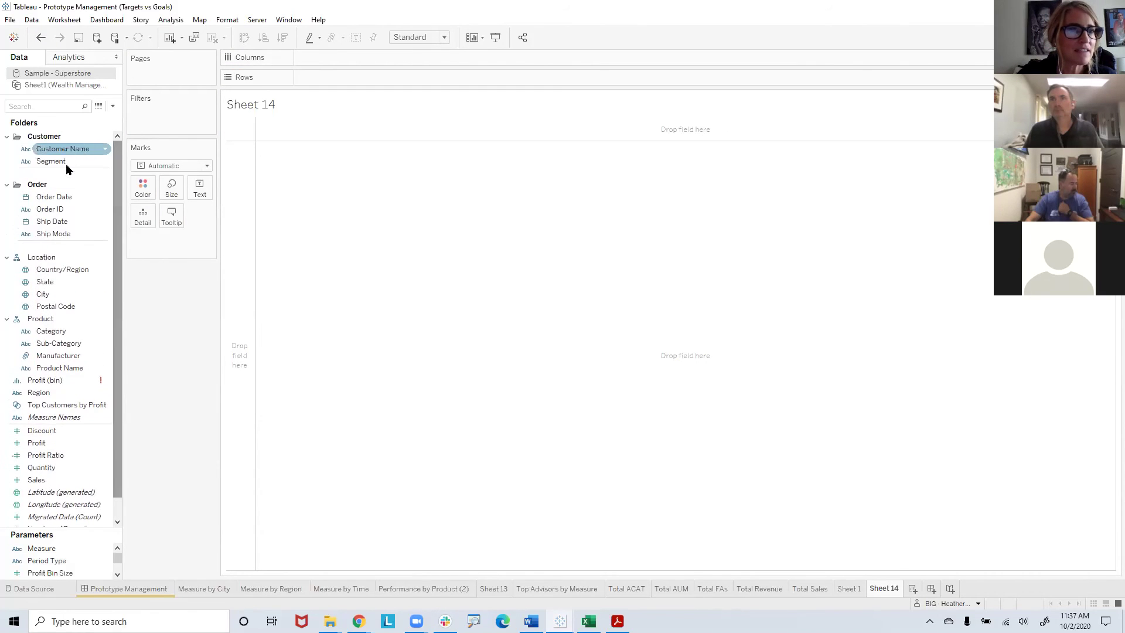
Build a text table with Category and Sub-Category as rows and Sales as the displayed values.
left_click_drag(64, 332, 107, 267)
double_click(55, 334)
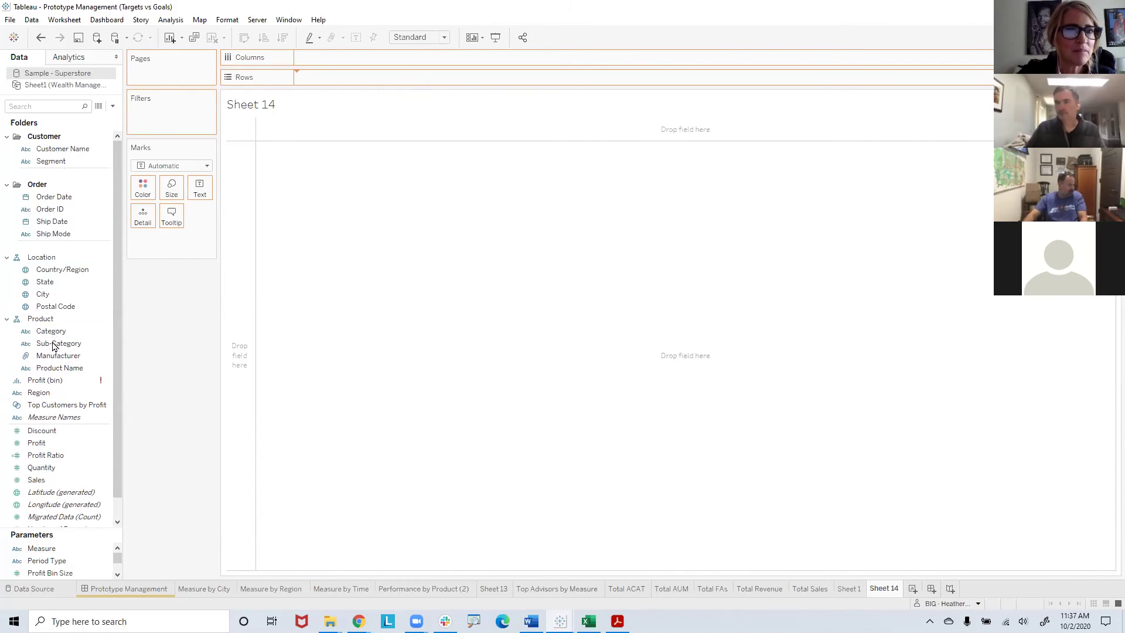
left_click_drag(51, 350, 431, 79)
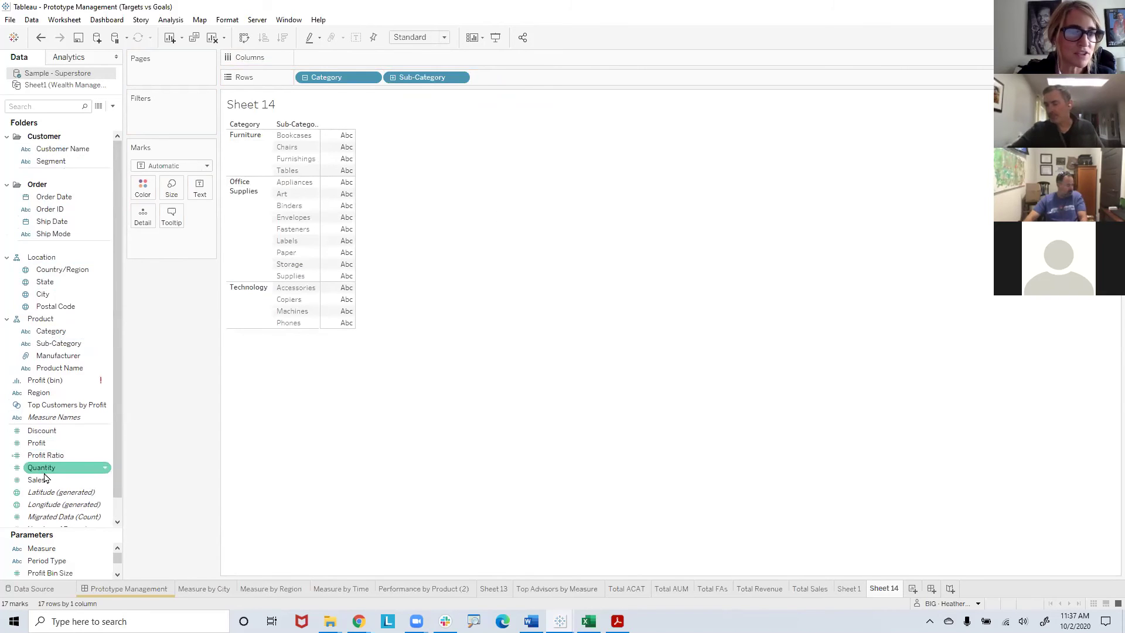
left_click_drag(38, 481, 205, 194)
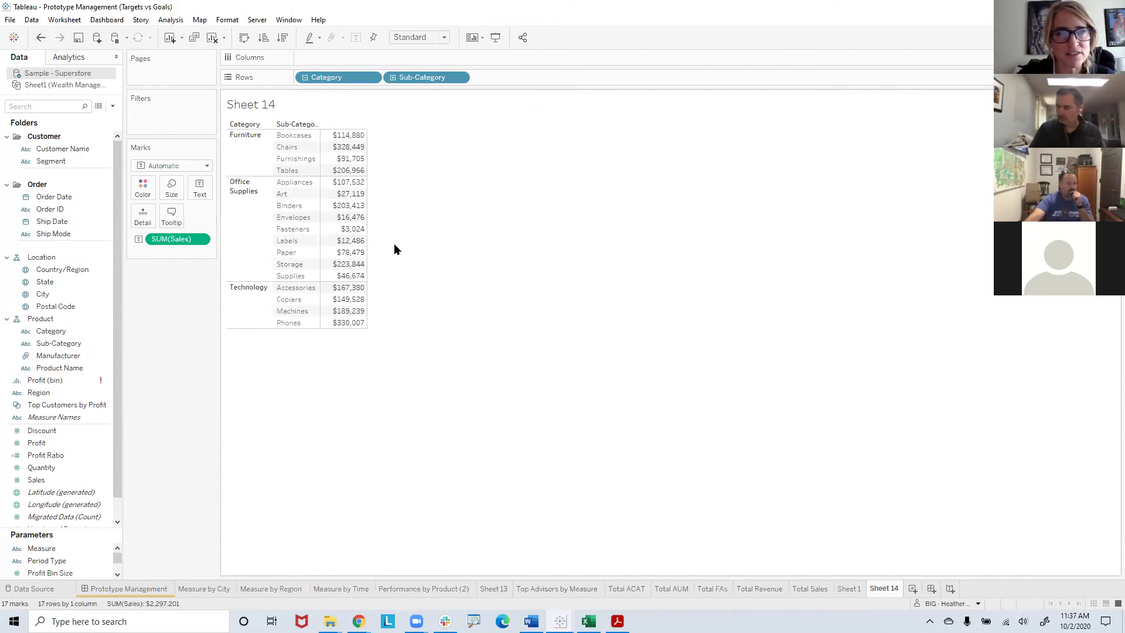
left_click_drag(36, 443, 166, 250)
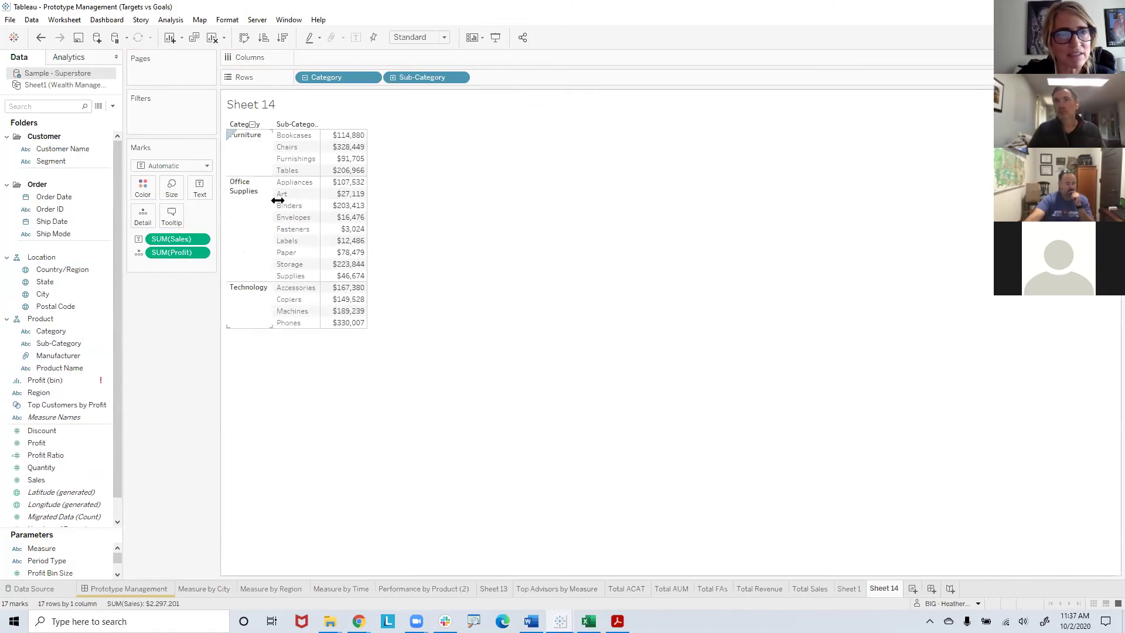
left_click(38, 481)
left_click_drag(46, 455, 183, 362)
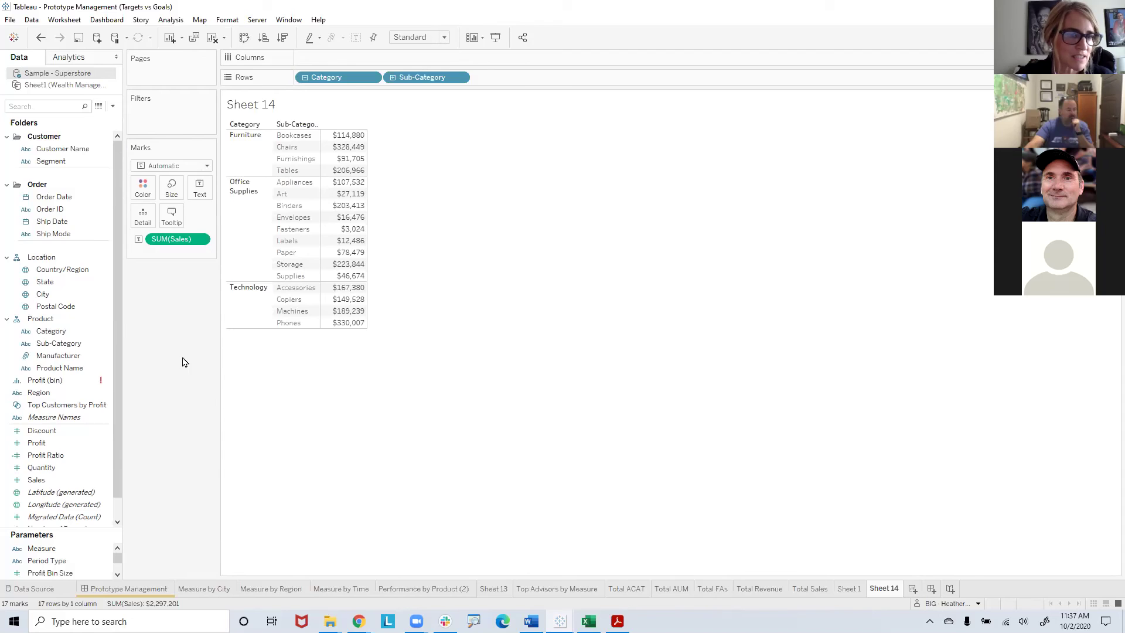
Add Profit and Profit Ratio to the text table as measure columns alongside Sales.
left_click_drag(33, 447, 353, 235)
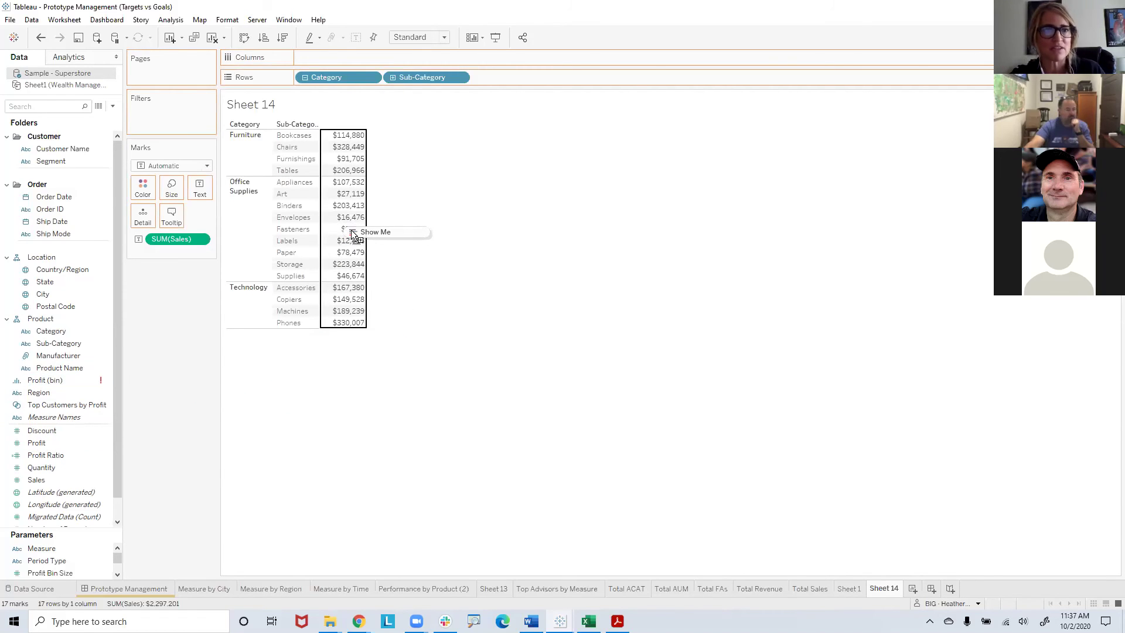
left_click_drag(353, 234, 352, 233)
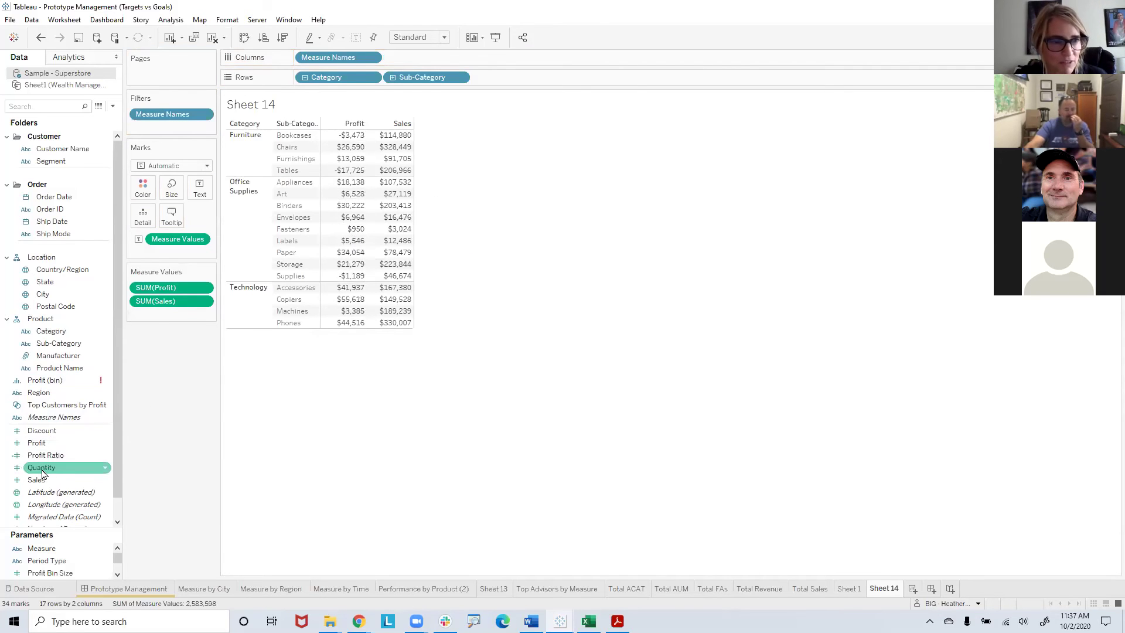
left_click_drag(42, 479, 386, 257)
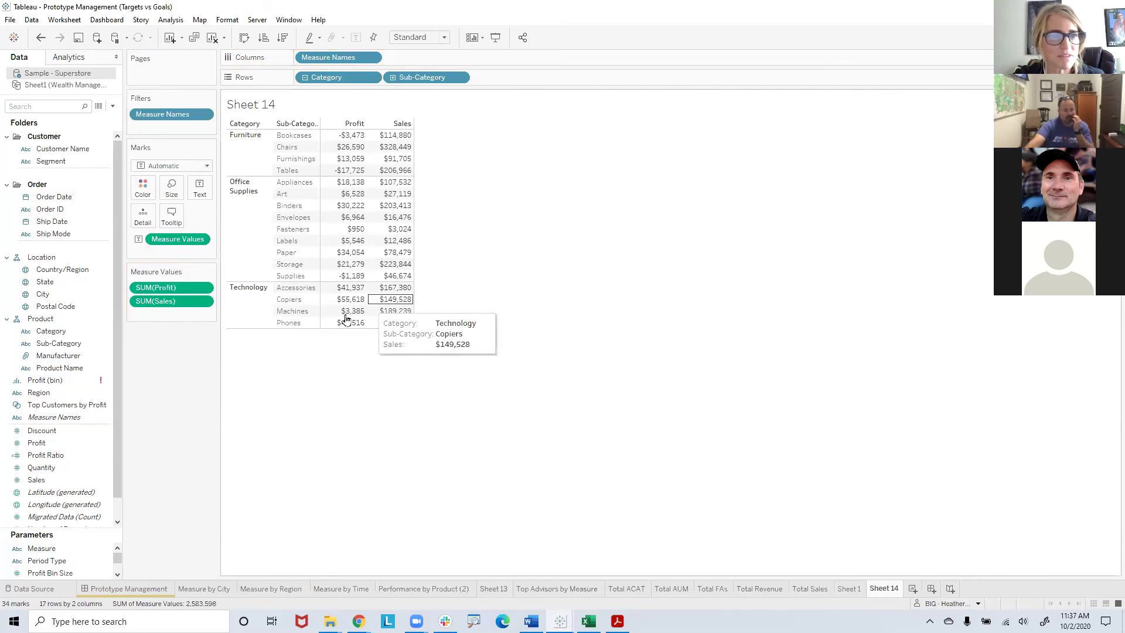
left_click_drag(33, 476, 371, 259)
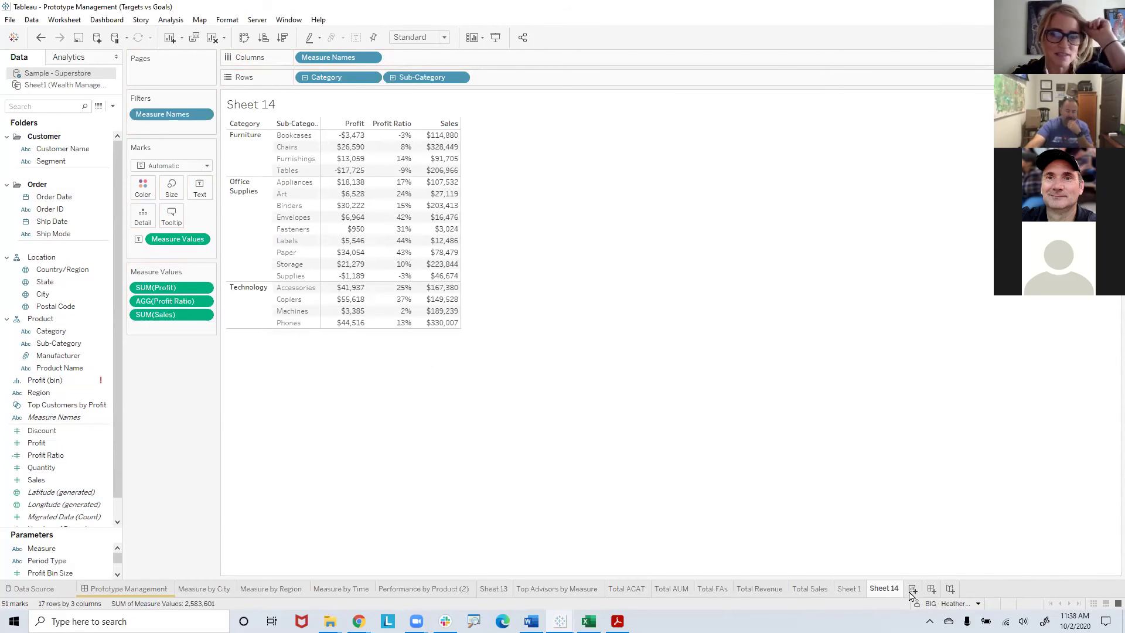
Add a new worksheet and build a horizontal bar chart of Sales by Category and Sub-Category.
left_click(912, 590)
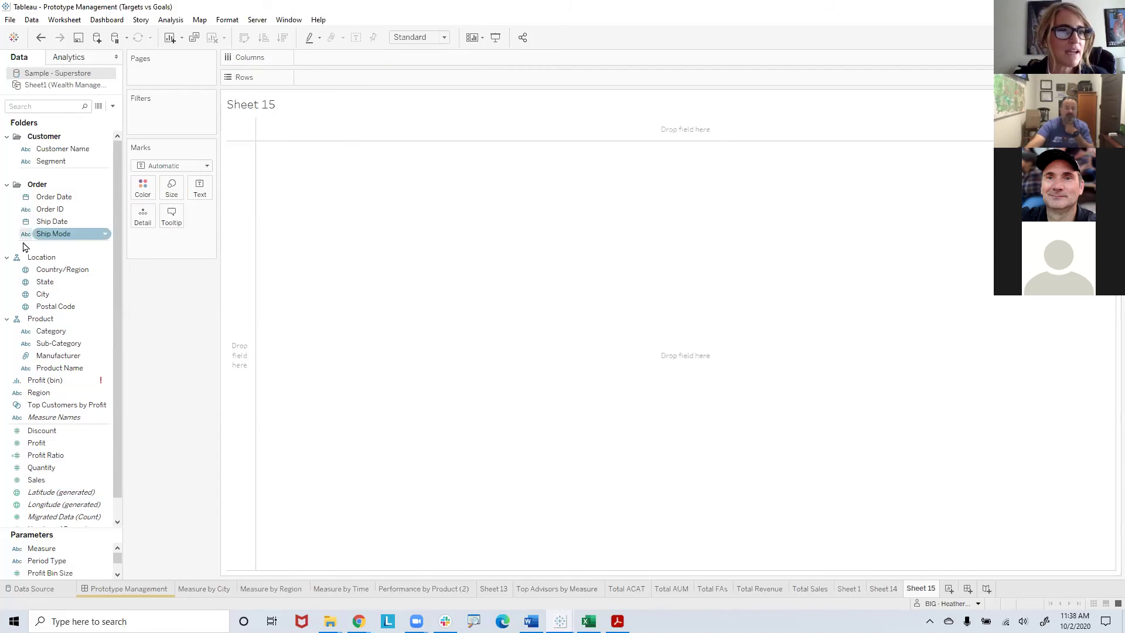
left_click_drag(58, 331, 361, 79)
left_click_drag(59, 344, 443, 80)
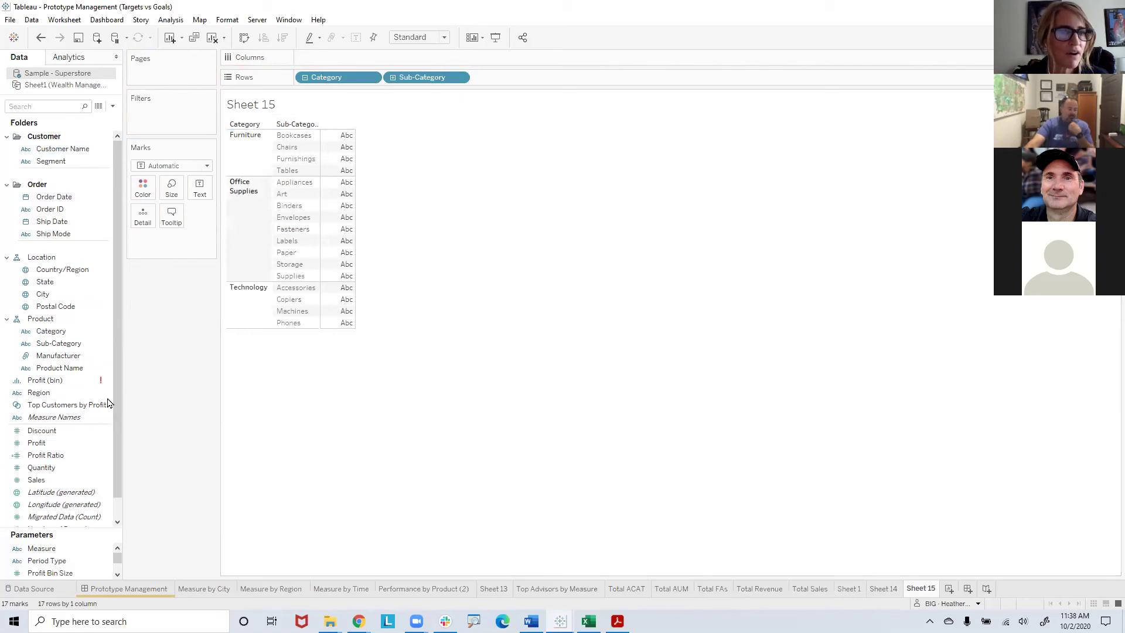
left_click_drag(40, 479, 320, 57)
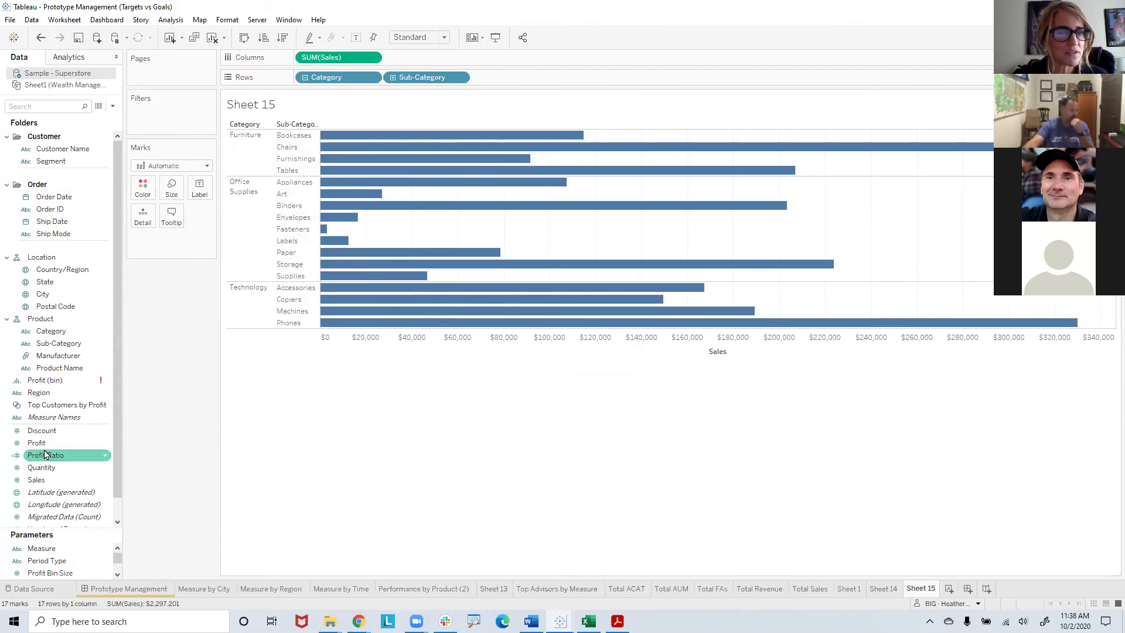
Combine Profit with Sales on one shared axis to pair their bars for each Sub-Category.
left_click_drag(40, 450, 477, 275)
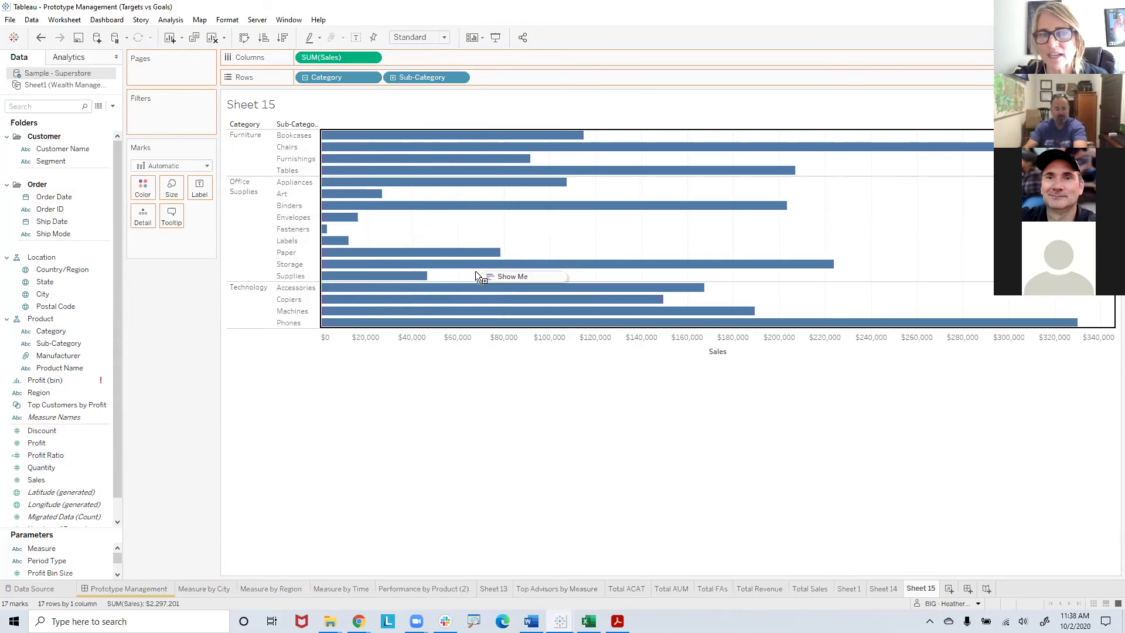
left_click_drag(490, 226, 627, 351)
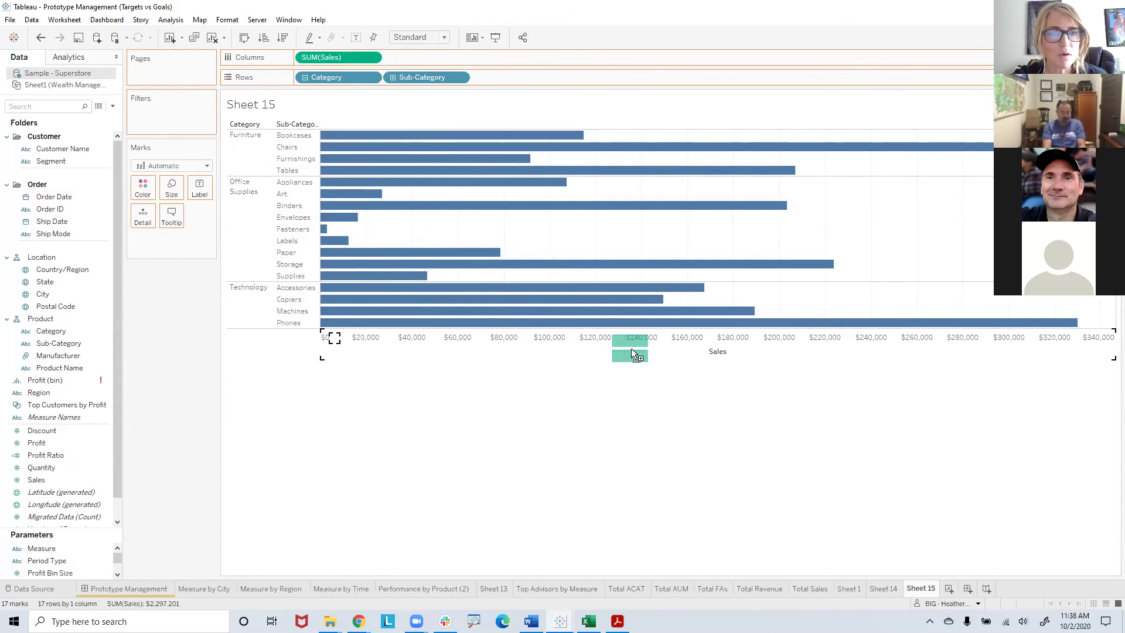
left_click_drag(631, 349, 631, 352)
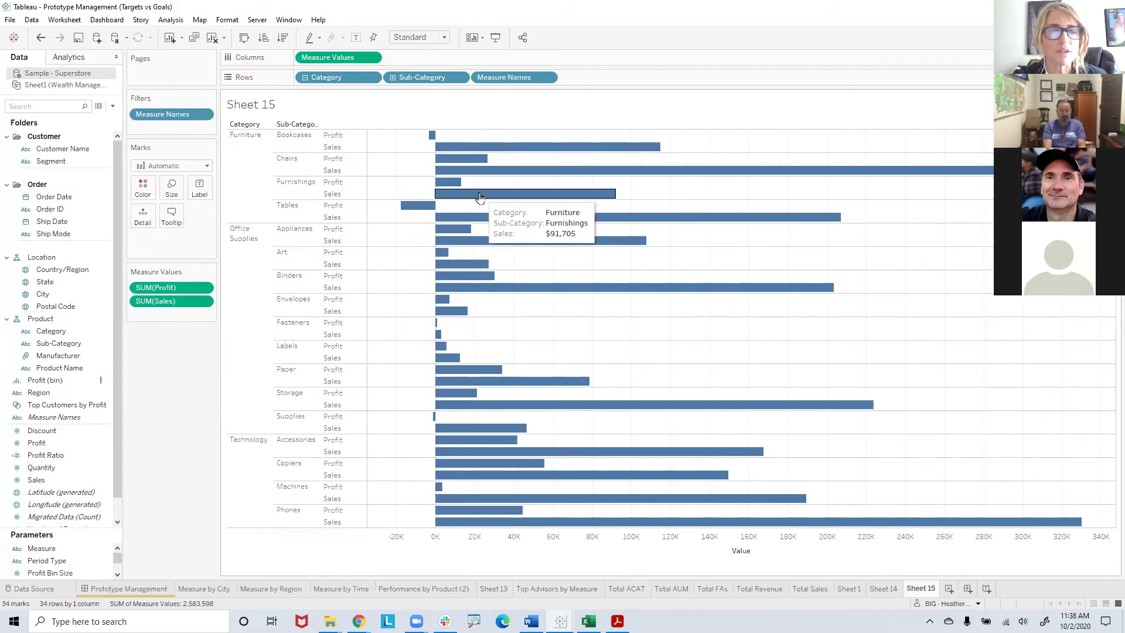
left_click(510, 78)
left_click_drag(510, 78, 143, 191)
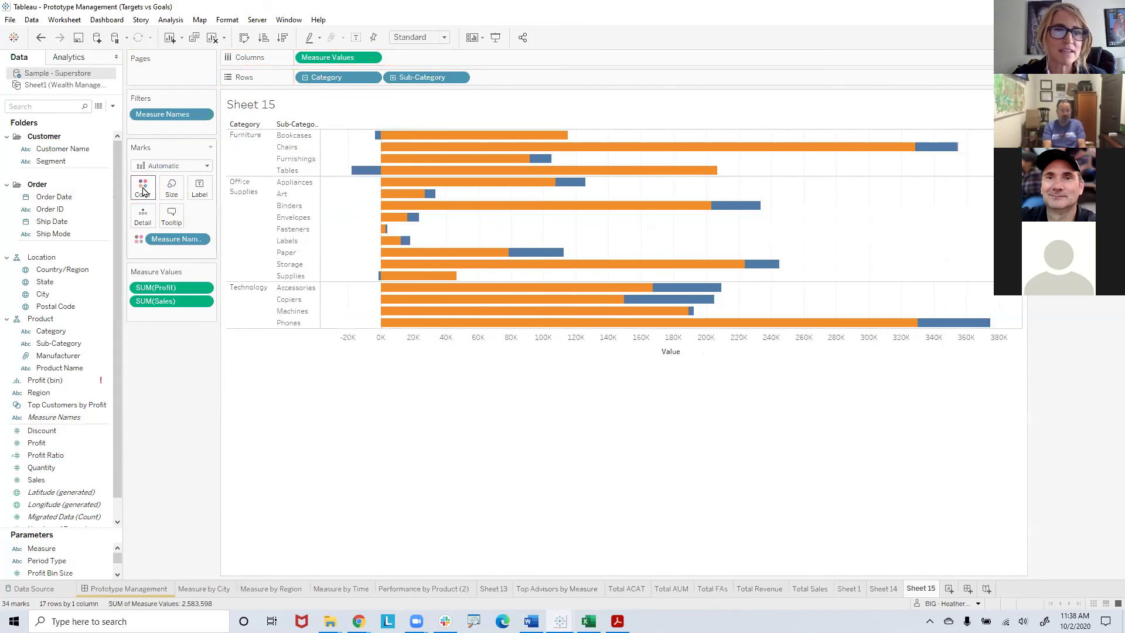
left_click(40, 37)
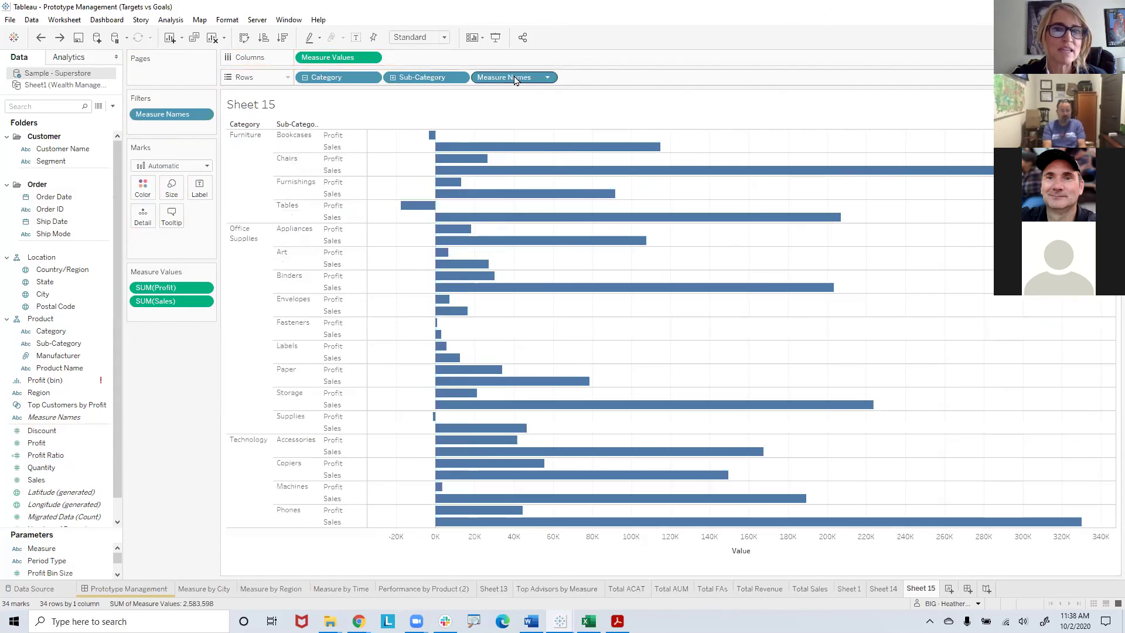
Color the bars by Measure Names and take Measure Names off the rows to stack Profit and Sales.
left_click_drag(515, 83, 142, 187)
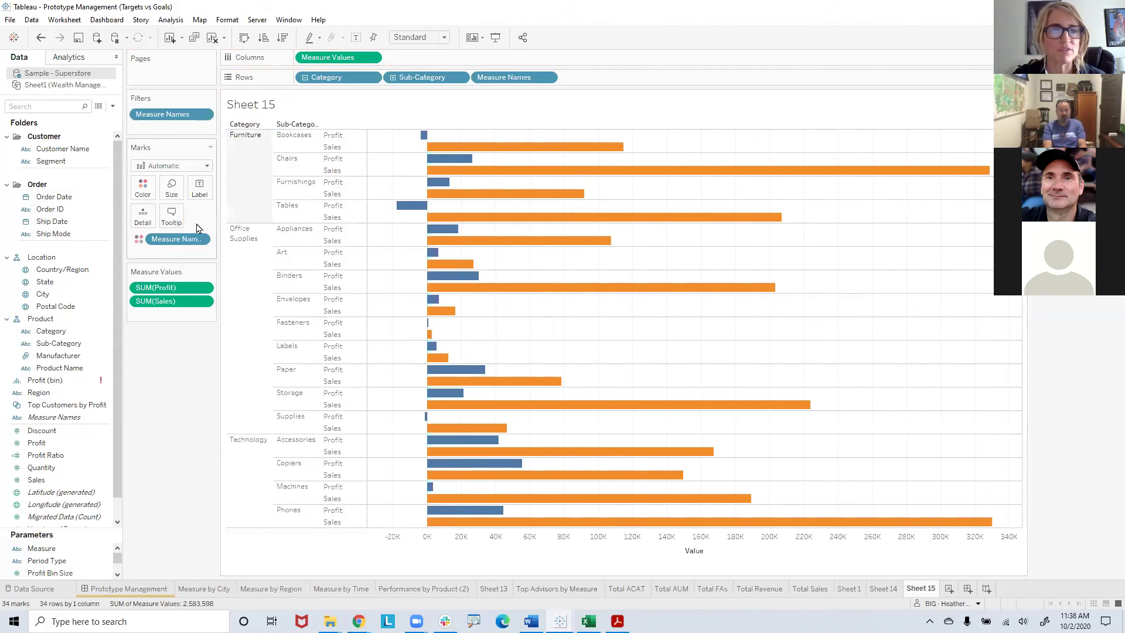
left_click_drag(505, 79, 155, 185)
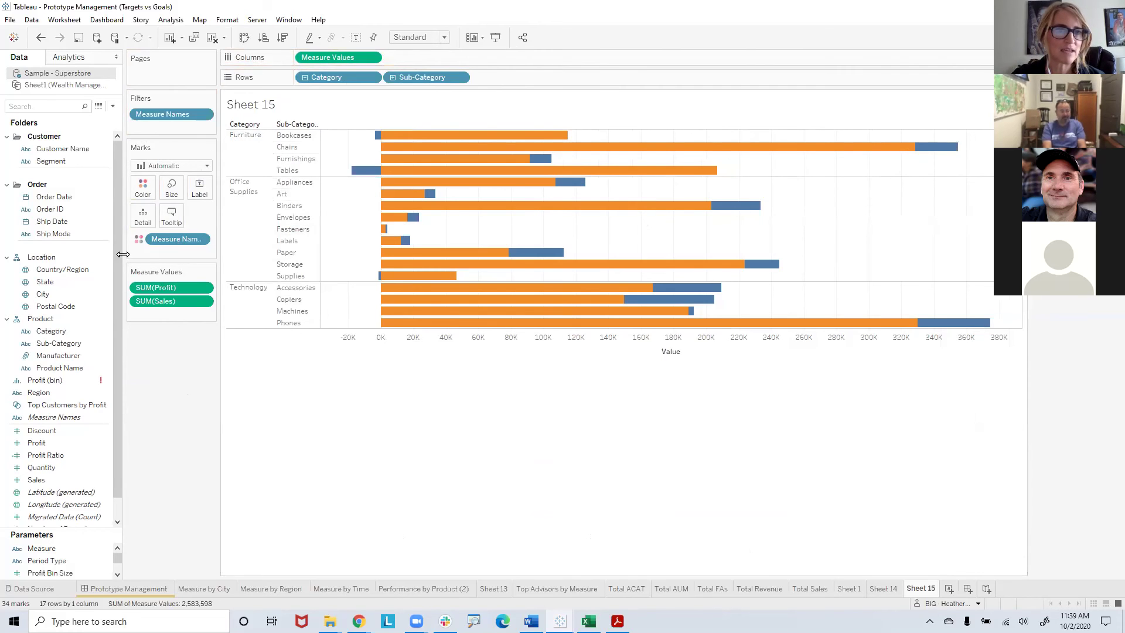
Size the bars by Measure Names as well and turn mark stacking off to make a bar-in-bar chart.
left_click_drag(147, 249, 169, 195)
left_click(171, 20)
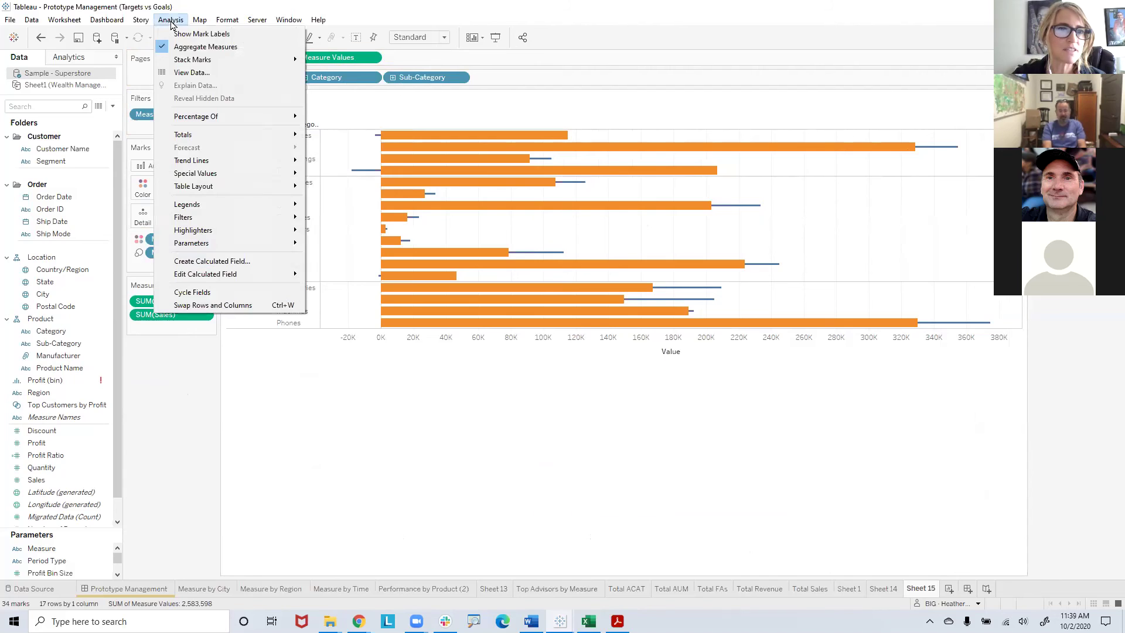
mouse_move(246, 59)
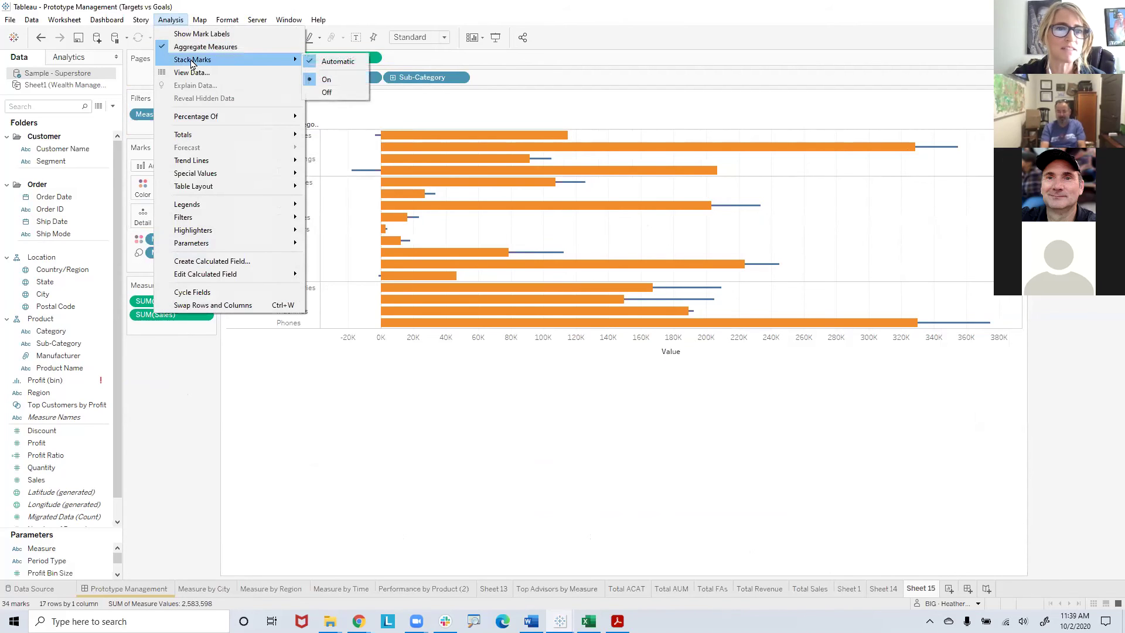
left_click(336, 91)
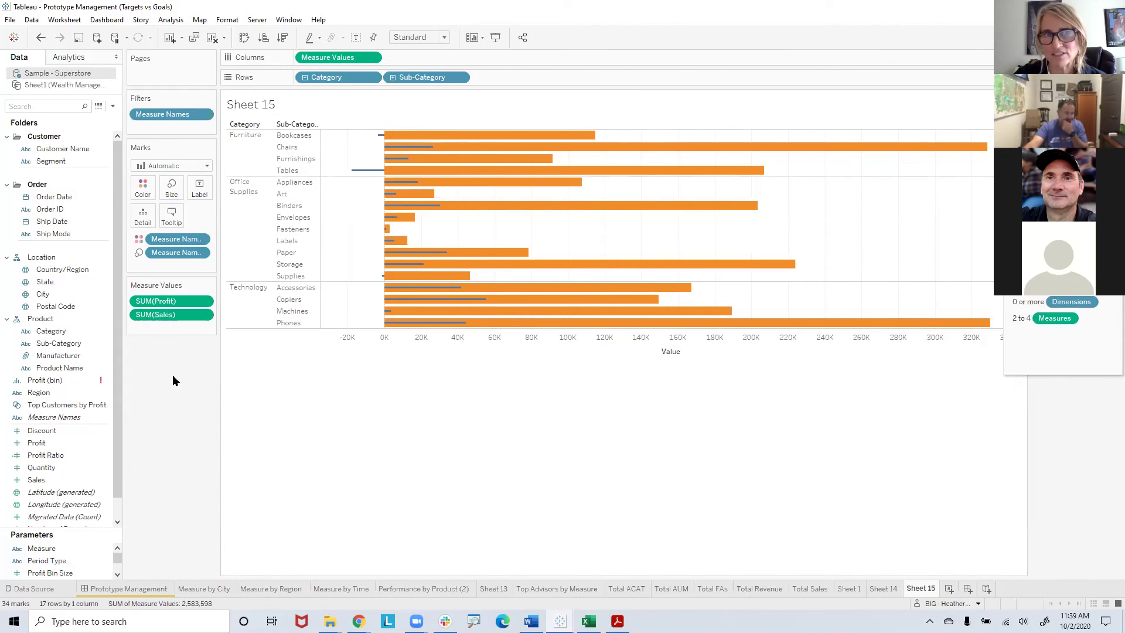
Open the So Many Measures Training_(FINAL)_v10.5 workbook from BI STUFF's Training Follow-Up Step-by-Step Workbooks folder and maximize it.
key("super+d")
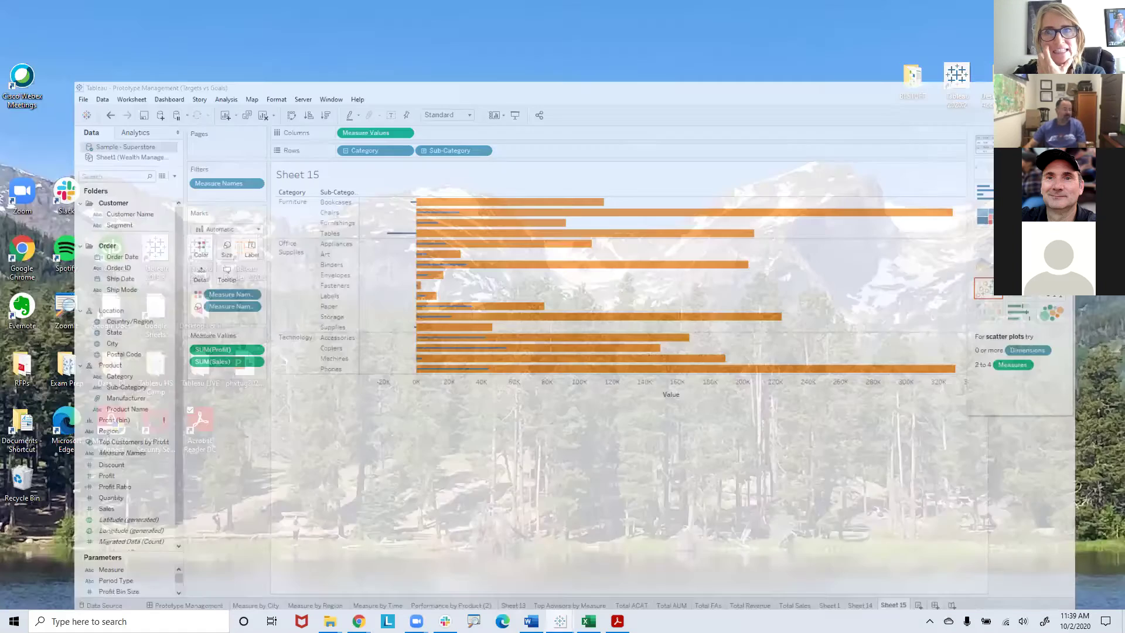
double_click(916, 88)
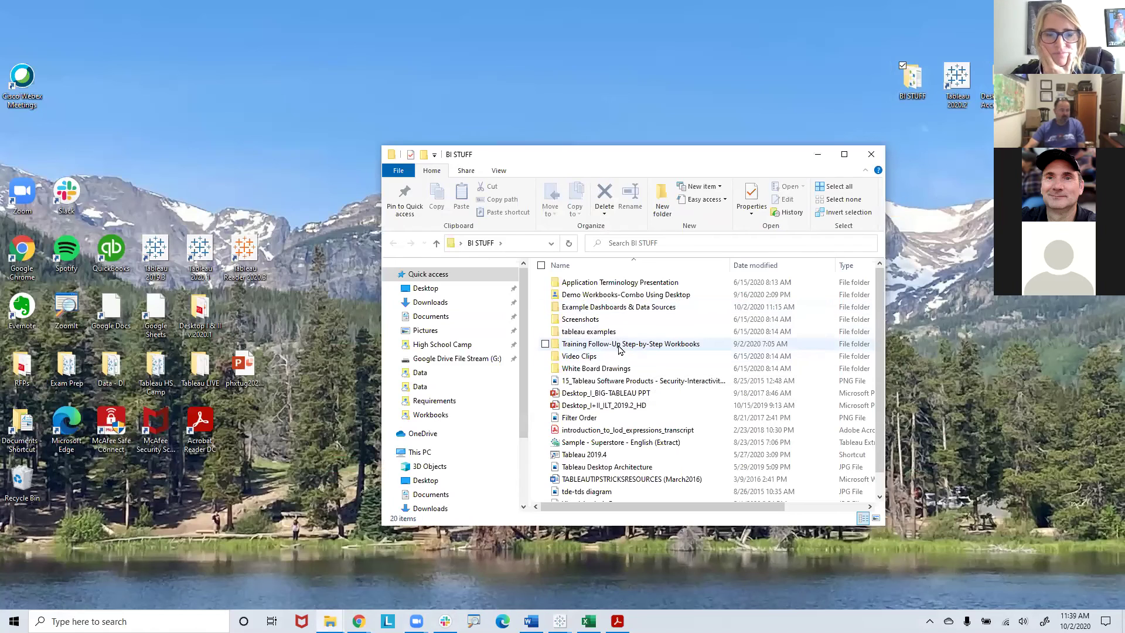
double_click(621, 344)
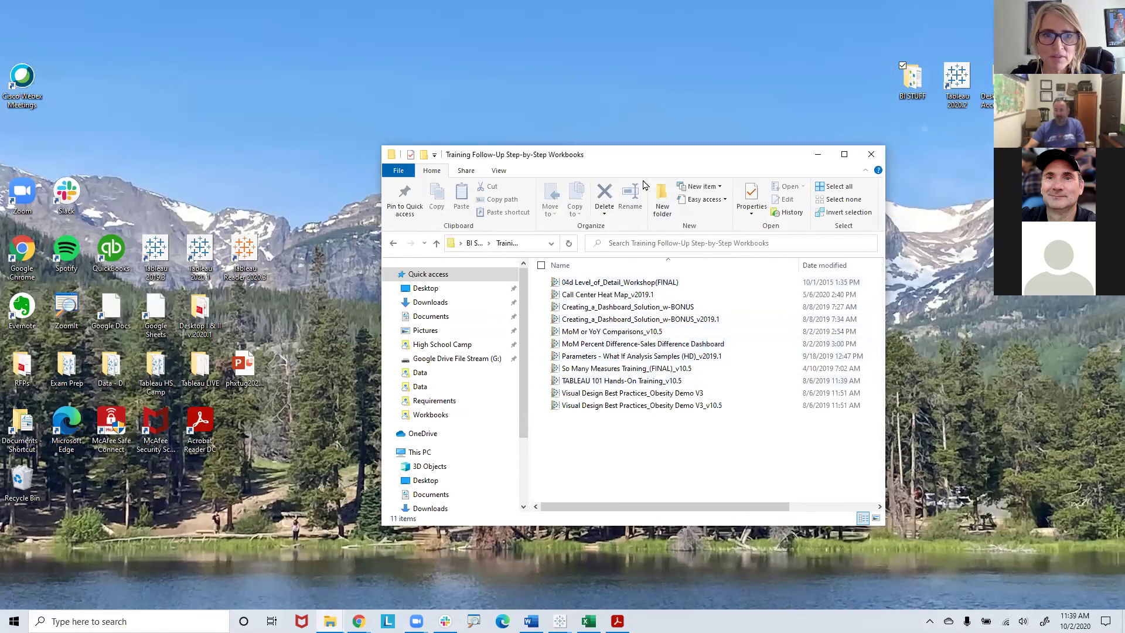
left_click_drag(627, 162, 563, 150)
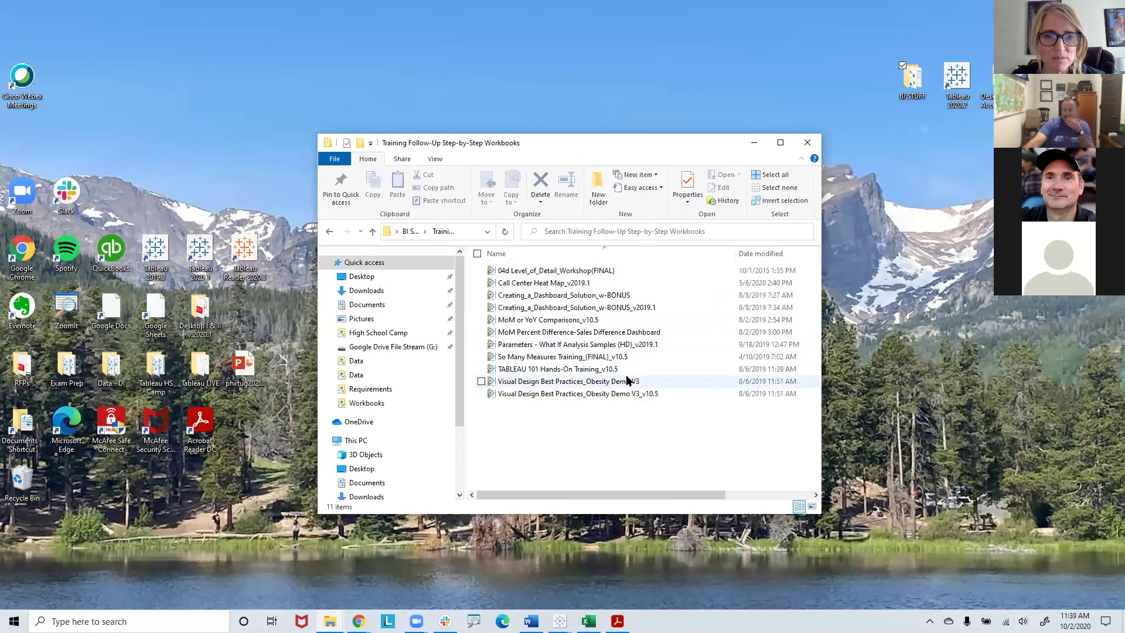
double_click(579, 357)
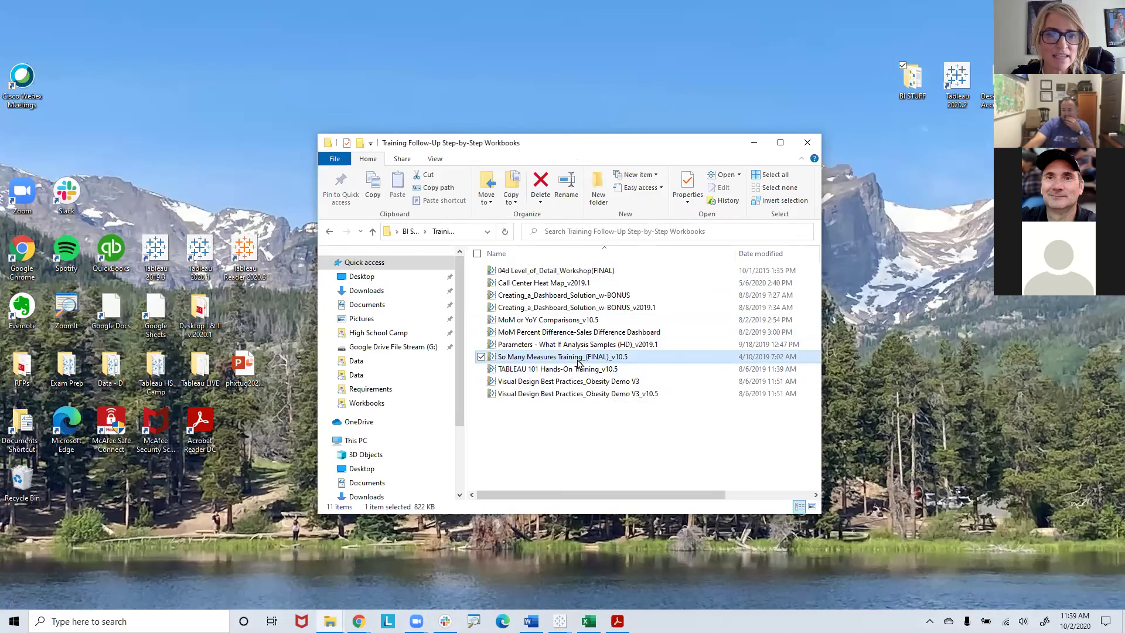
double_click(562, 357)
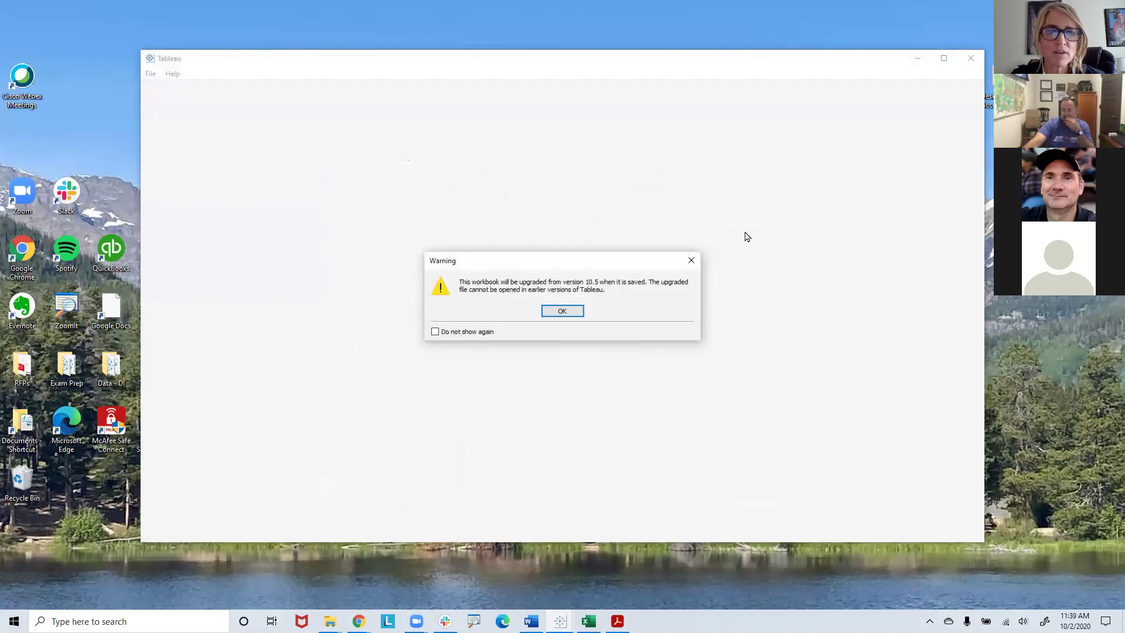
left_click(565, 312)
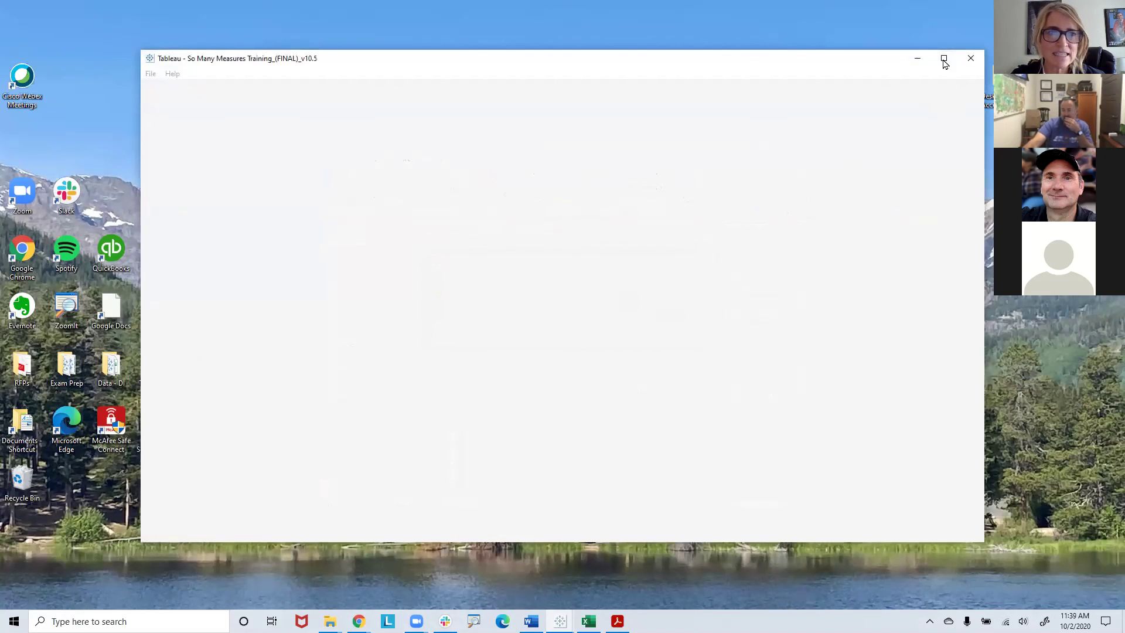
left_click(944, 60)
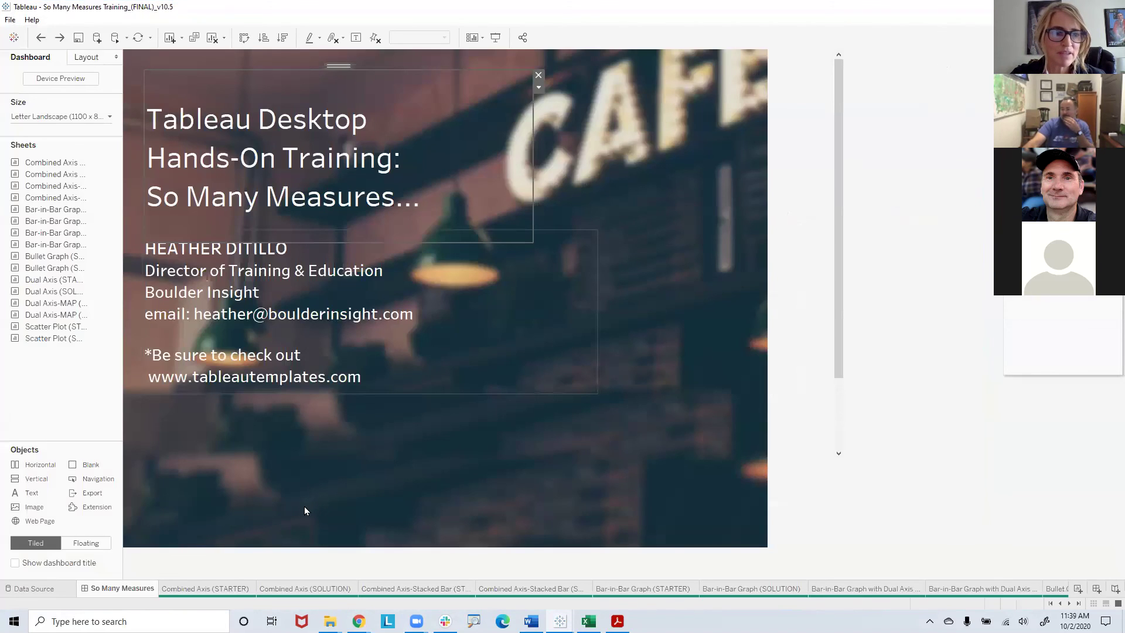
View the Combined Axis (STARTER) worksheet and its Combined Axis (SOLUTION) counterpart.
left_click(230, 593)
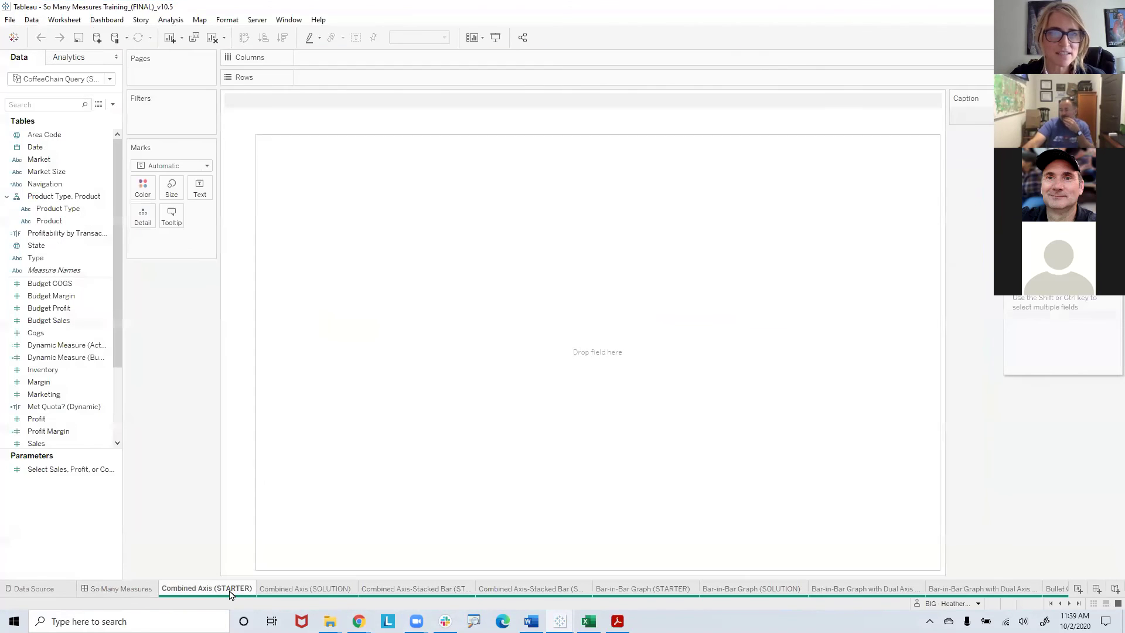
left_click(325, 590)
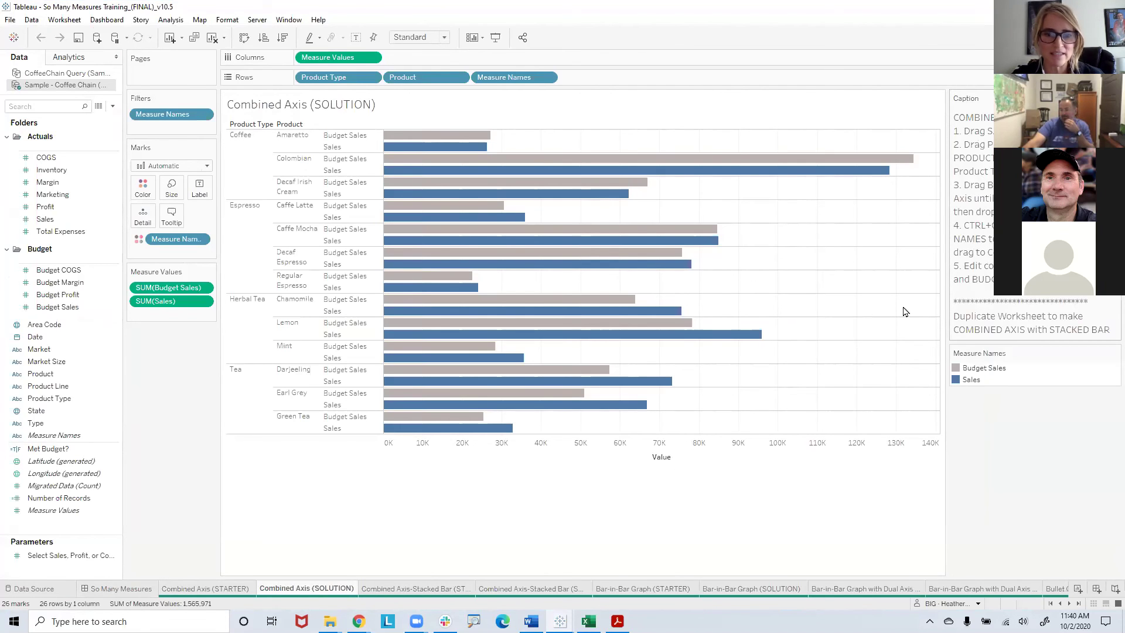
View the Combined Axis-Stacked Bar worksheets, Bar-in-Bar Graph (SOLUTION), and the Bar-in-Bar Graph with Dual Axis worksheets through the solution.
left_click(420, 591)
left_click(510, 589)
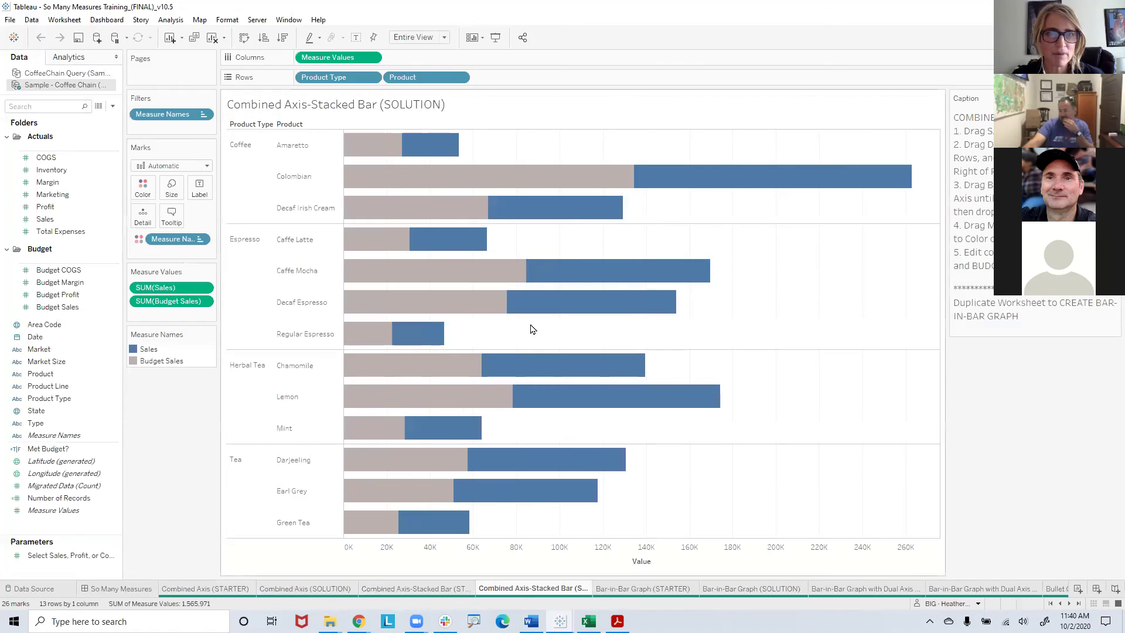
left_click(739, 589)
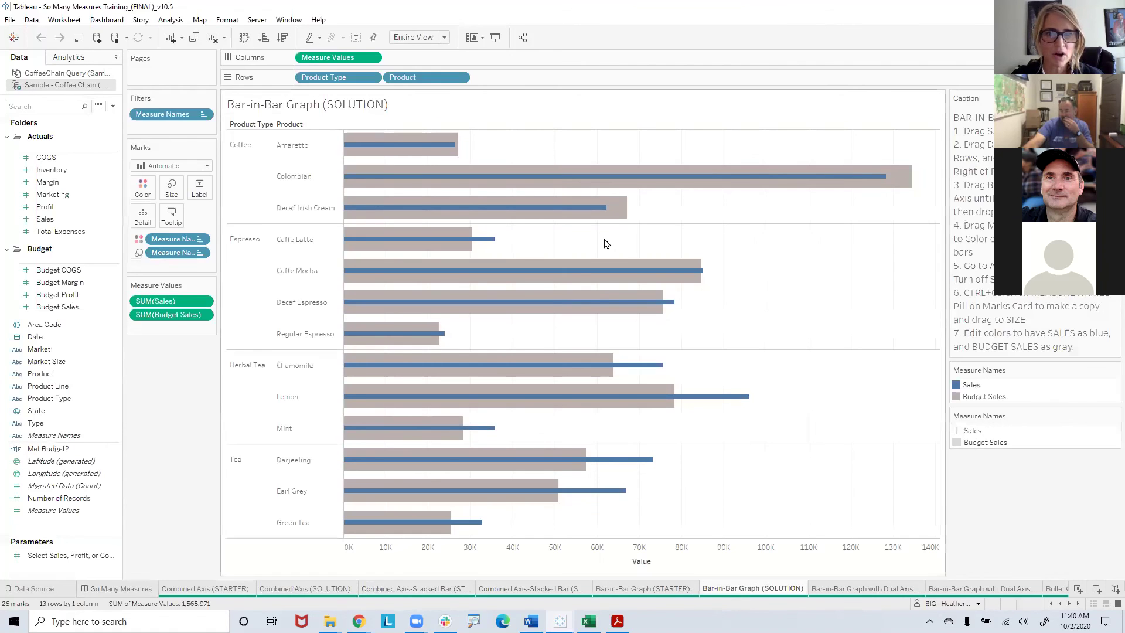
left_click(901, 588)
left_click(964, 588)
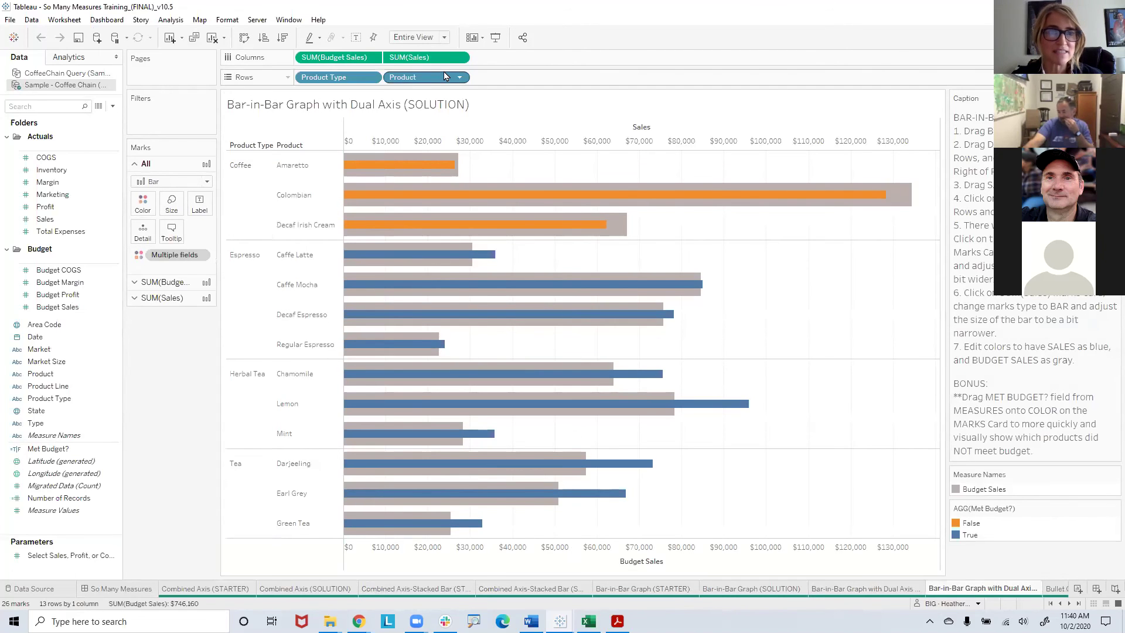
View the Bullet Graph (SOLUTION) worksheet further along in the workbook.
left_click(1068, 603)
left_click(1068, 603)
left_click(1069, 603)
left_click(1069, 603)
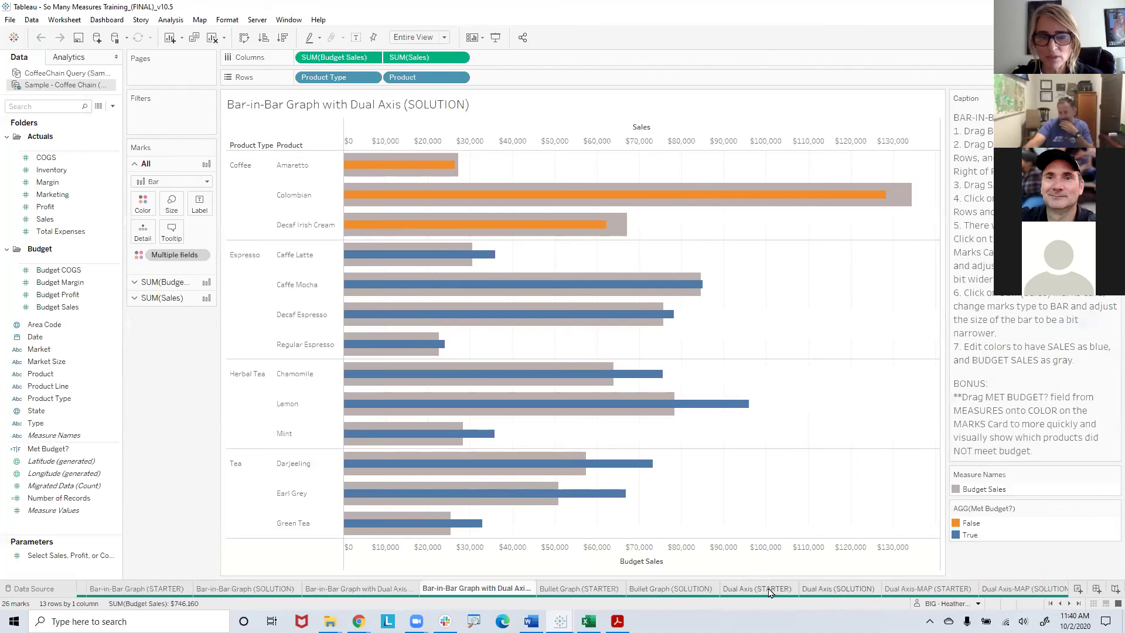
left_click(672, 588)
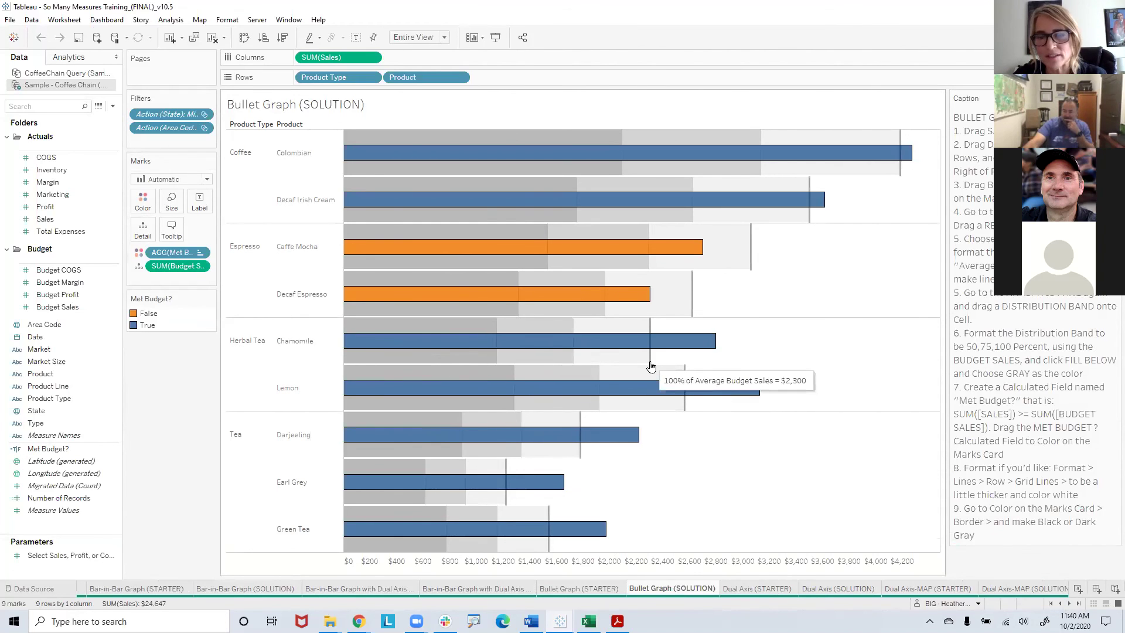
On the Dual Axis (SOLUTION) worksheet, try combining Profit with Sales on the same axis and undo the addition.
left_click(836, 589)
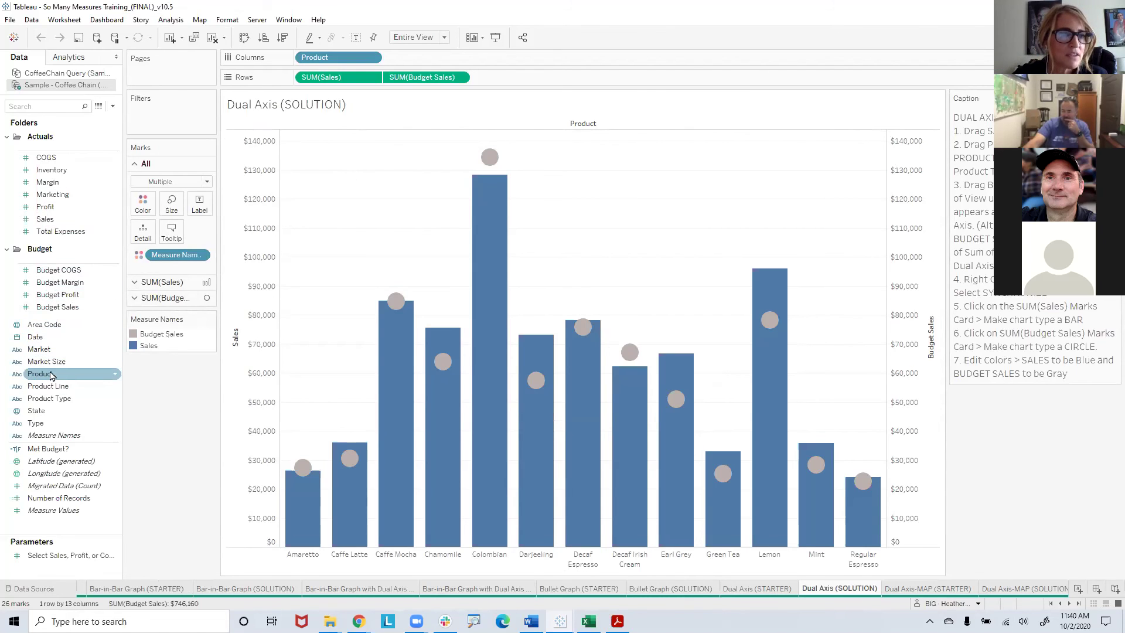
left_click_drag(45, 206, 248, 299)
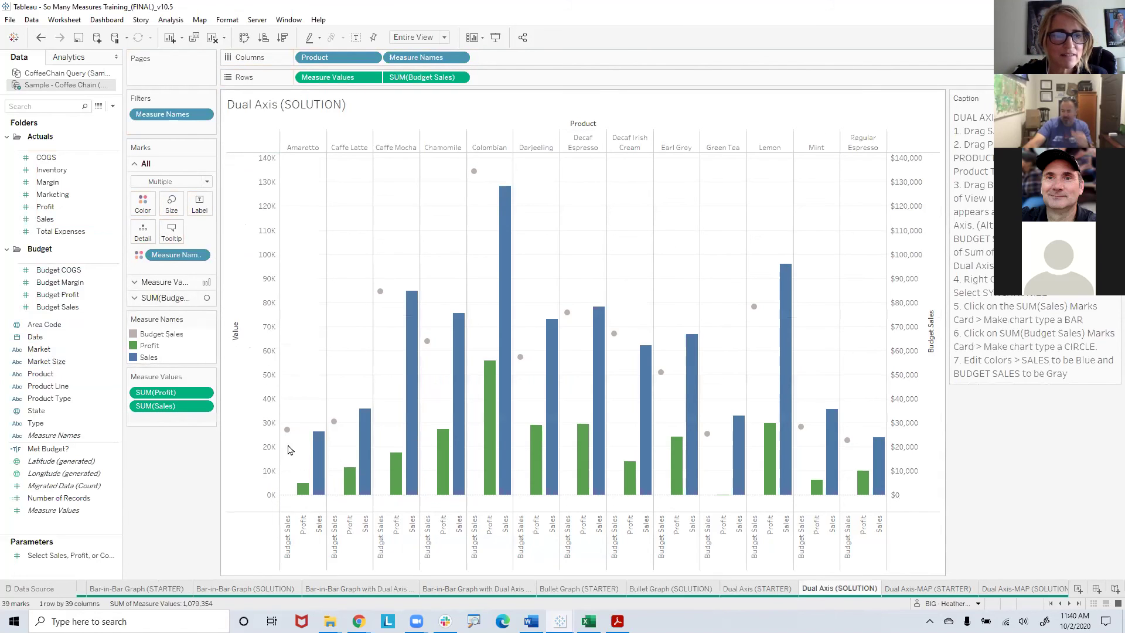
left_click(41, 37)
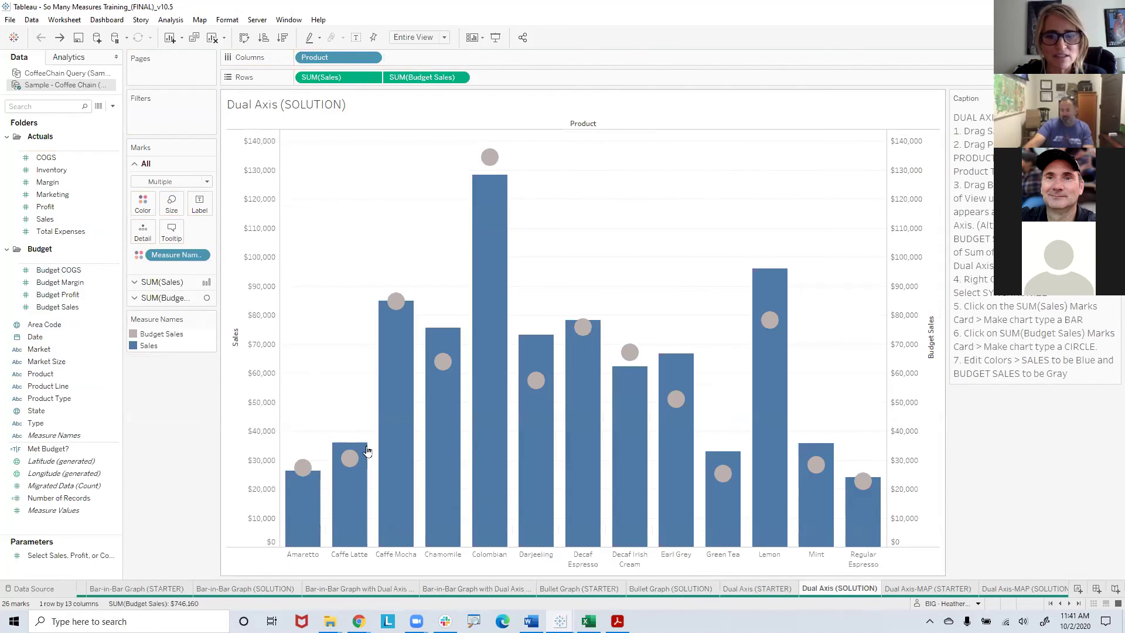
View the Dual Axis-MAP (SOLUTION) worksheet and the Scatter Plot (SOLUTION) worksheet.
left_click(1002, 590)
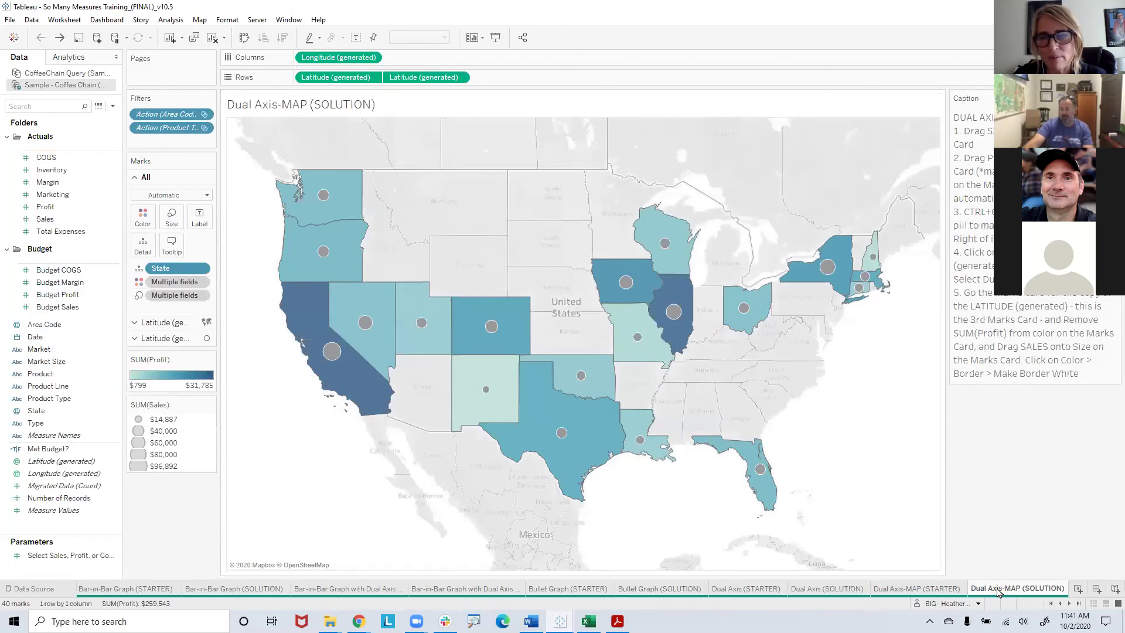
left_click(1067, 604)
left_click(1067, 603)
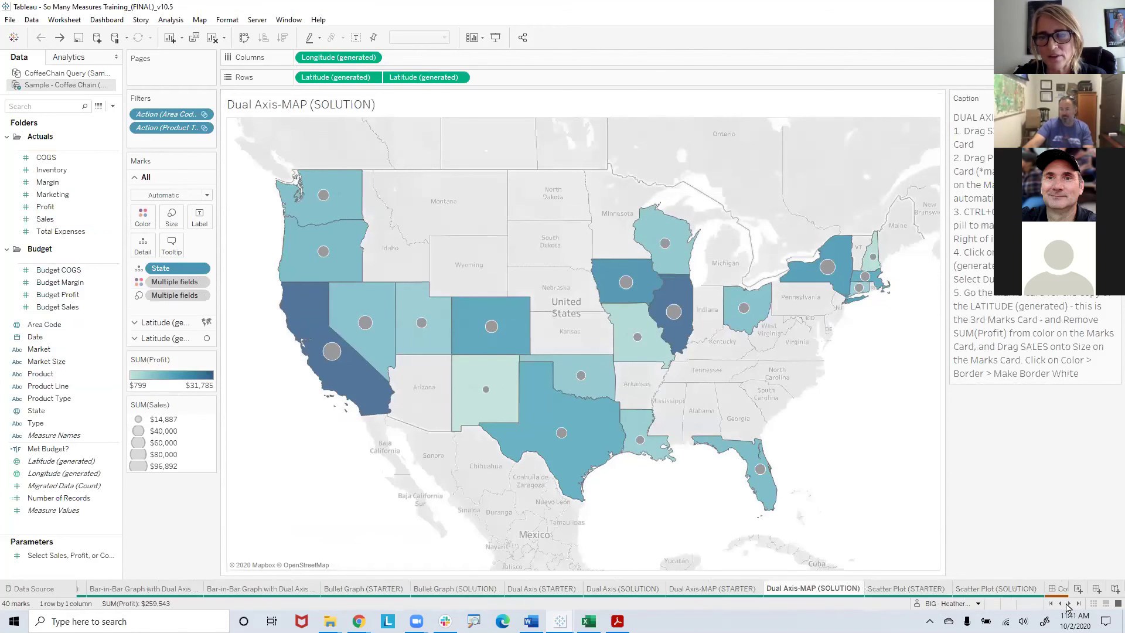
left_click(1067, 603)
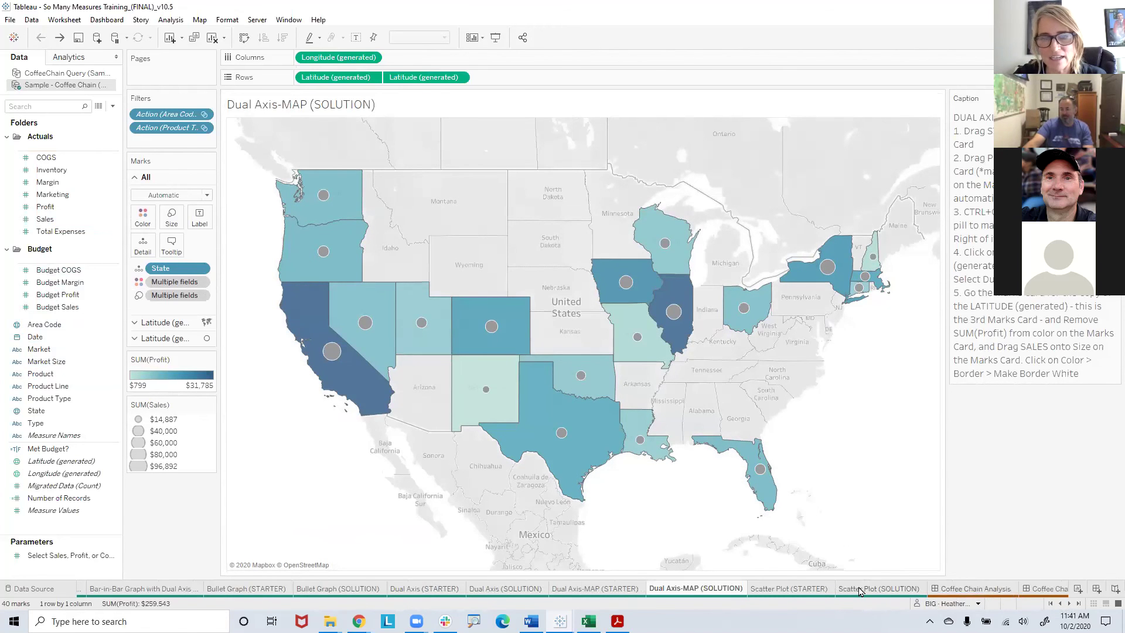
left_click(883, 589)
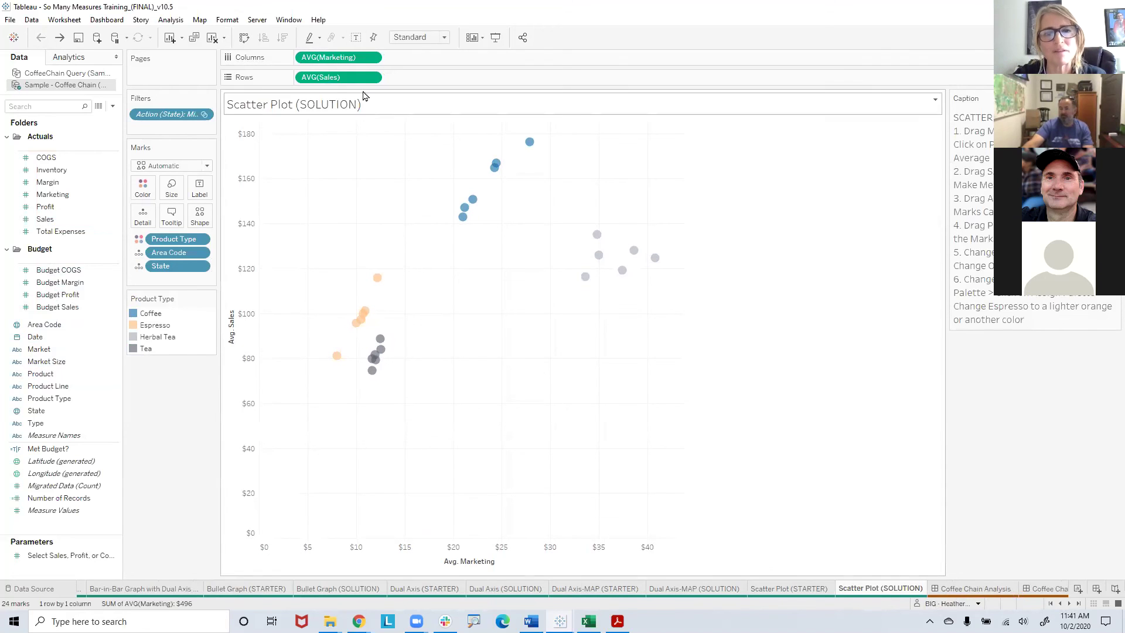
Return to the Bar-in-Bar Graph with Dual Axis (SOLUTION) worksheet.
left_click(134, 589)
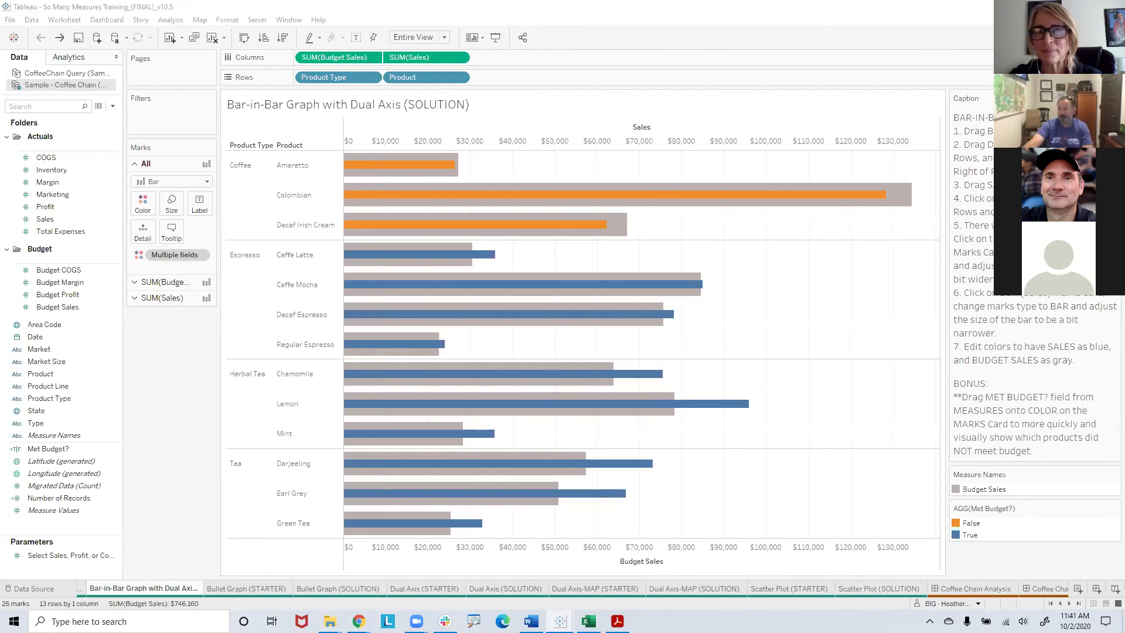
left_click(1070, 7)
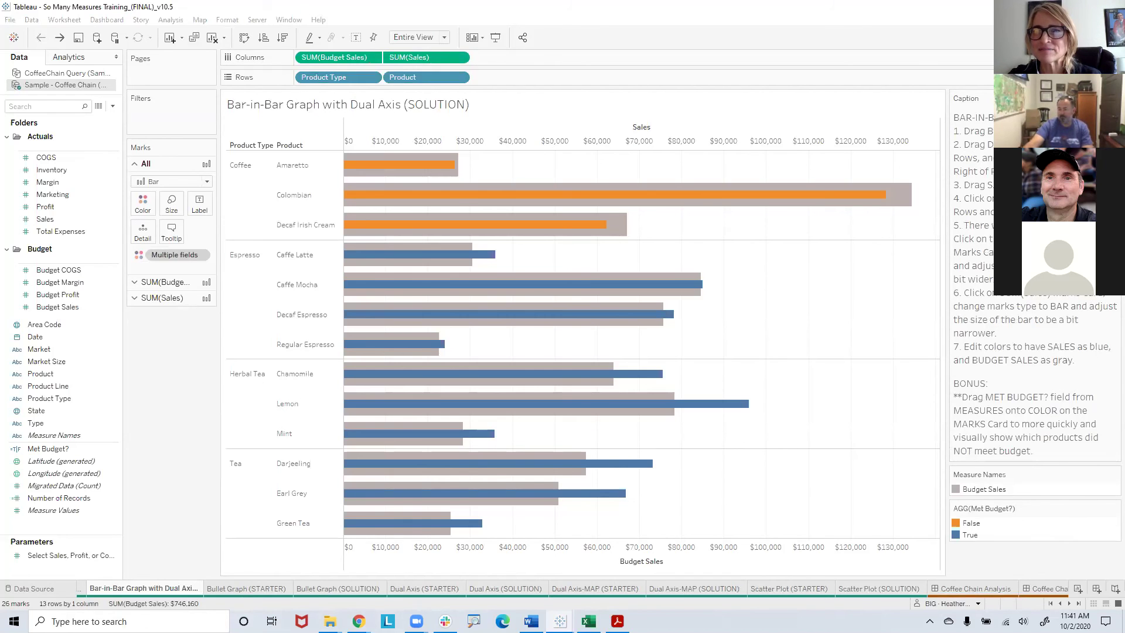